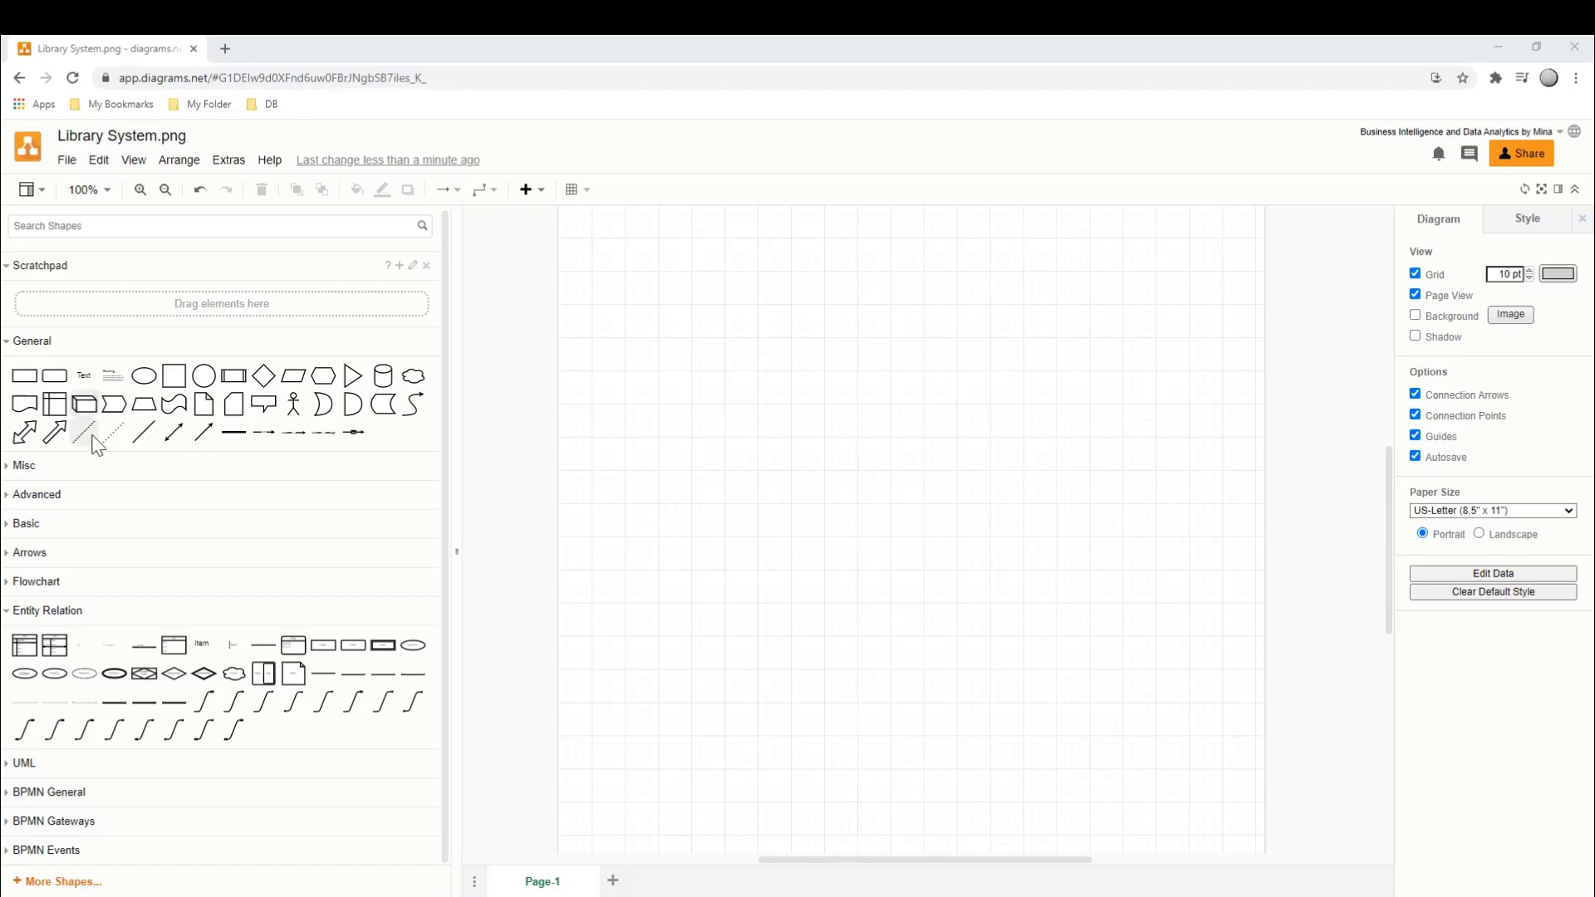
{"action": "left_click", "coordinate": [15, 592]}
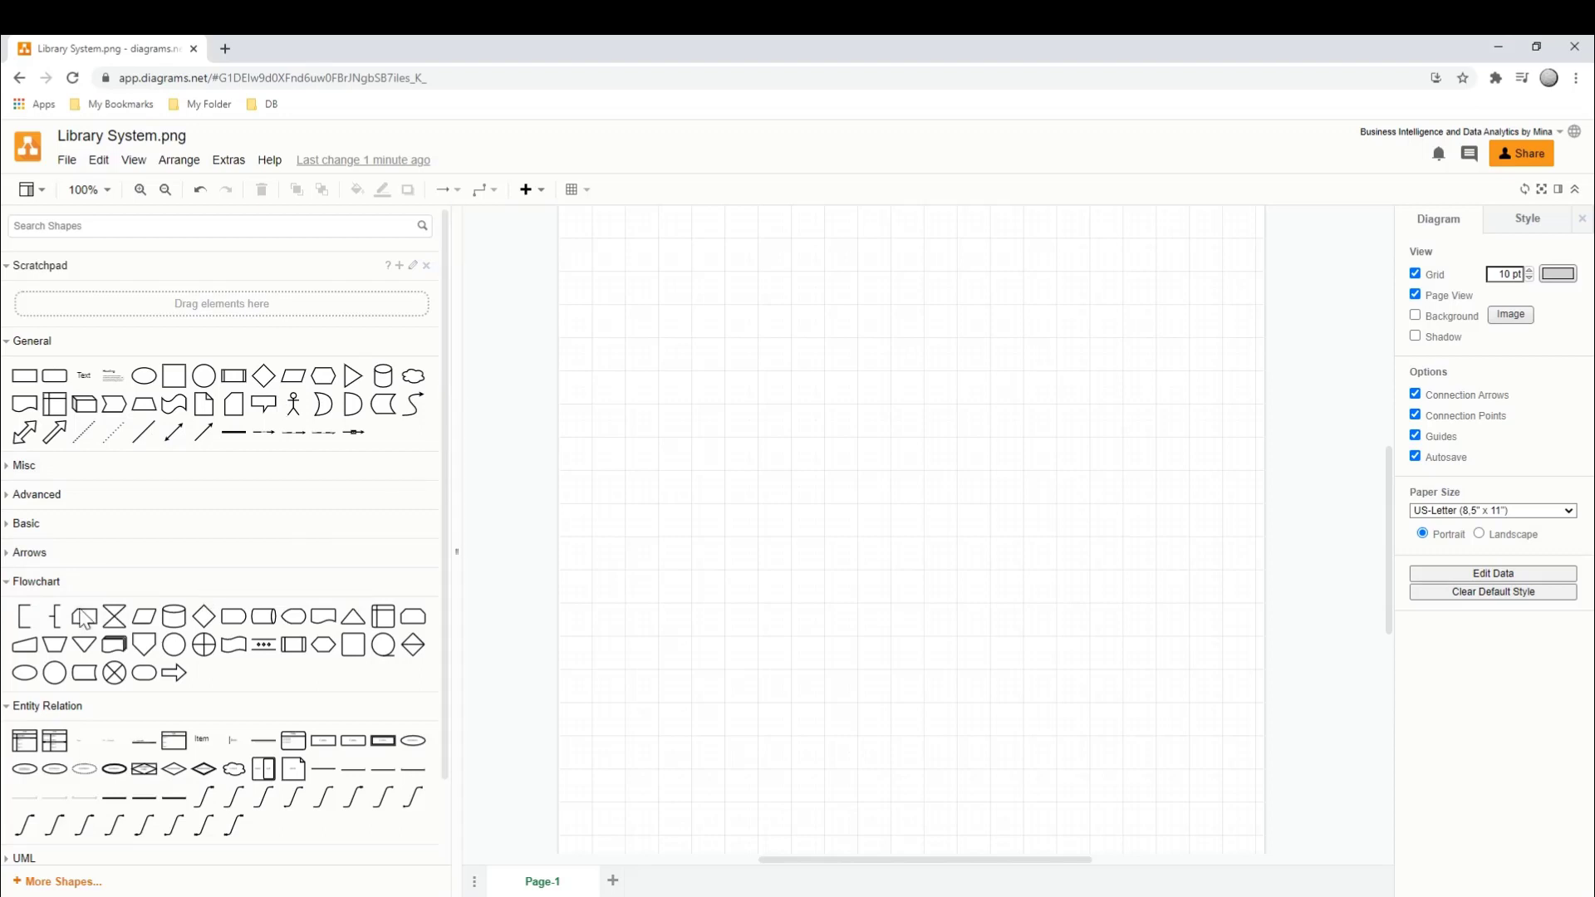
{"action": "left_click", "coordinate": [19, 584]}
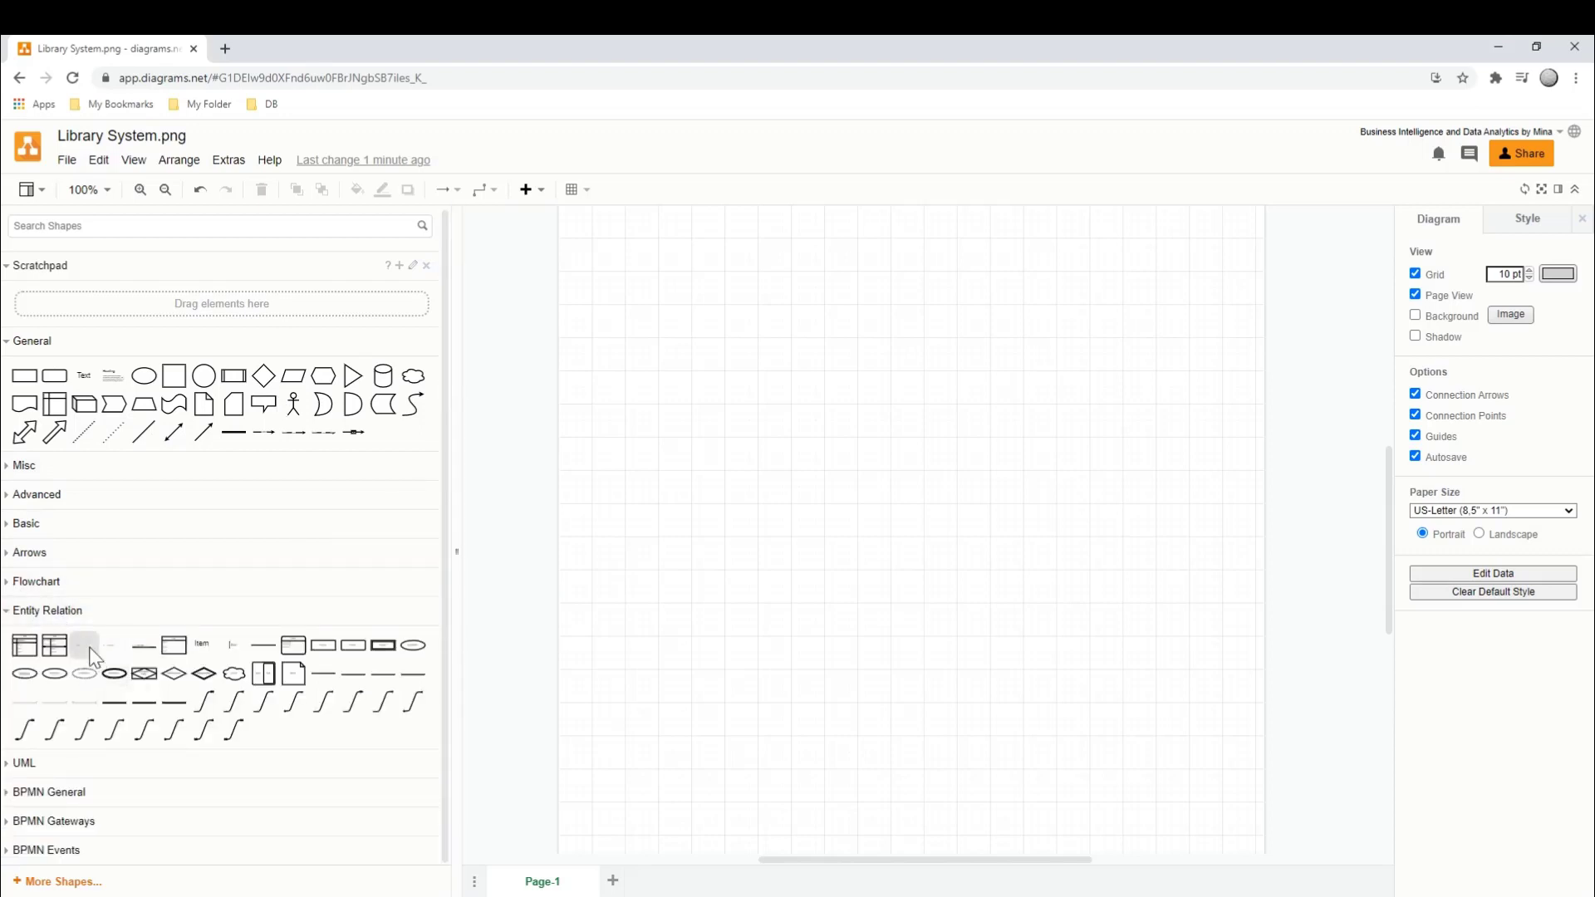
- Place three entity-relation tables with a primary-key row on the page: two side by side and one centred below them
{"action": "mouse_move", "coordinate": [48, 653]}
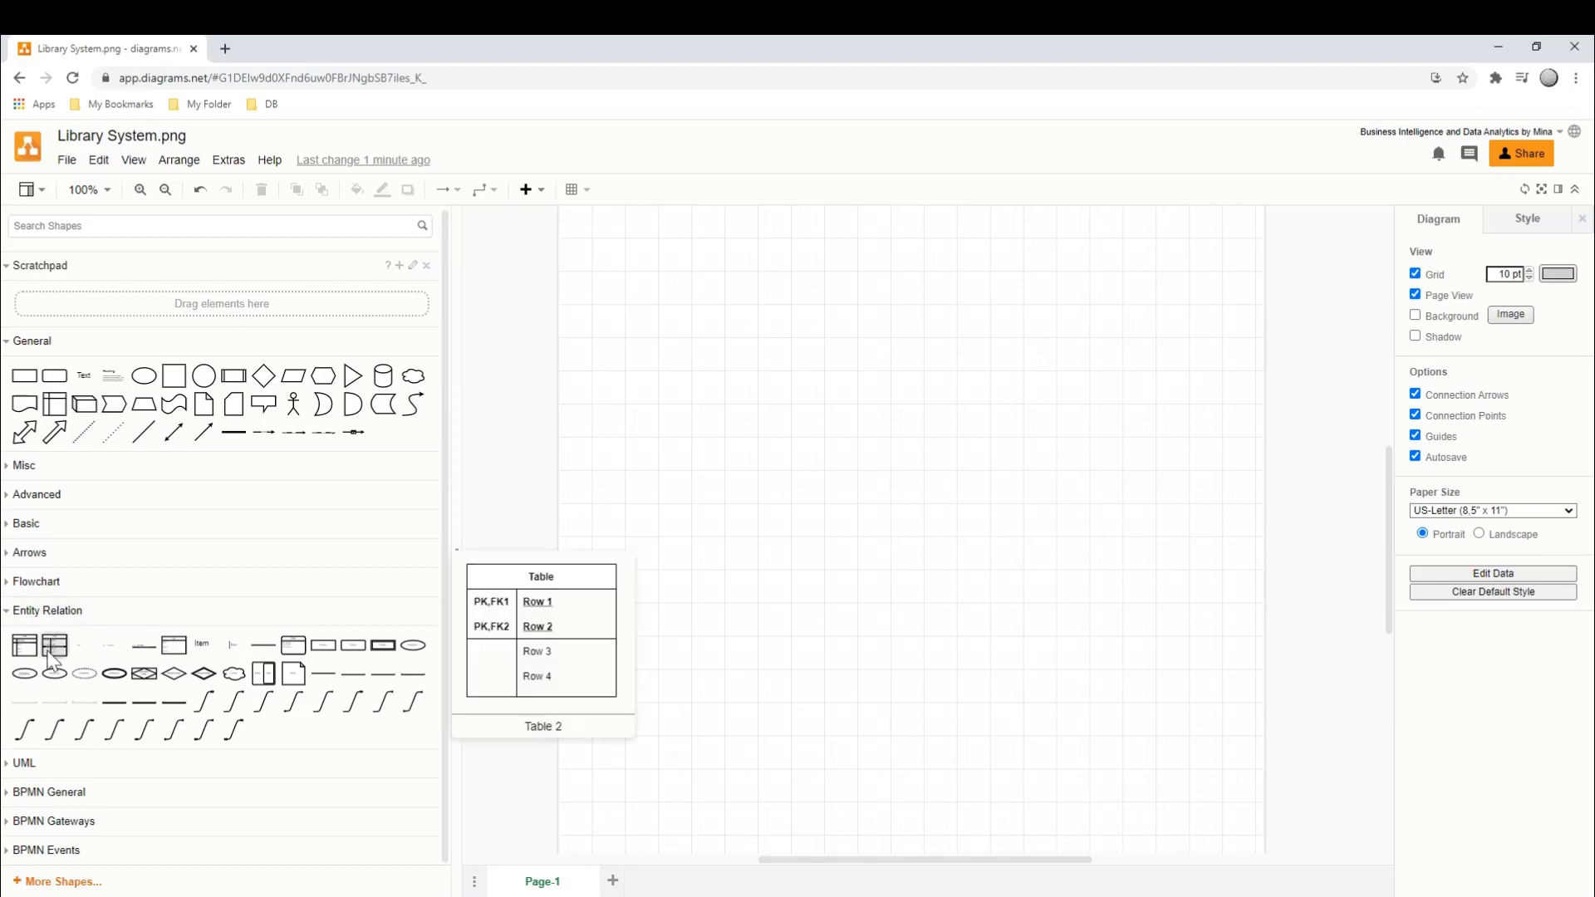
{"action": "left_click_drag", "start_coordinate": [25, 646], "coordinate": [652, 324]}
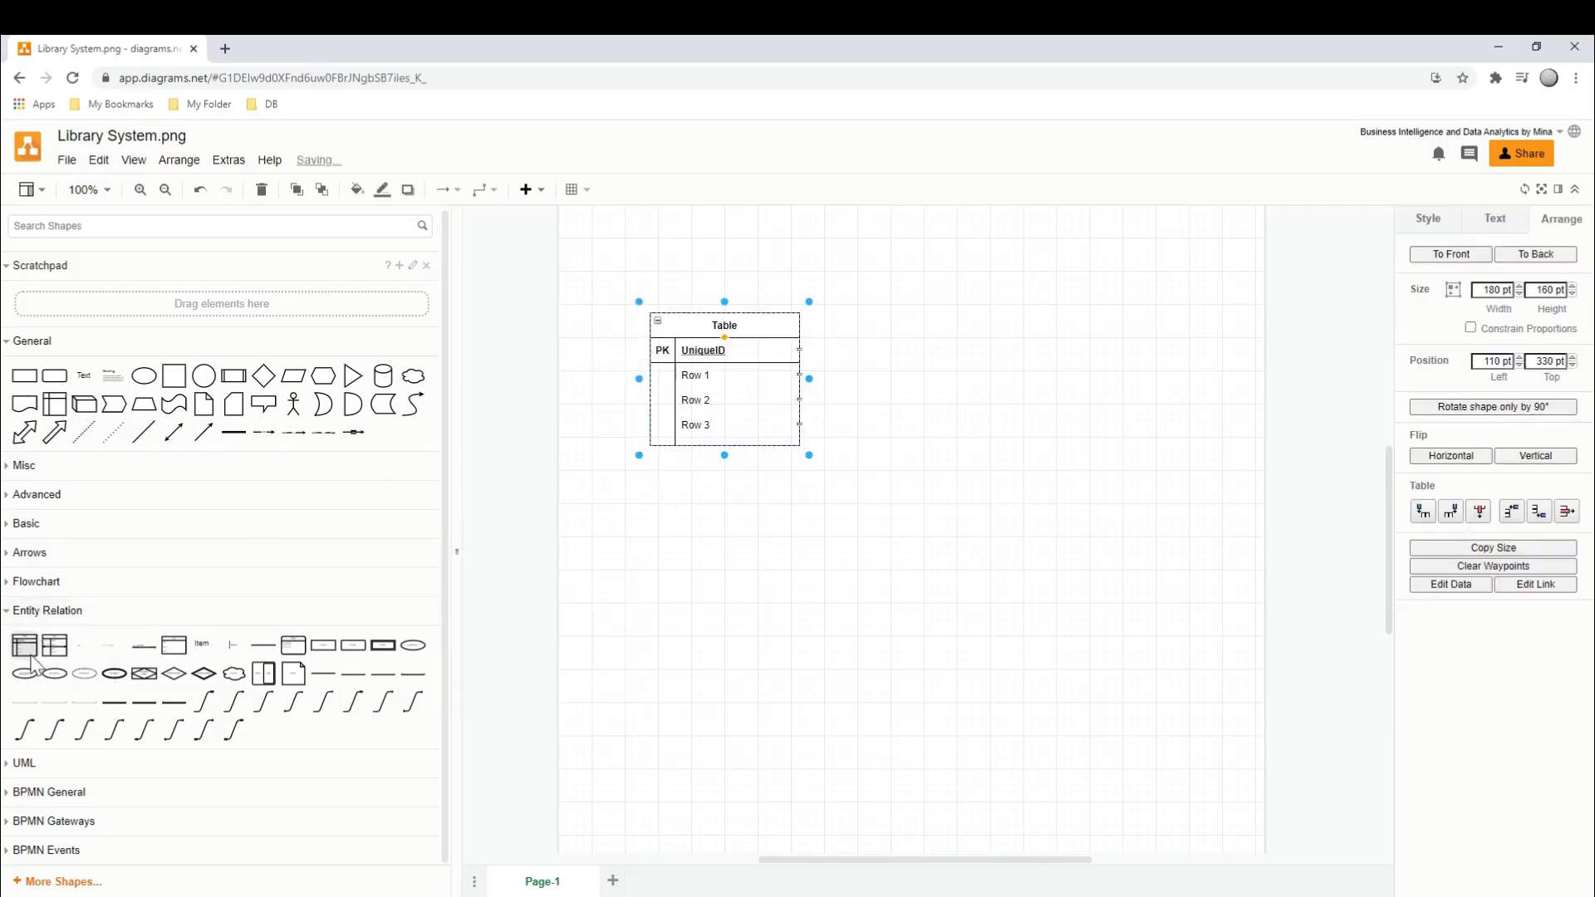
{"action": "mouse_move", "coordinate": [56, 654]}
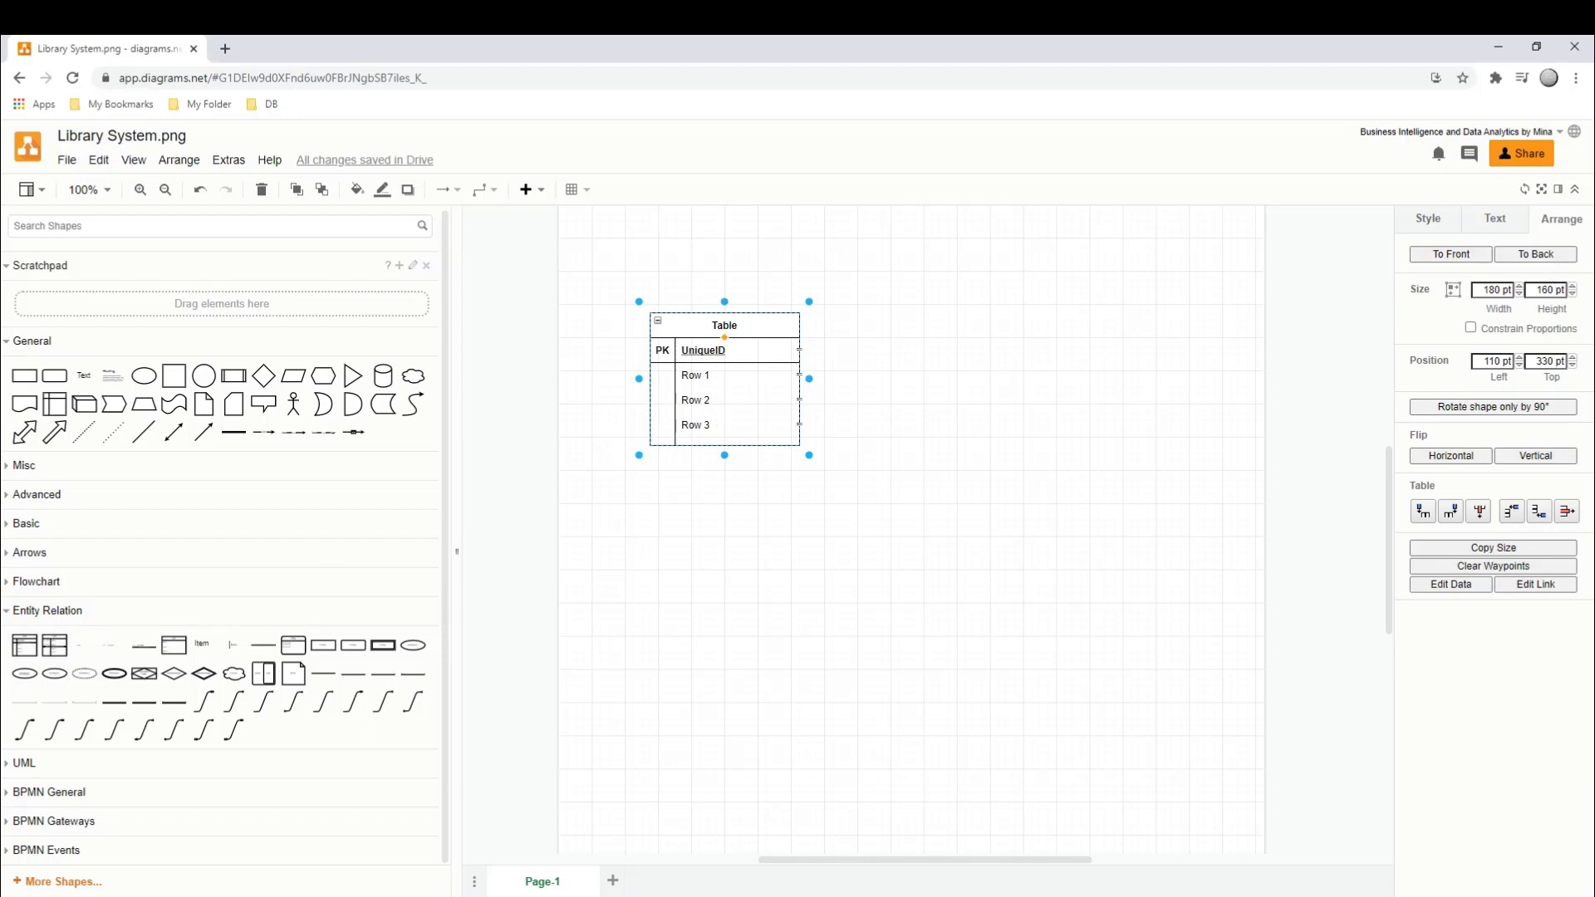
{"action": "left_click_drag", "start_coordinate": [54, 645], "coordinate": [968, 315]}
{"action": "left_click_drag", "start_coordinate": [54, 646], "coordinate": [822, 505]}
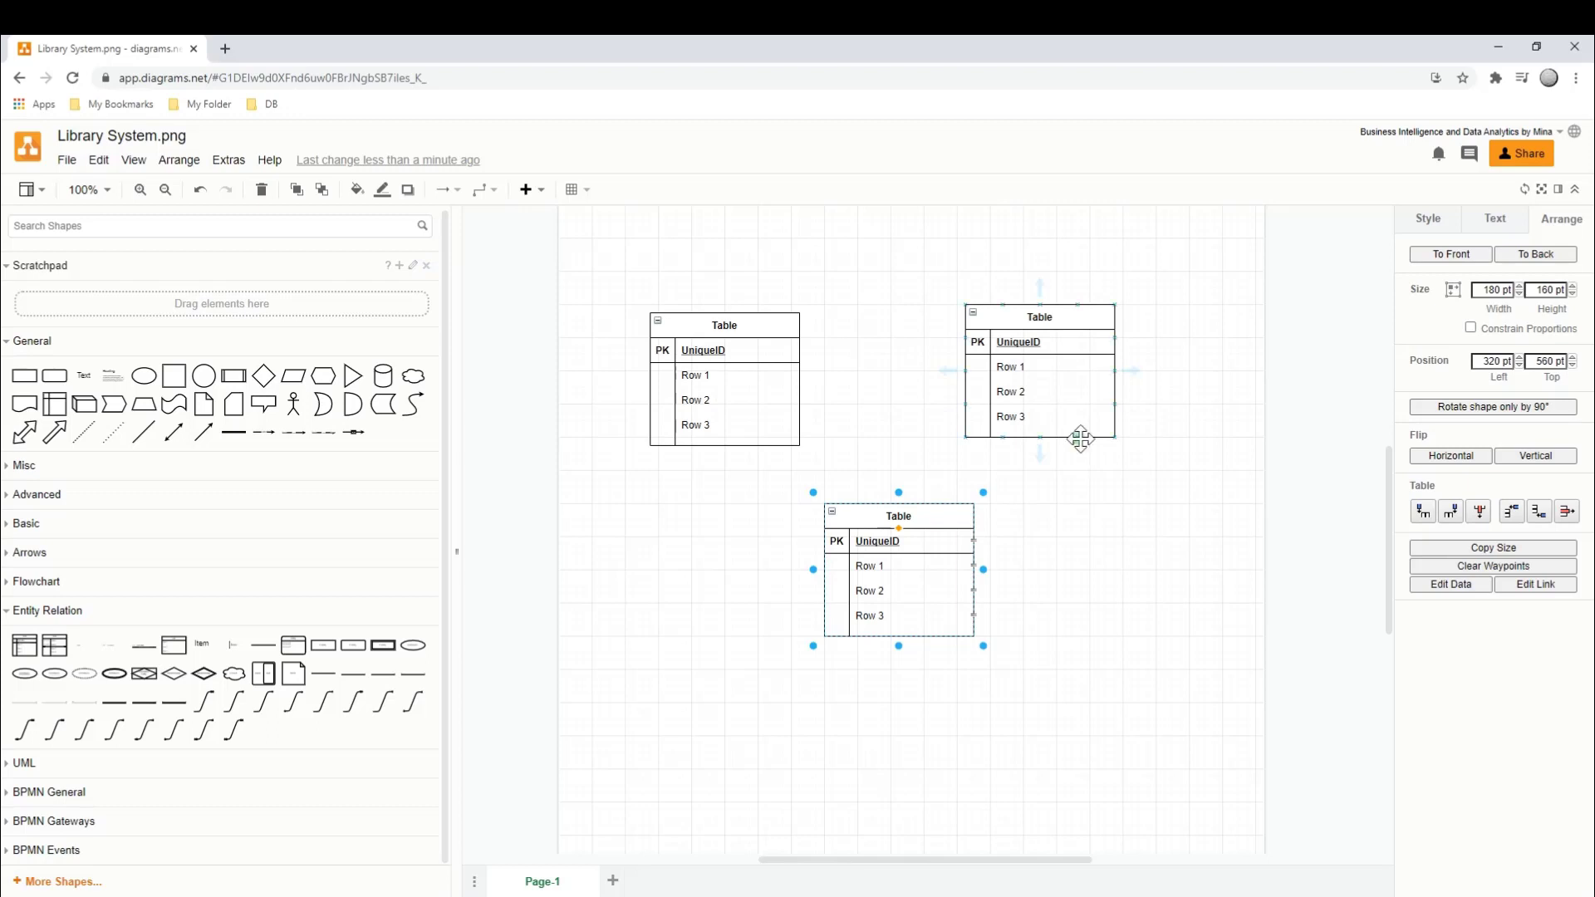
- Rename the upper-right table to Employee
{"action": "left_click", "coordinate": [1055, 440]}
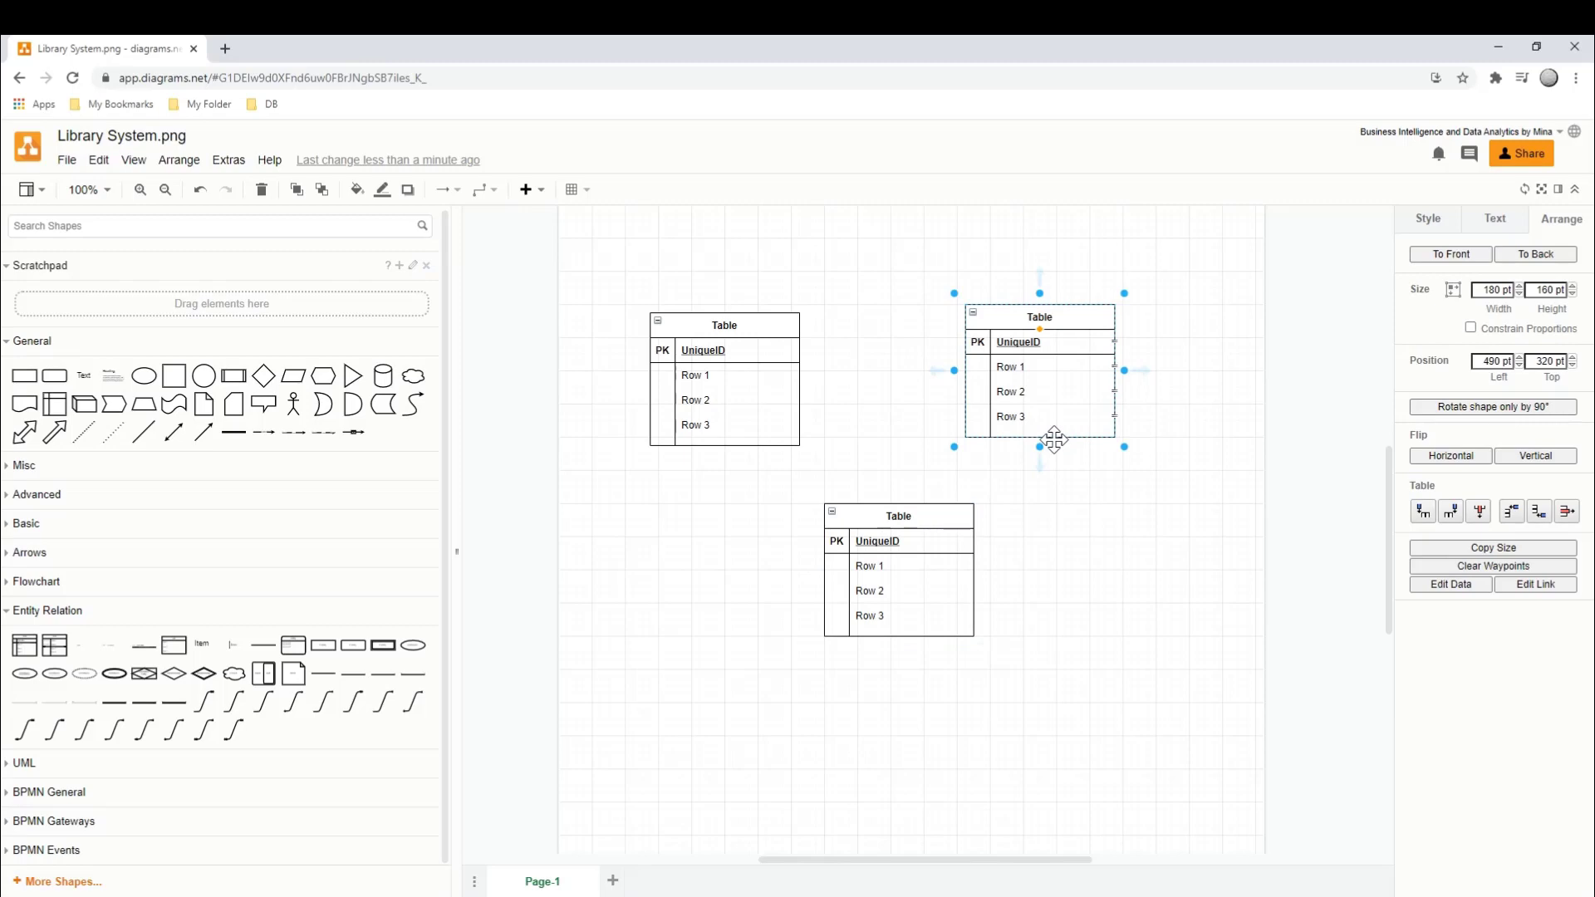
{"action": "left_click_drag", "start_coordinate": [1080, 320], "coordinate": [1073, 310]}
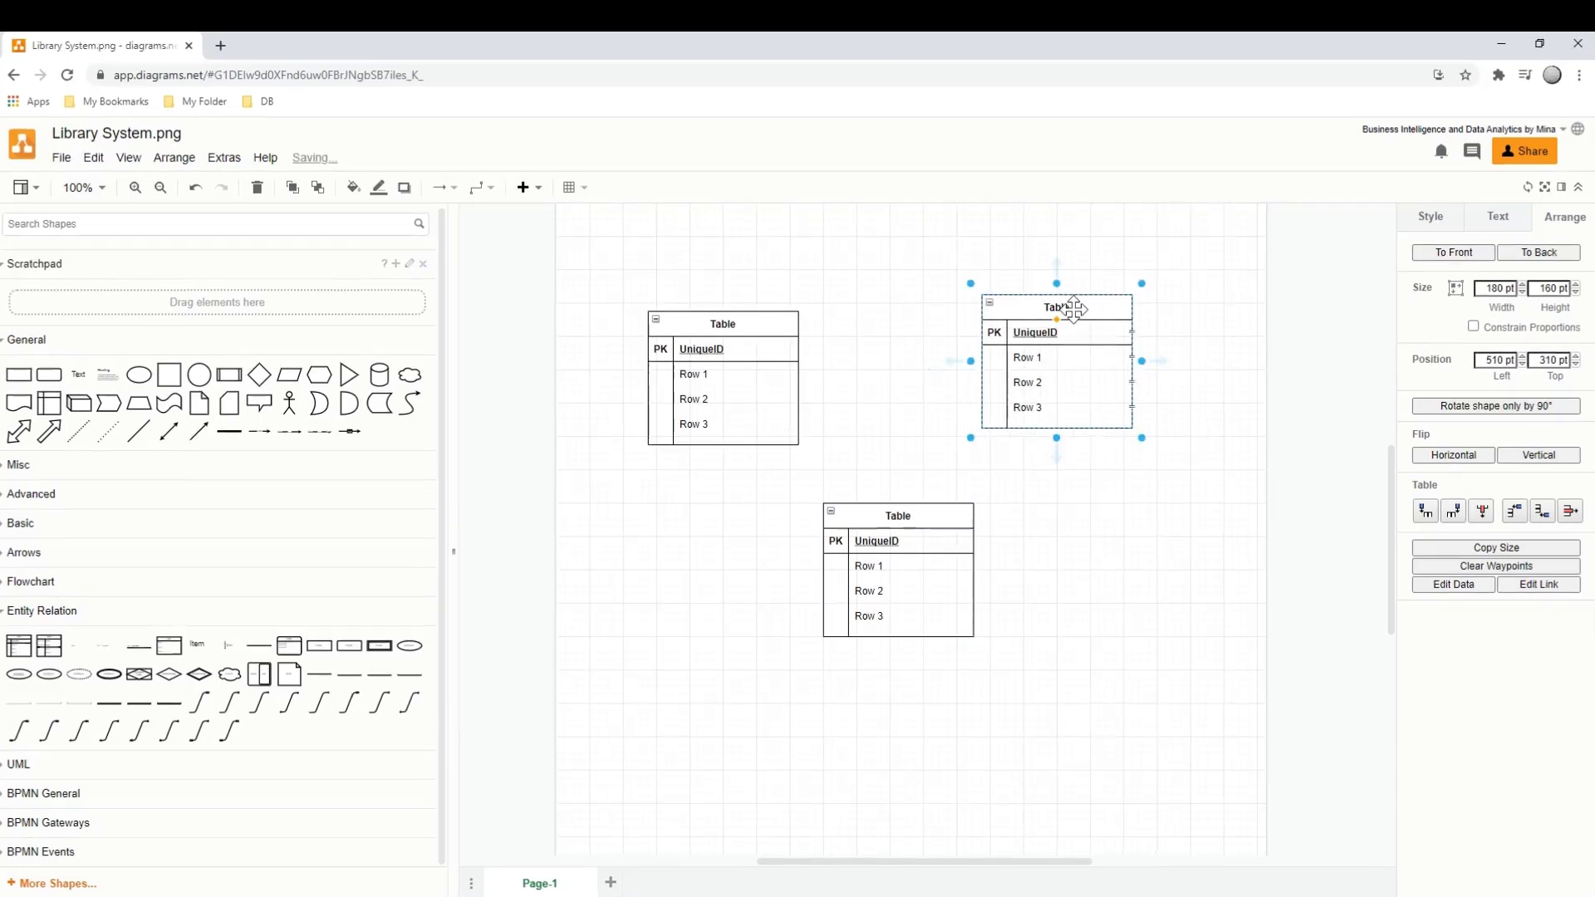
{"action": "double_click", "coordinate": [1062, 307]}
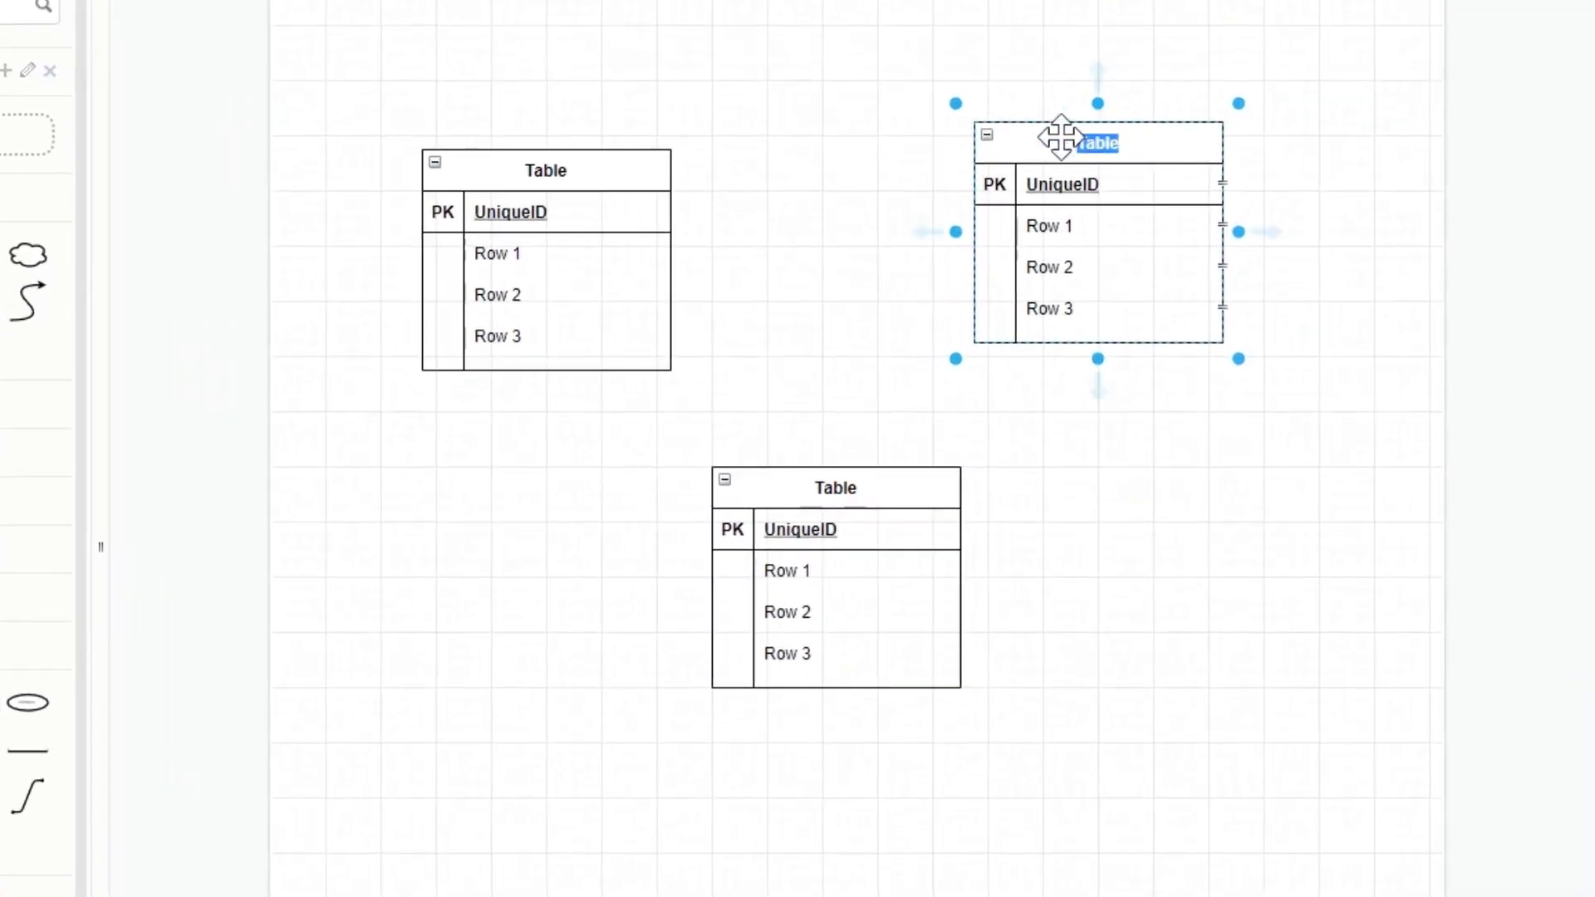
{"action": "type", "text": "Em"}
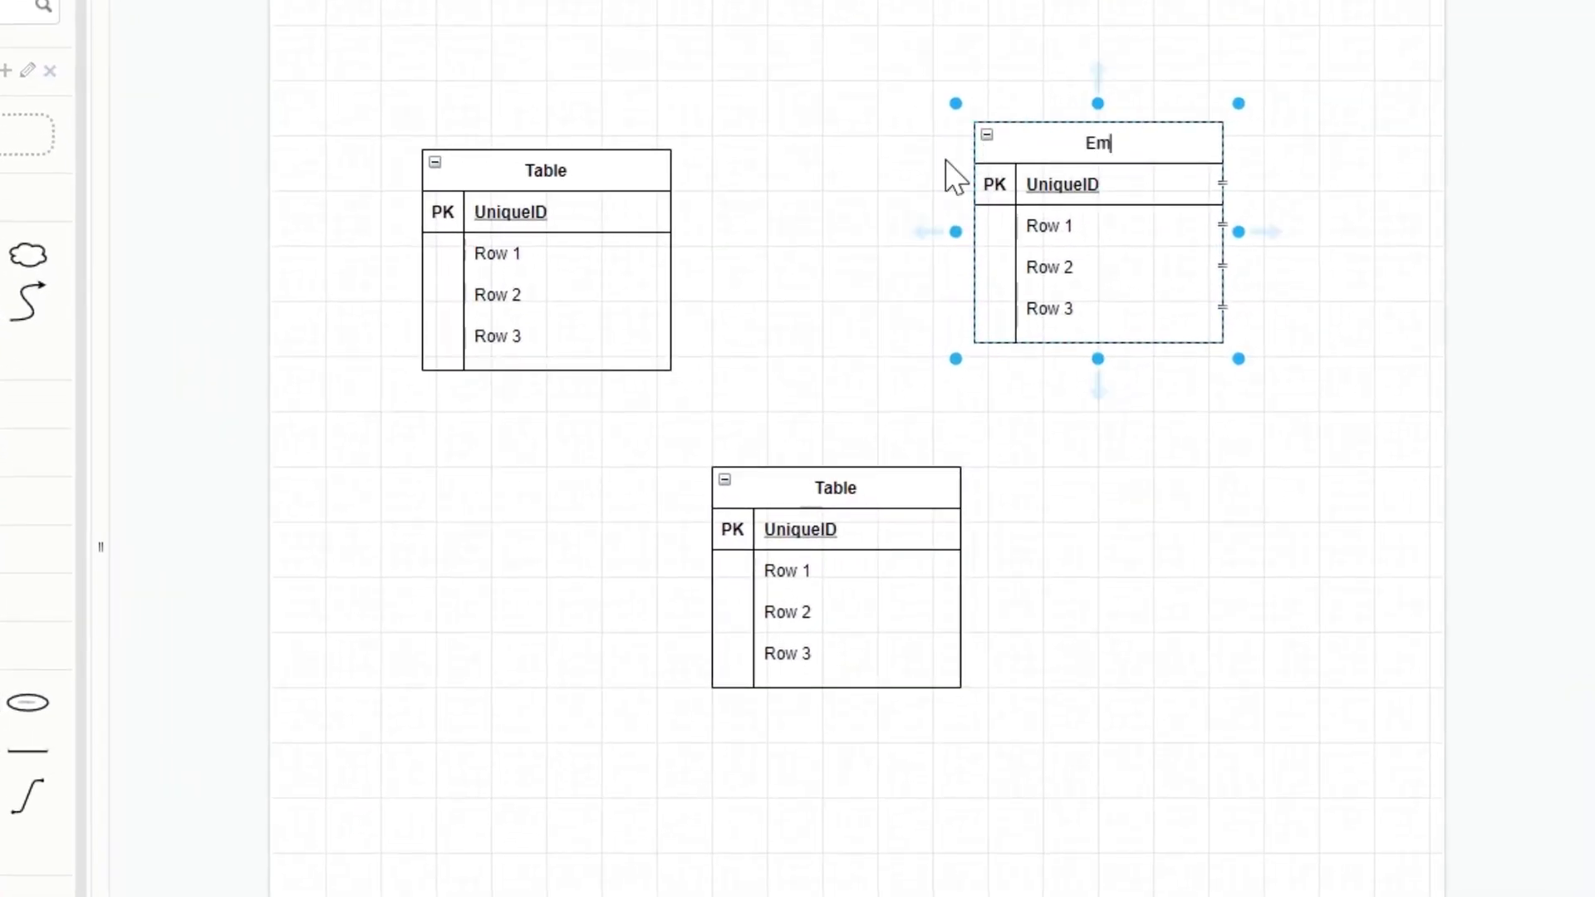
{"action": "type", "text": "ployee"}
- Rename the upper-left table to Supplier and the lower table to Fact_Trans
{"action": "left_click", "coordinate": [545, 170]}
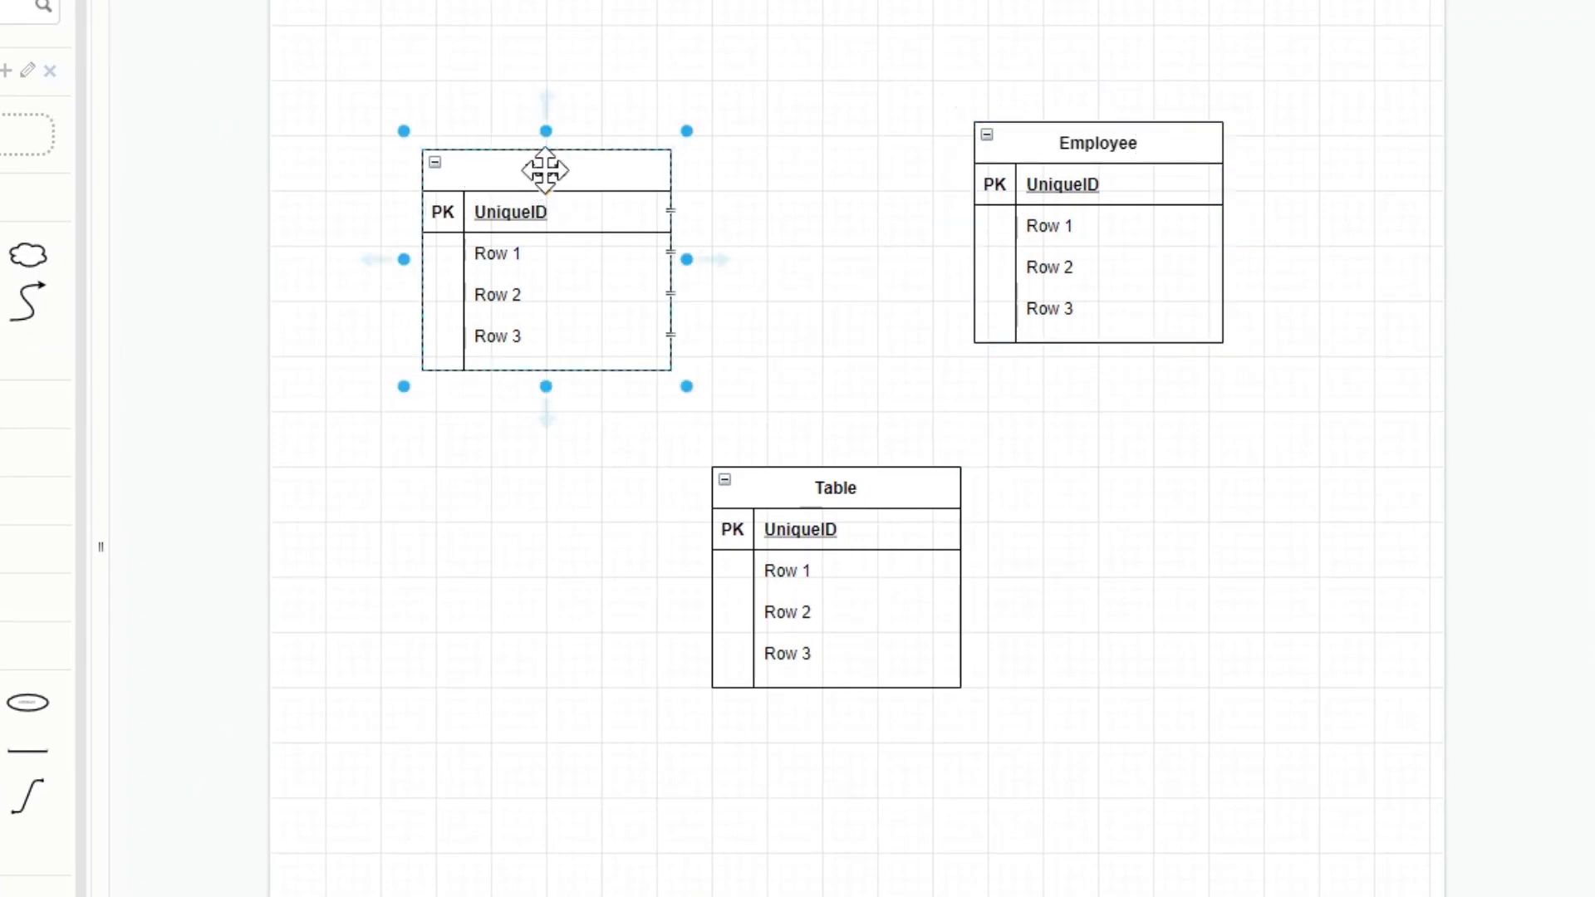
{"action": "double_click", "coordinate": [545, 171]}
{"action": "type", "text": "Supplier"}
{"action": "double_click", "coordinate": [831, 487]}
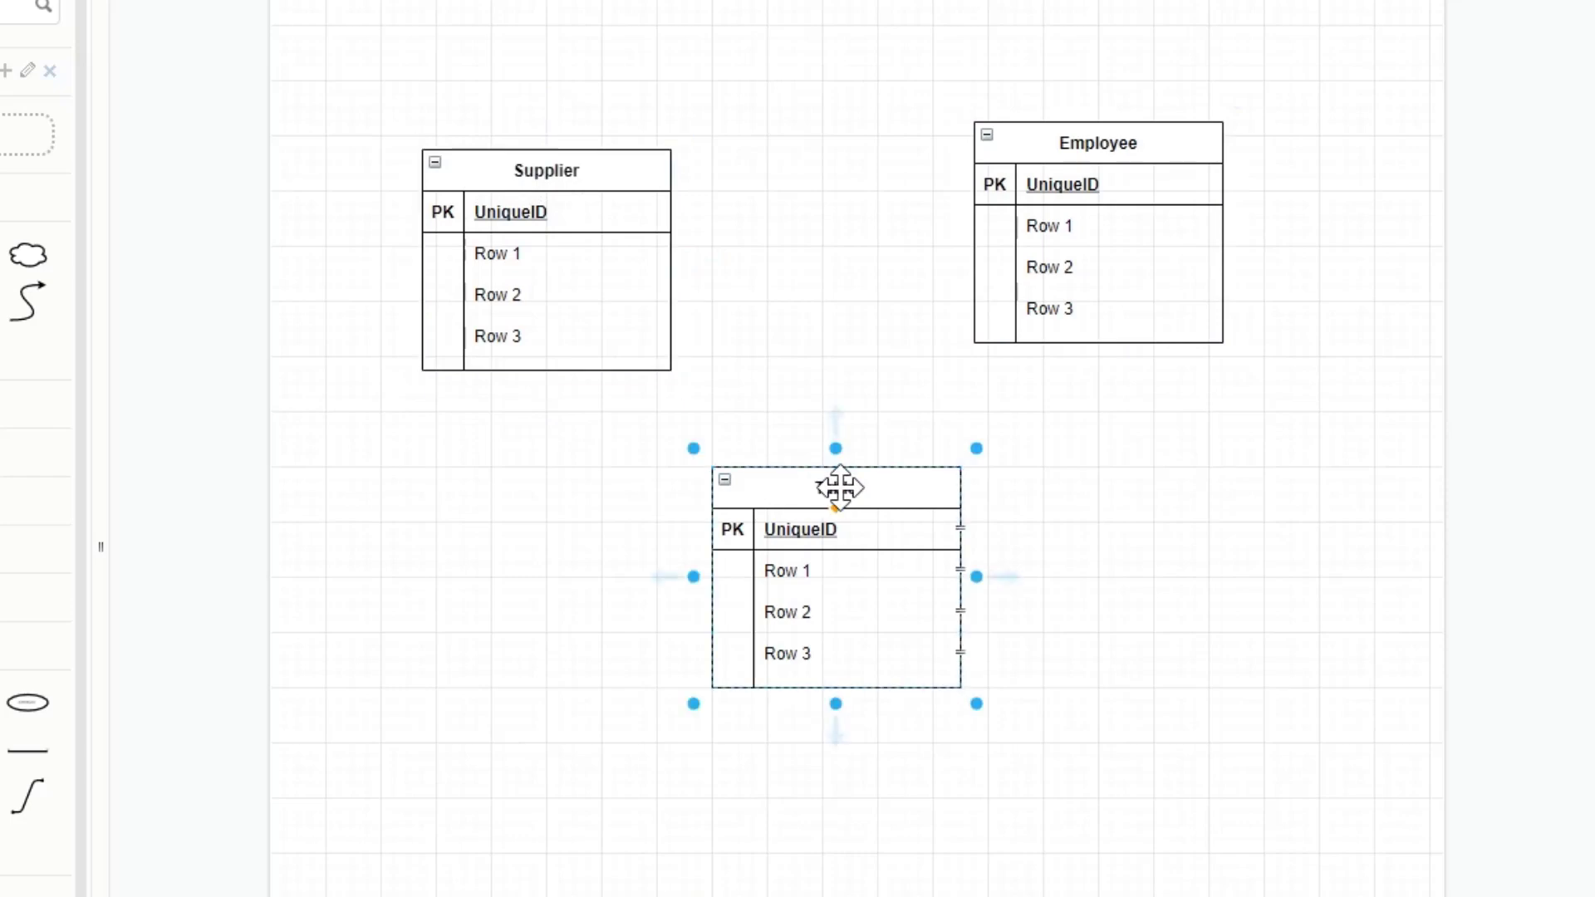
{"action": "type", "text": "Fact)"}
{"action": "key", "text": "BackSpace"}
{"action": "type", "text": "_Trans"}
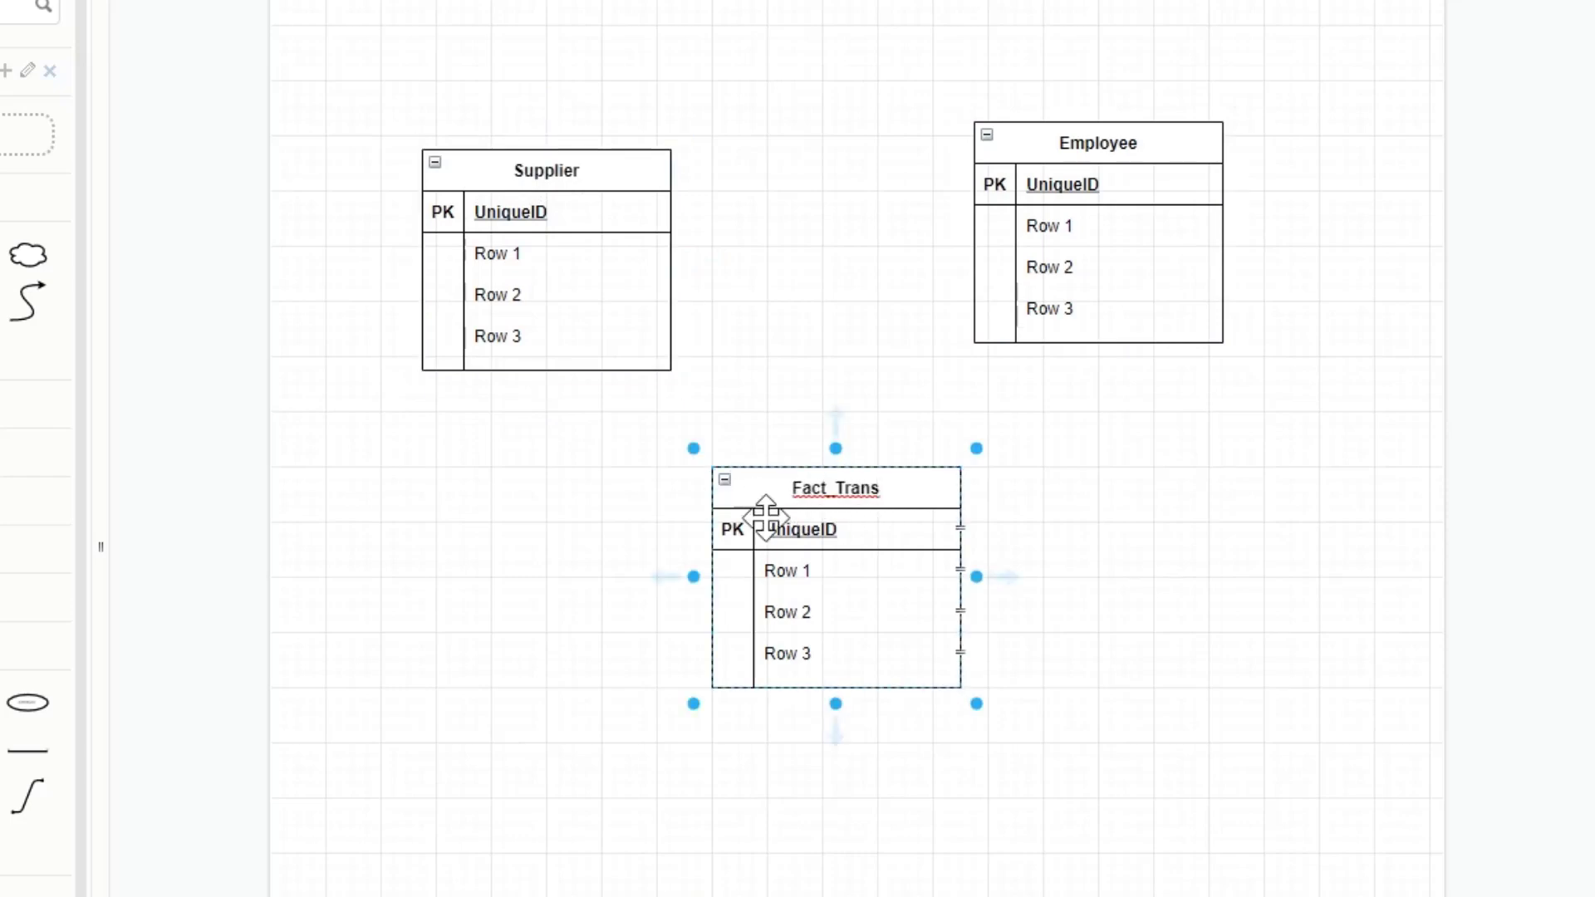
- Mark Row 3 of the Fact_Trans table as a foreign key by entering FK in its key cell
{"action": "left_click", "coordinate": [809, 676]}
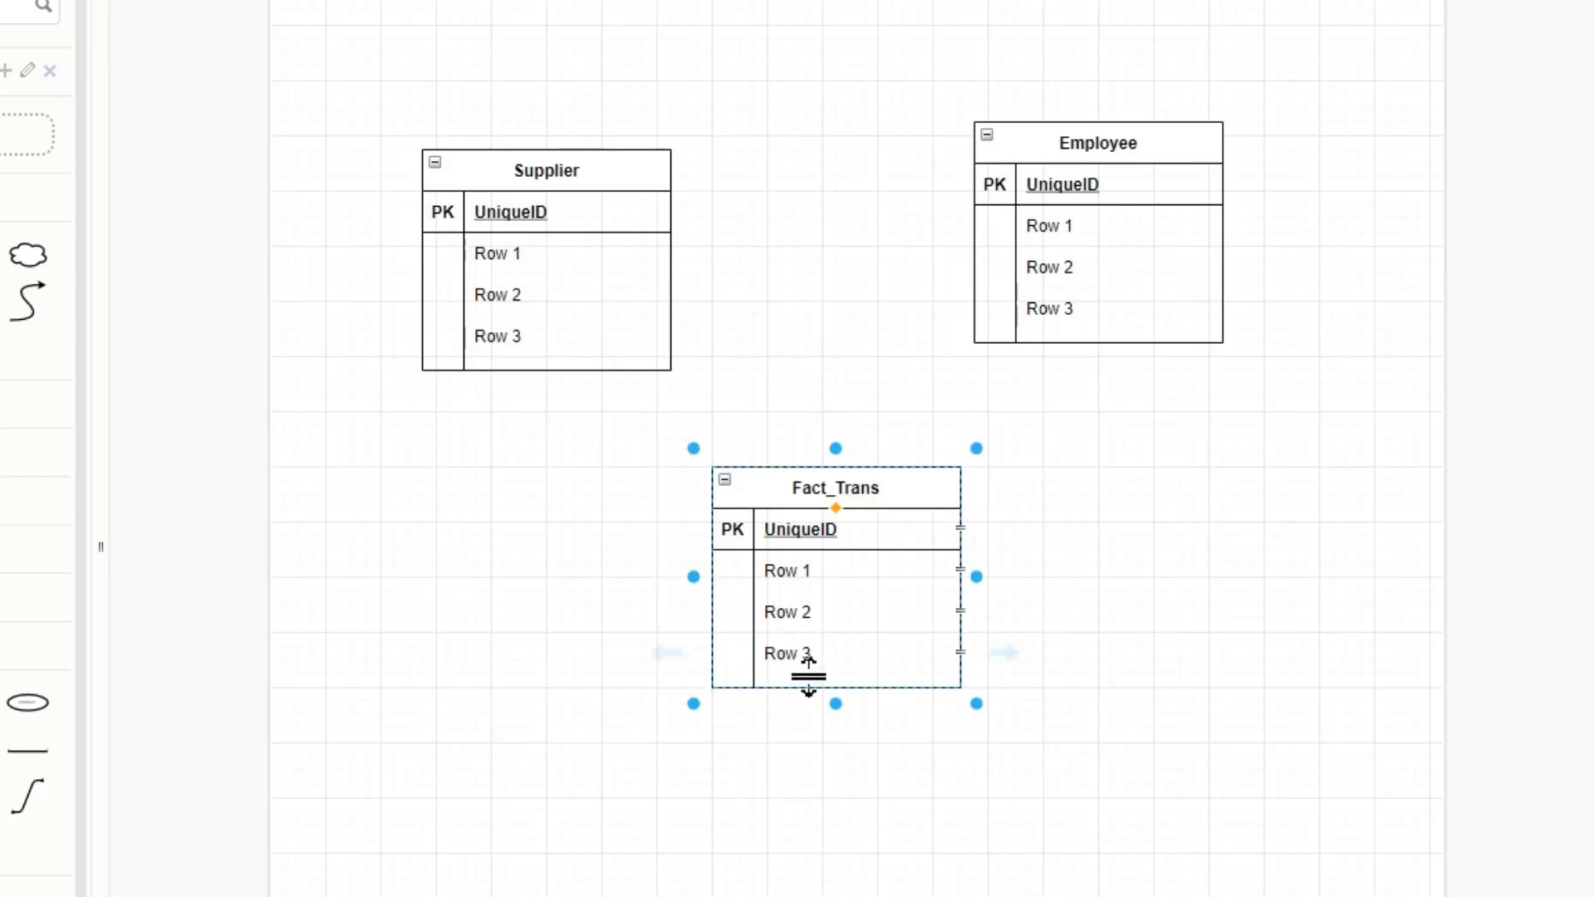
{"action": "left_click", "coordinate": [738, 654]}
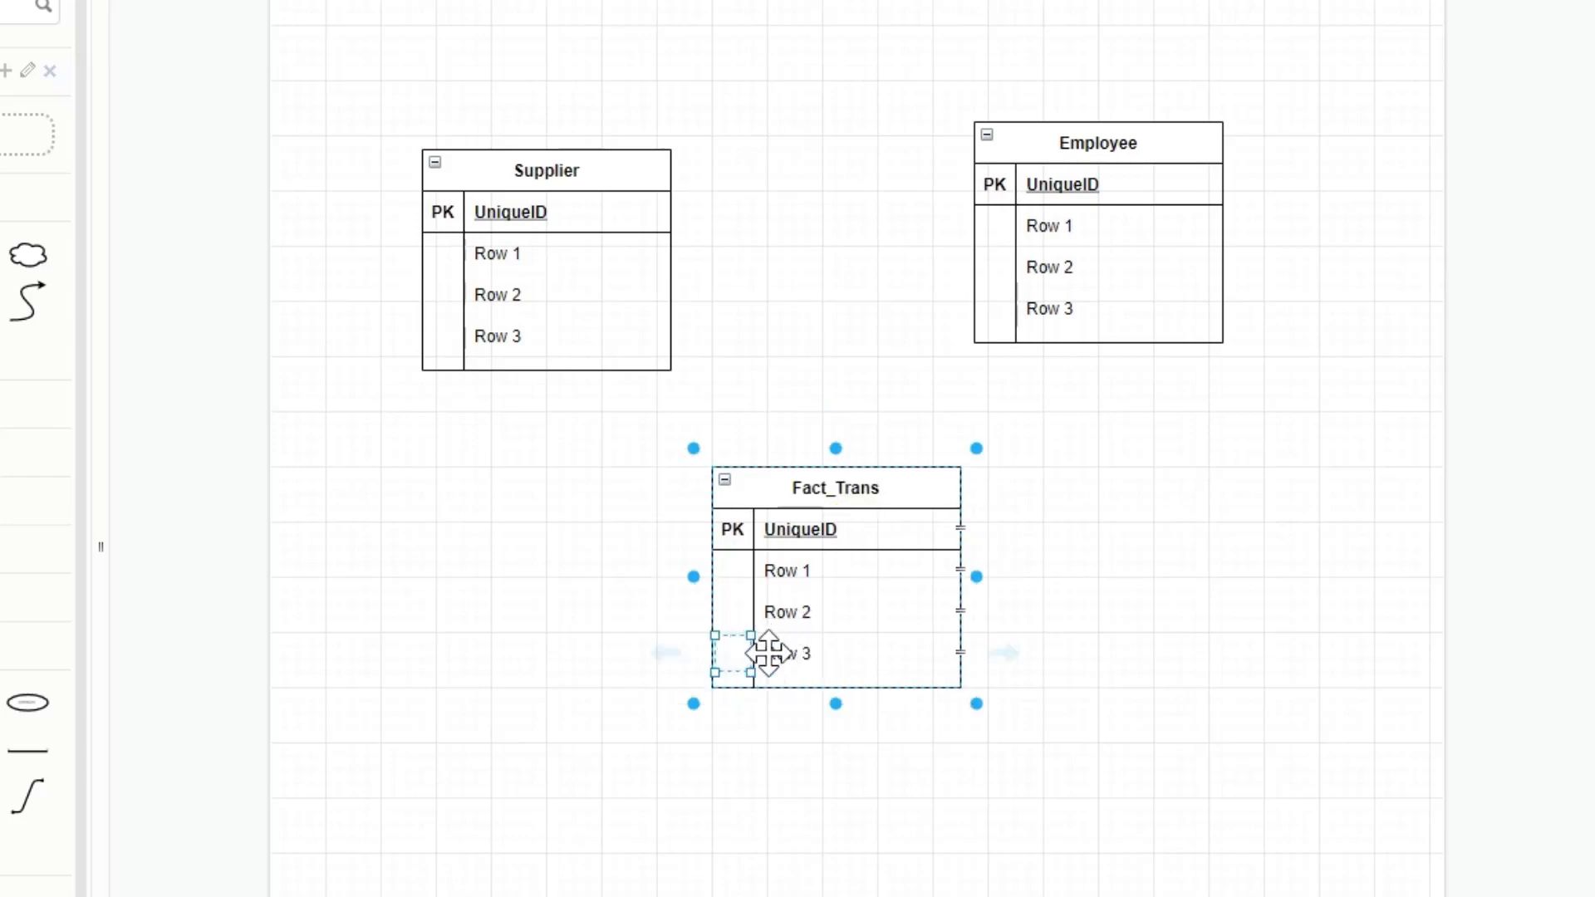
{"action": "type", "text": "FK"}
{"action": "left_click", "coordinate": [799, 718]}
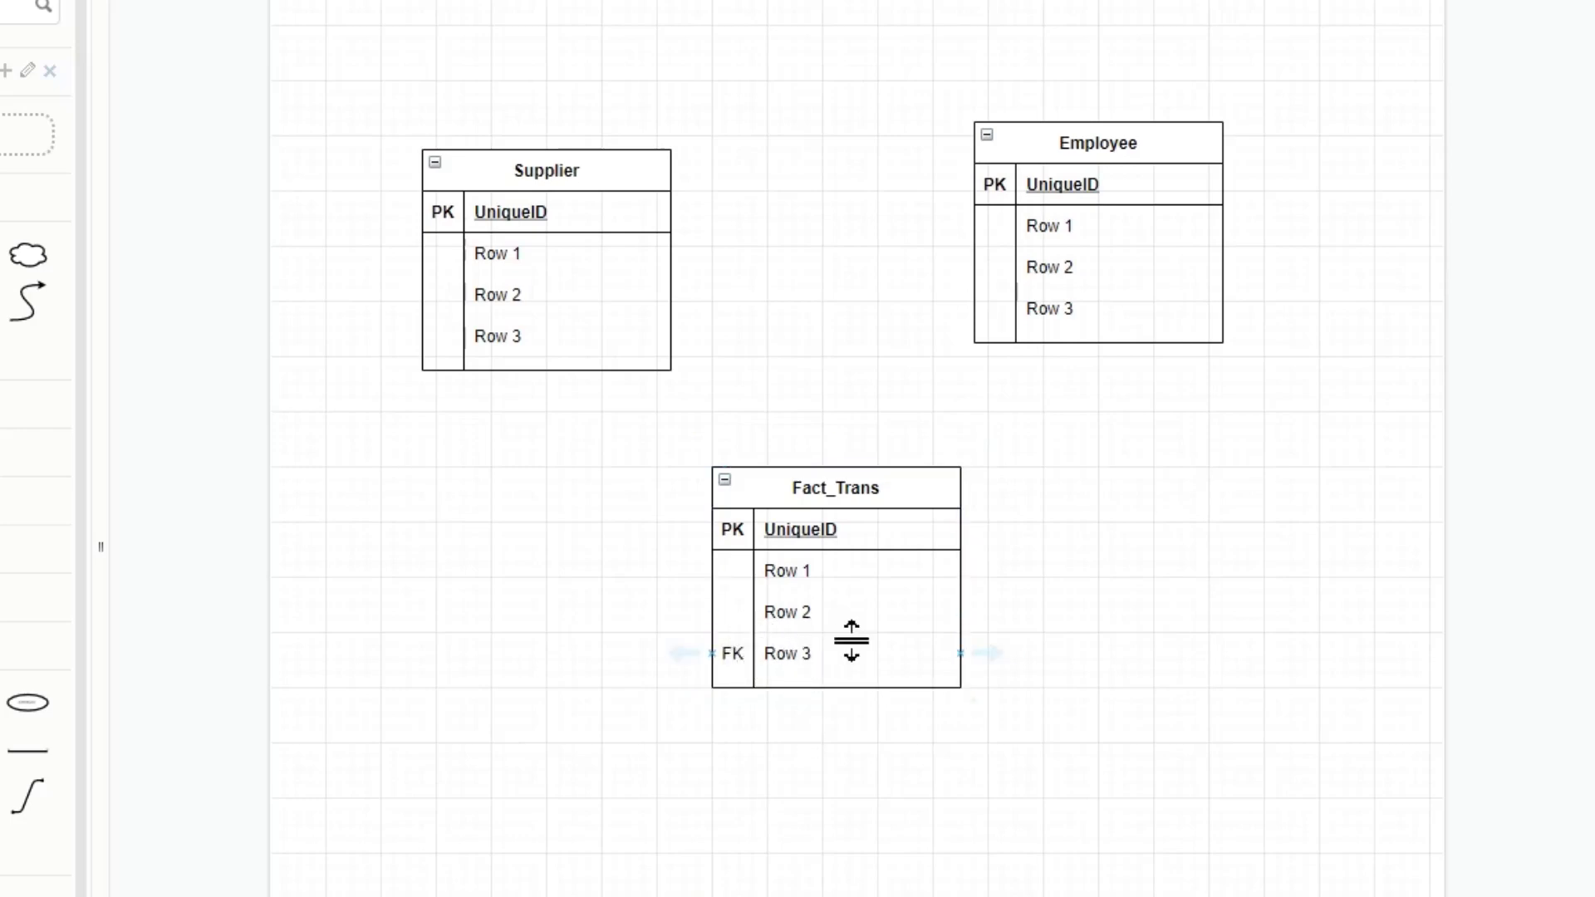
- Move the Supplier table so that it is level with the Employee table
{"action": "left_click_drag", "start_coordinate": [560, 207], "coordinate": [610, 161]}
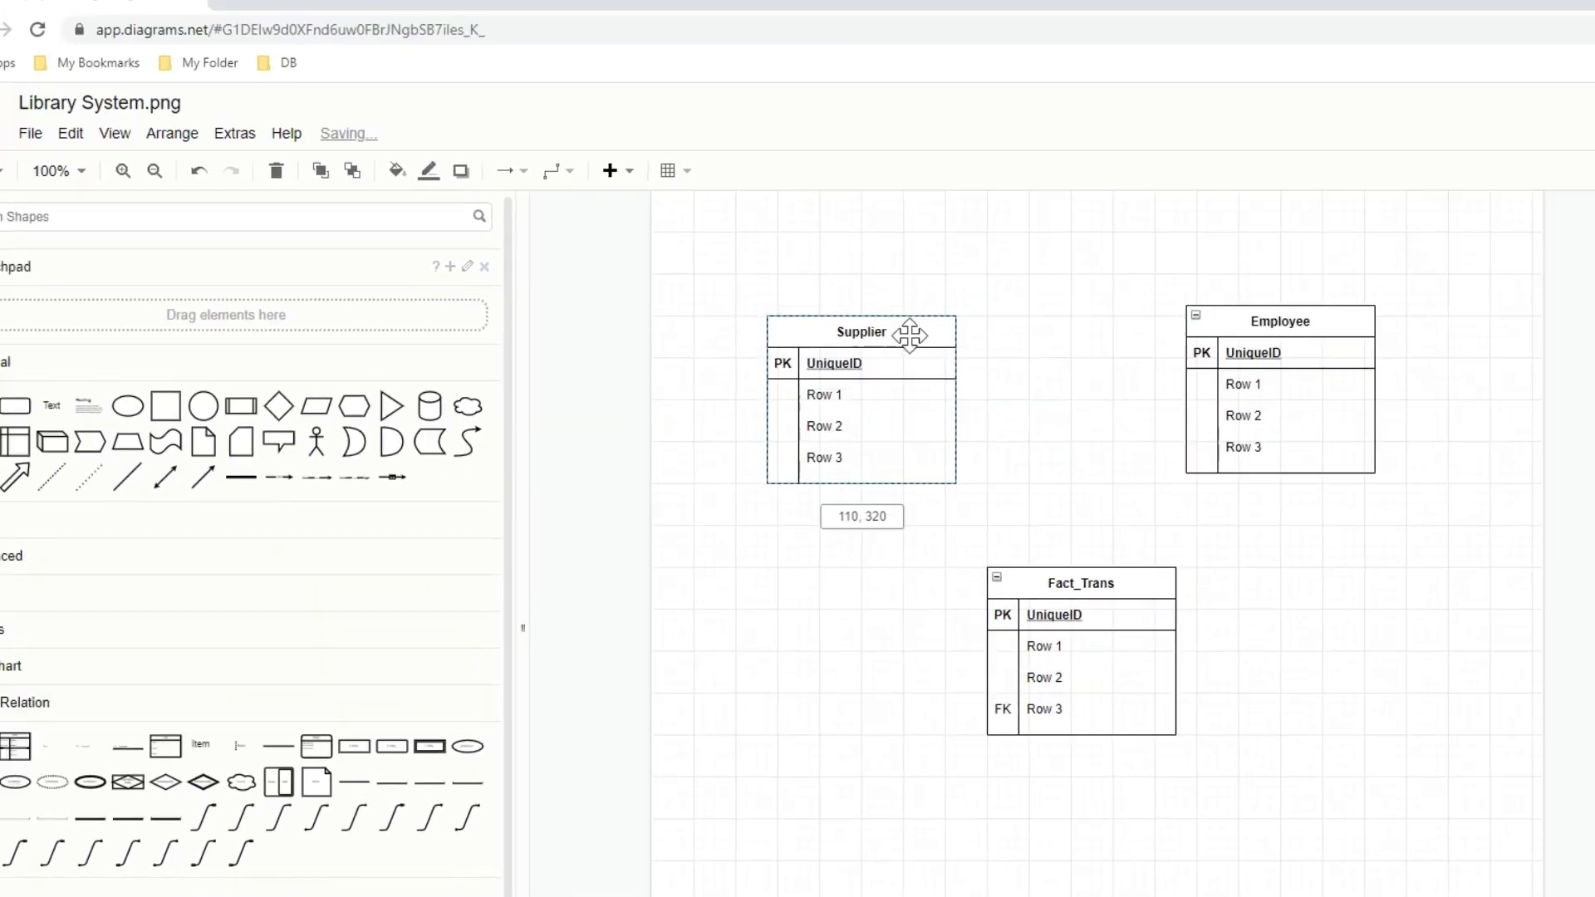
{"action": "mouse_move", "coordinate": [910, 334]}
{"action": "left_mouse_down"}
{"action": "mouse_move", "coordinate": [907, 312]}
{"action": "mouse_move", "coordinate": [917, 330]}
{"action": "left_mouse_up"}
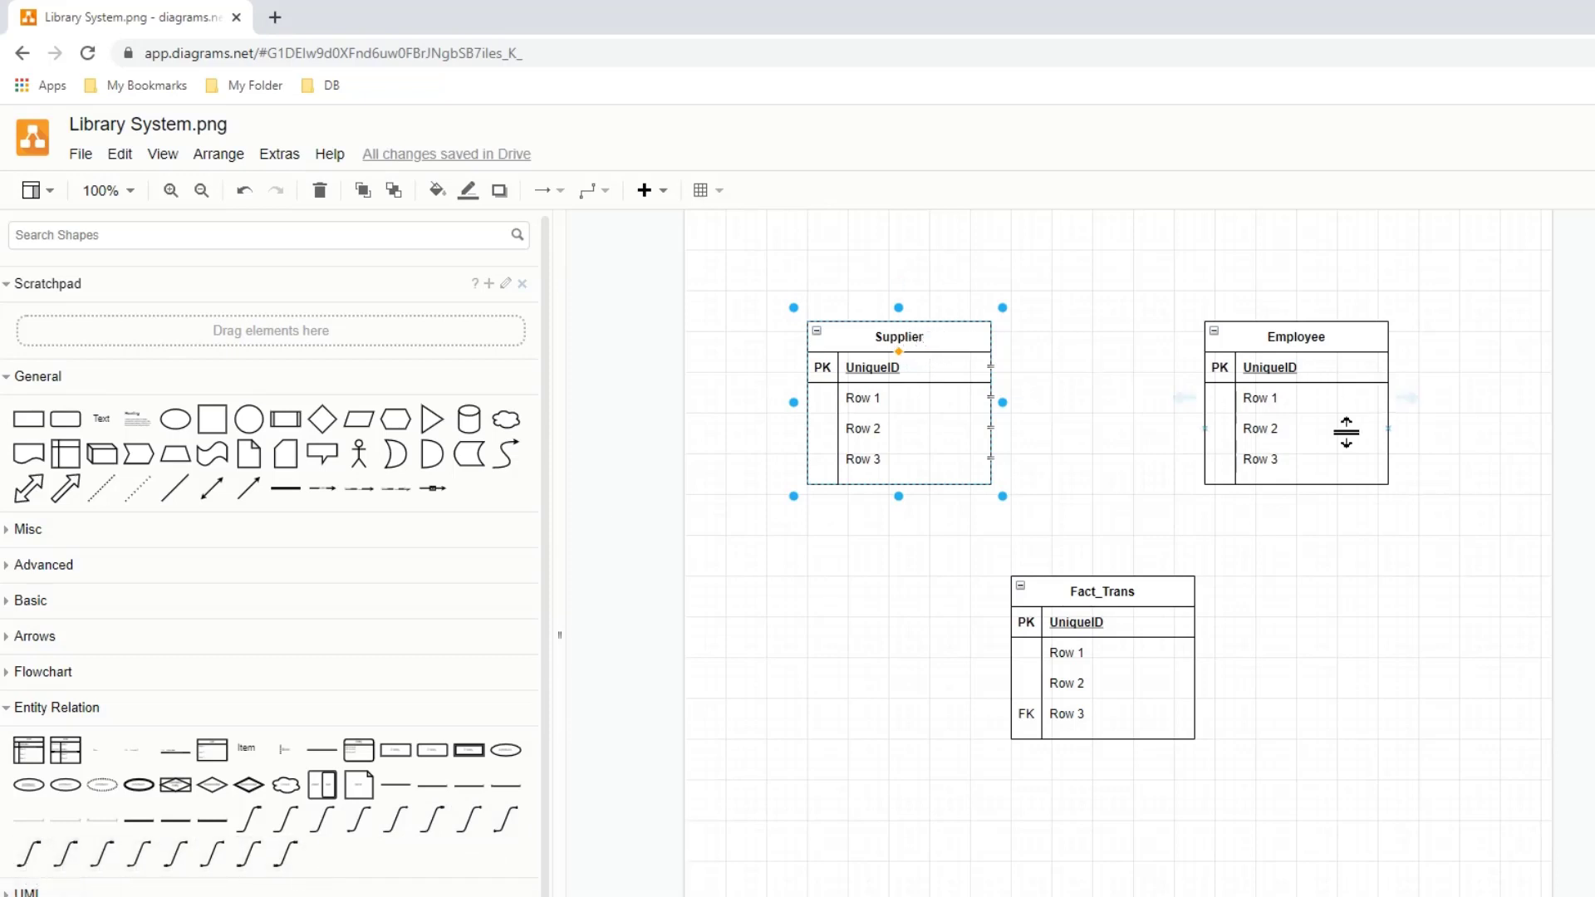
- Add an entity-relation to-many connector from the bottom of Supplier to Fact_Trans, with its crow's-foot end on Fact_Trans
{"action": "mouse_move", "coordinate": [263, 818]}
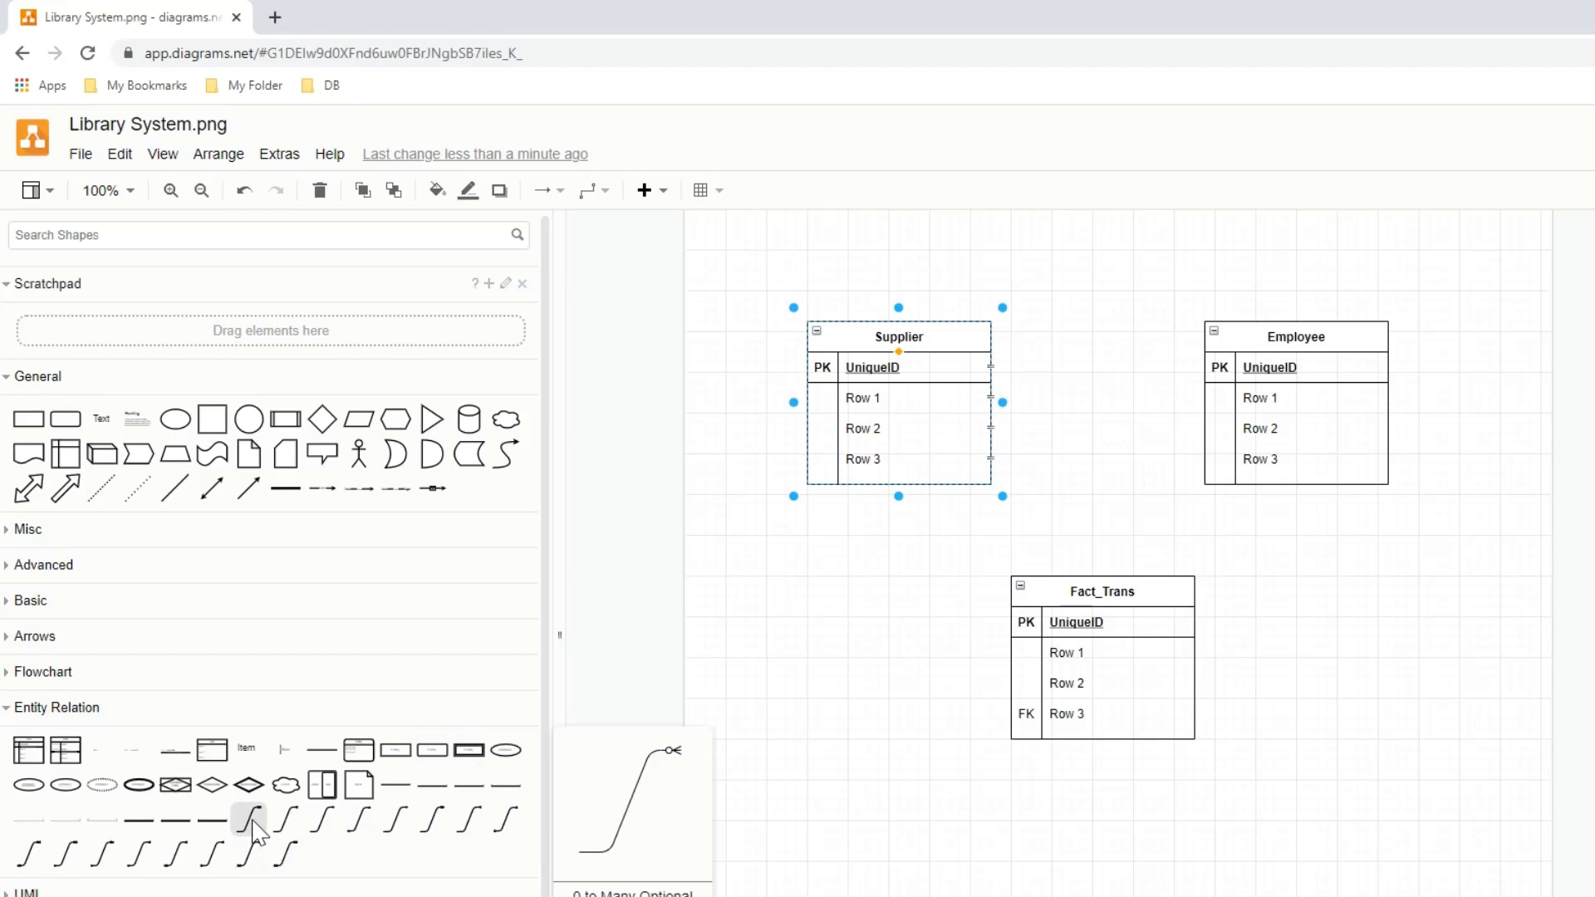
{"action": "left_click_drag", "start_coordinate": [255, 823], "coordinate": [919, 512]}
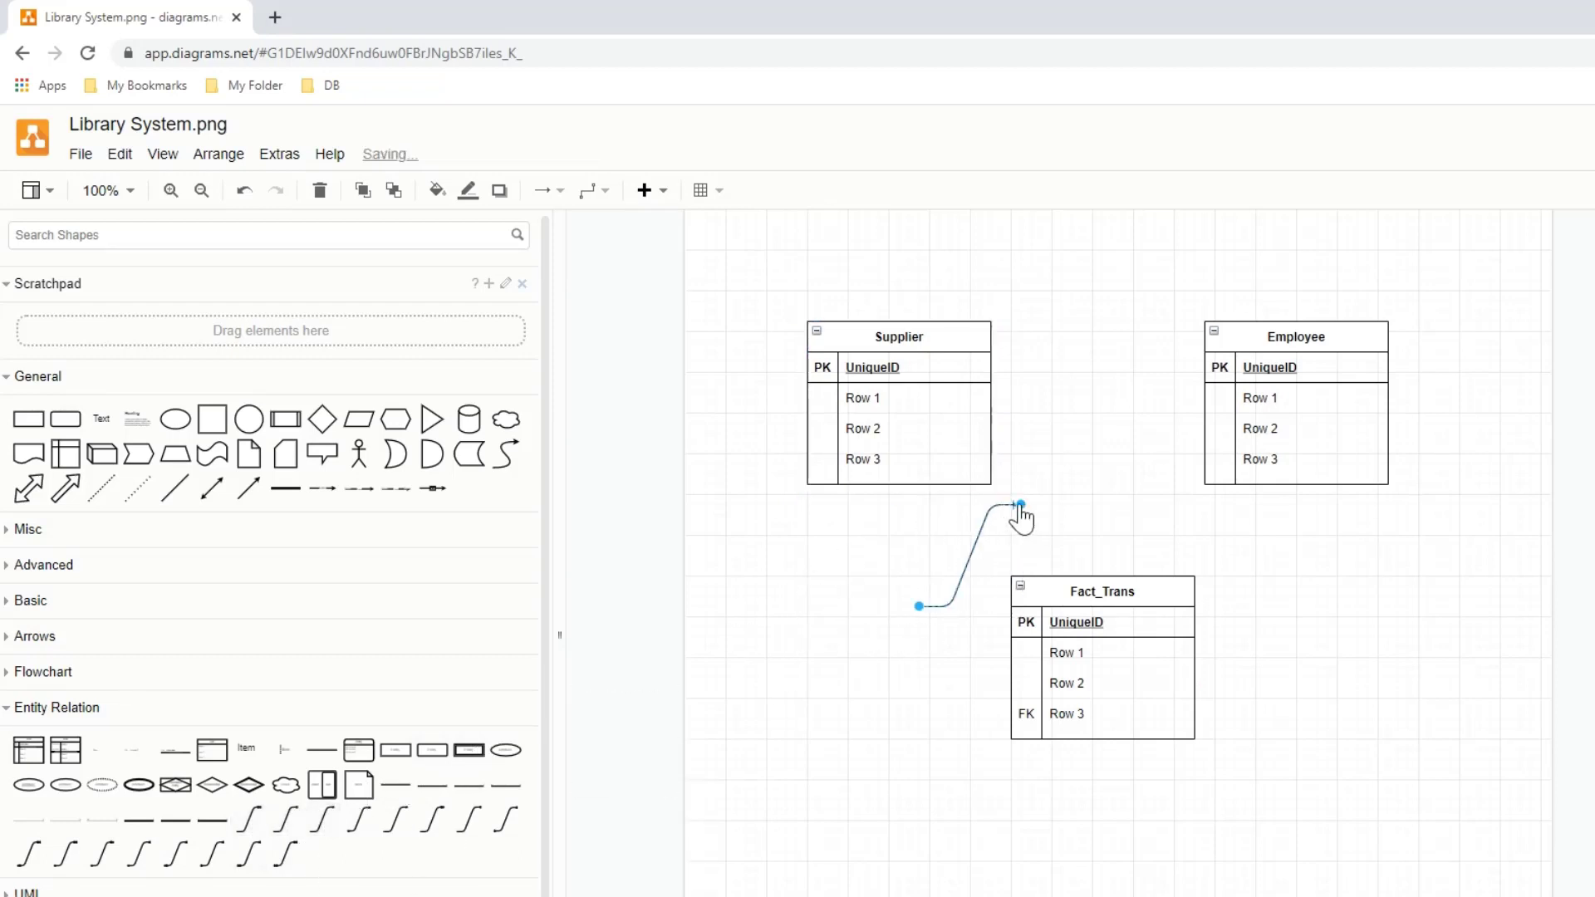
{"action": "left_click_drag", "start_coordinate": [1020, 504], "coordinate": [1048, 572]}
{"action": "left_click_drag", "start_coordinate": [919, 606], "coordinate": [890, 484]}
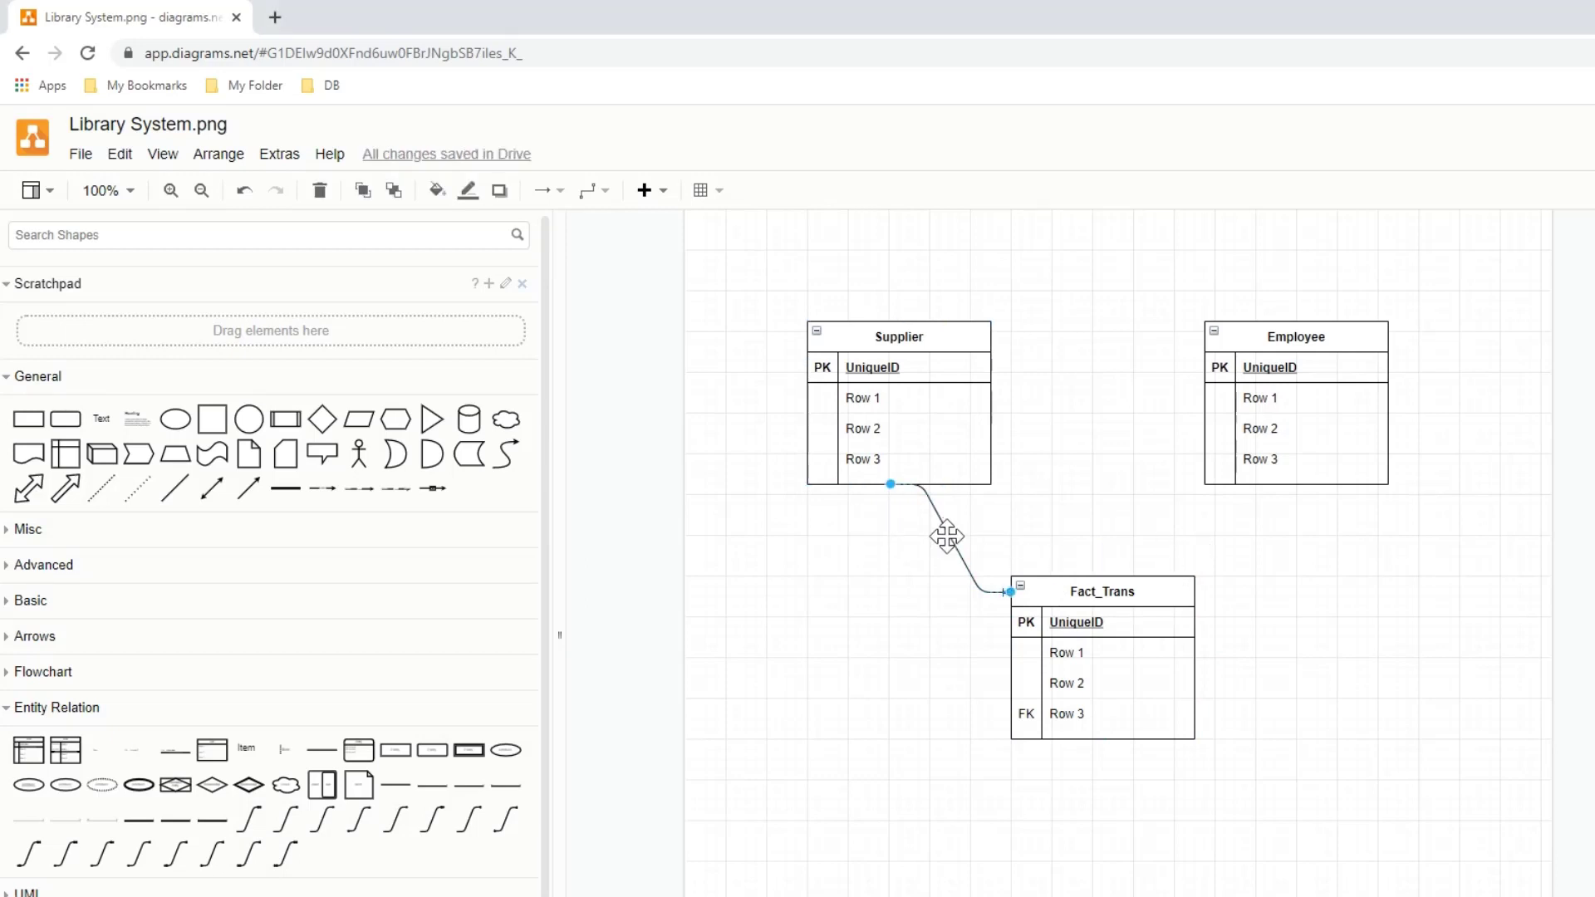
- Duplicate the connector to link Employee with Fact_Trans and reverse it so the crow's-foot end is on Fact_Trans
{"action": "left_click", "coordinate": [948, 540]}
{"action": "left_click_drag", "start_coordinate": [947, 541], "coordinate": [1200, 592]}
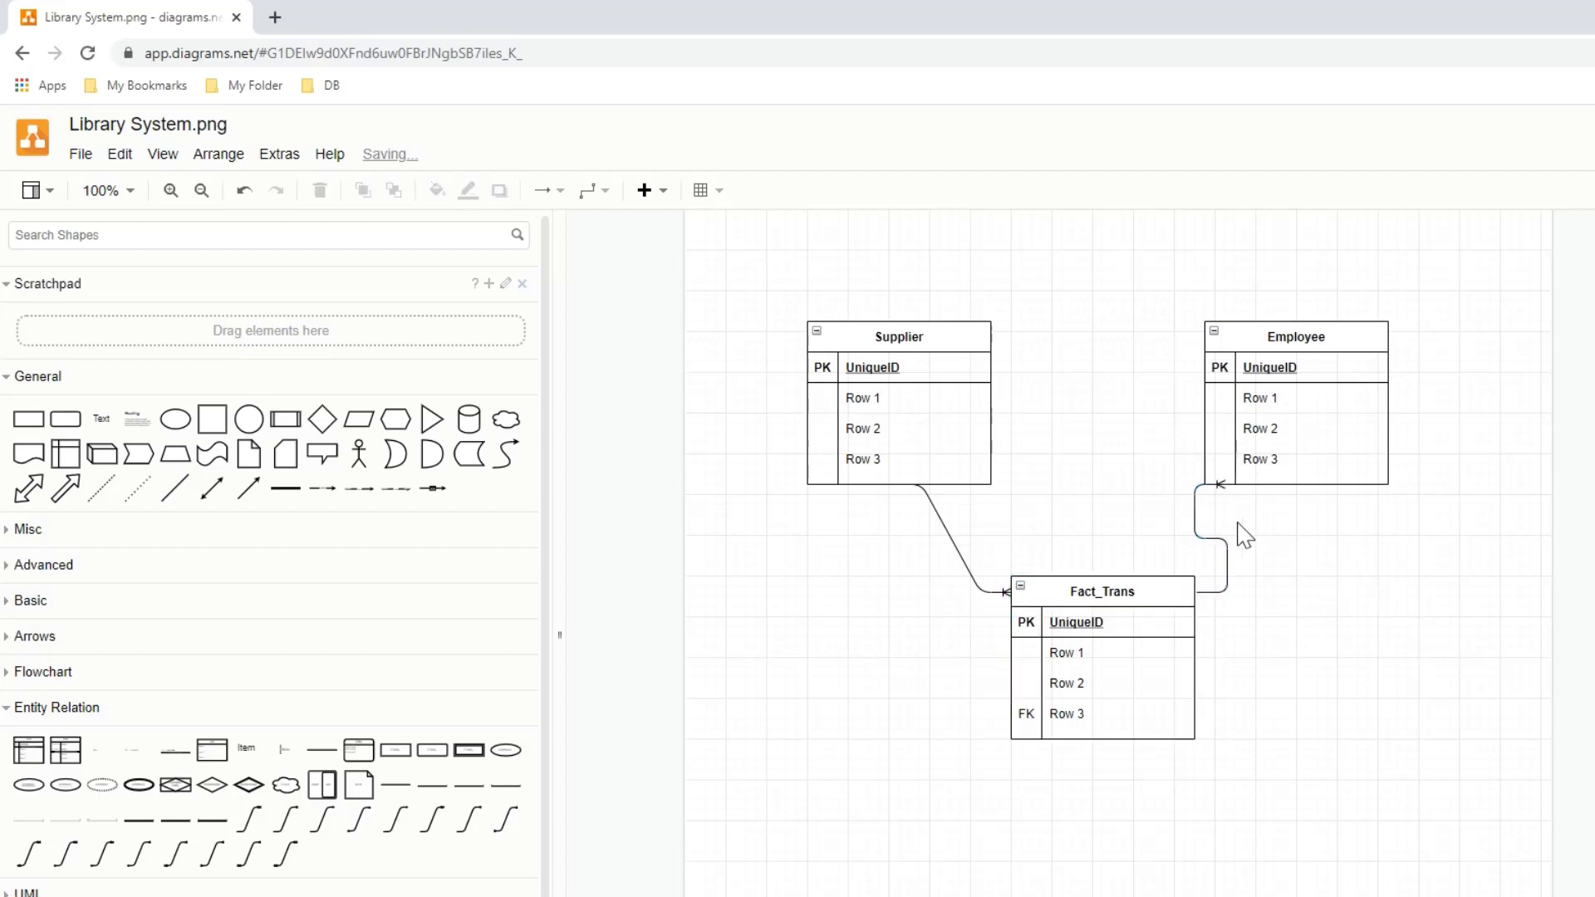
{"action": "left_click", "coordinate": [1438, 356]}
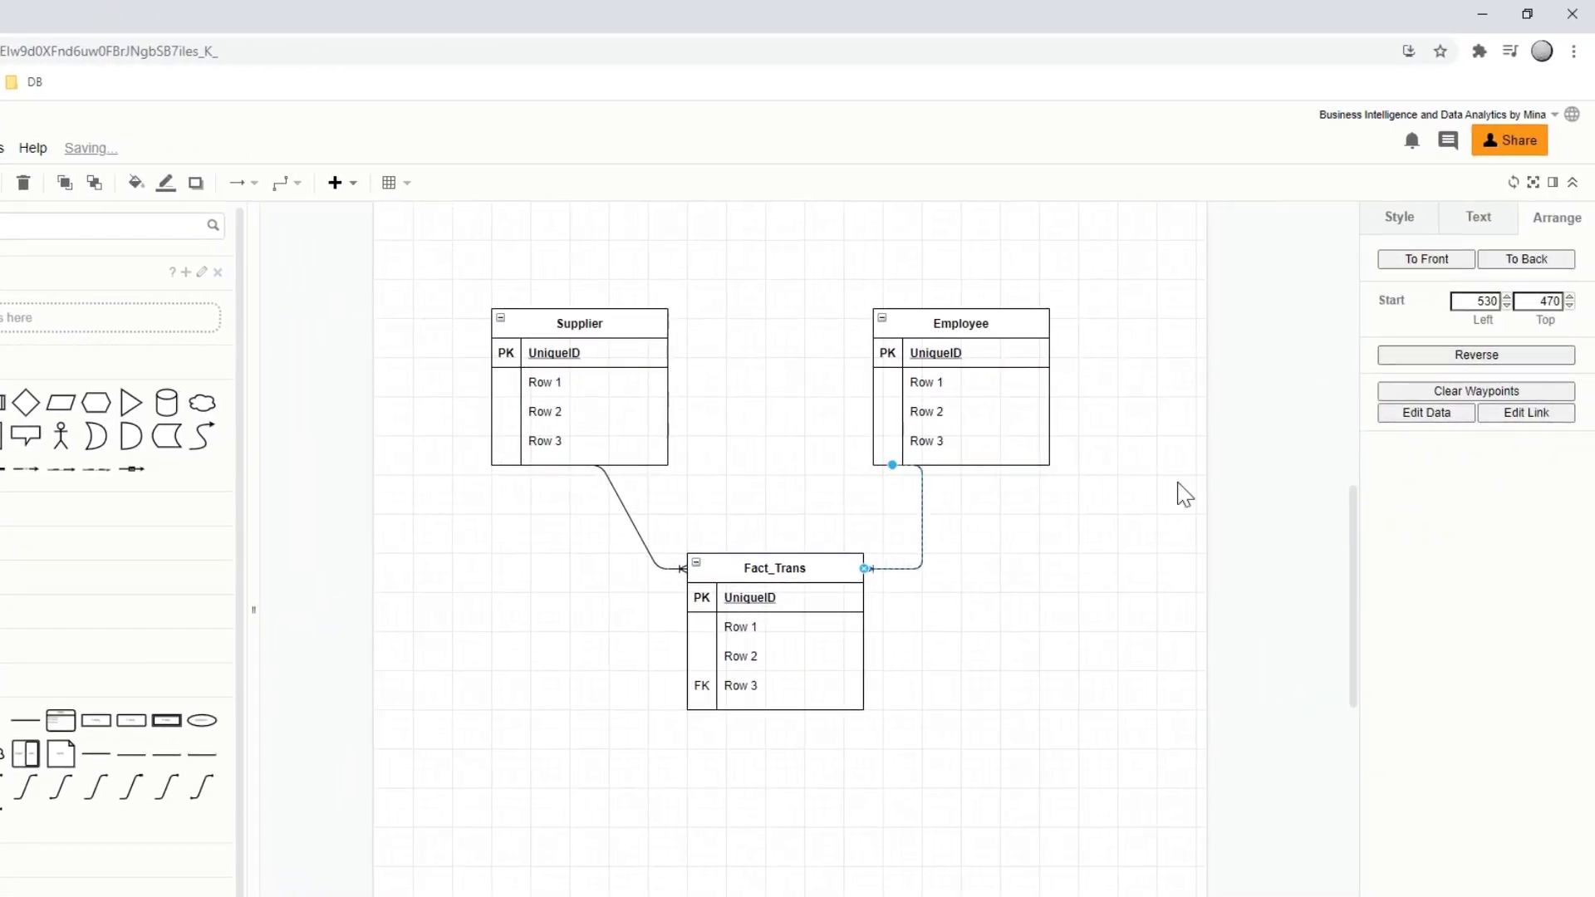
{"action": "left_click", "coordinate": [1008, 591]}
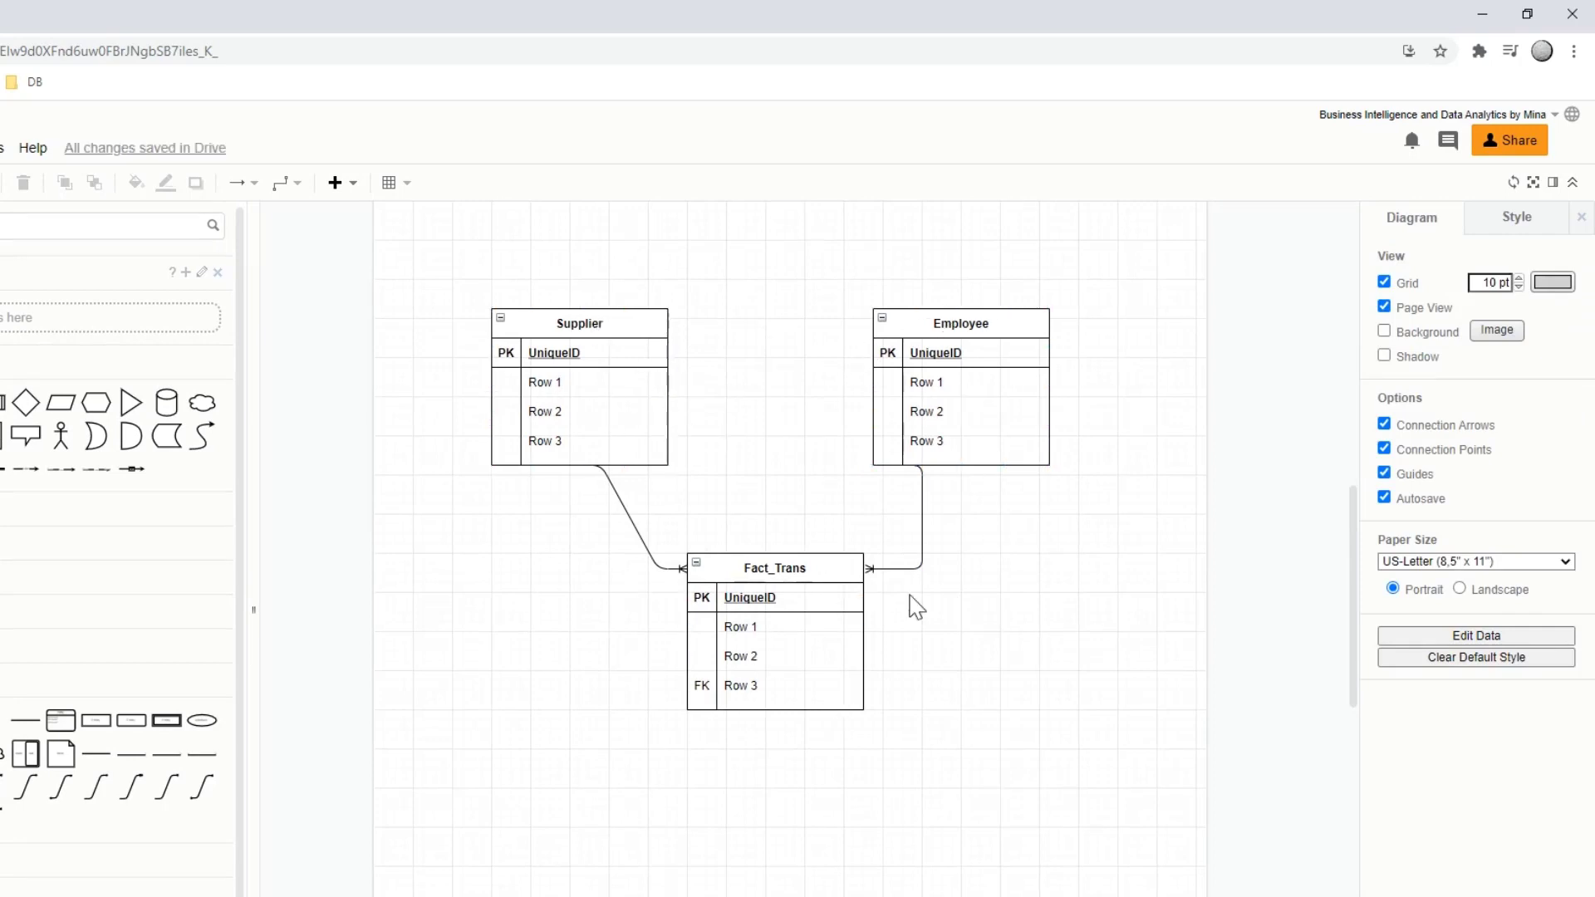
{"action": "left_click", "coordinate": [754, 629]}
{"action": "double_click", "coordinate": [754, 629]}
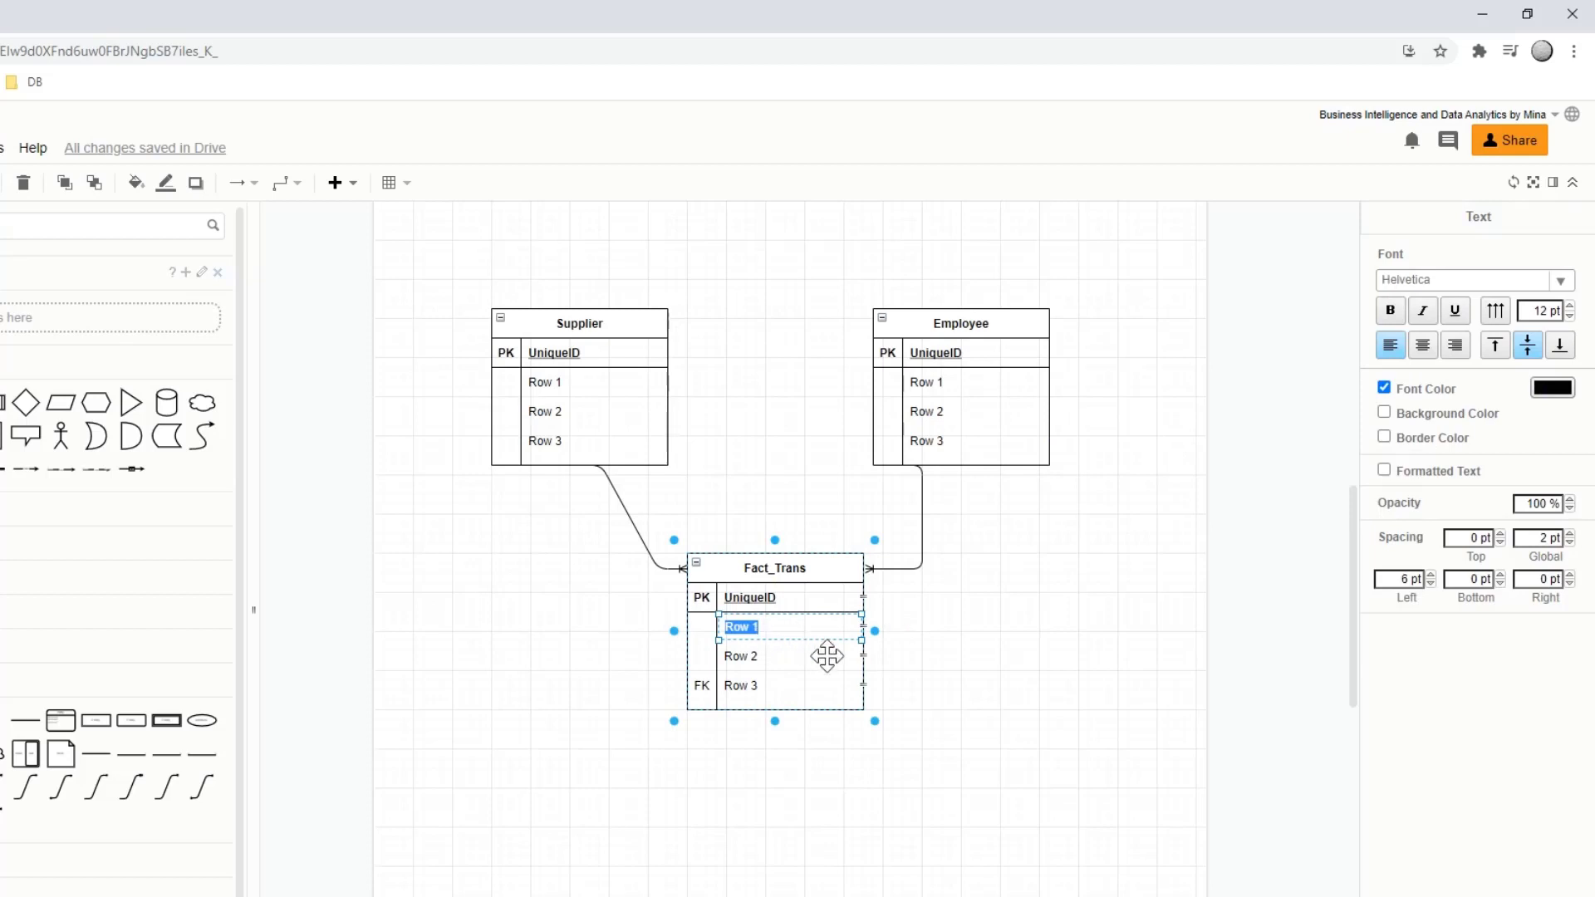
{"action": "left_click", "coordinate": [983, 648]}
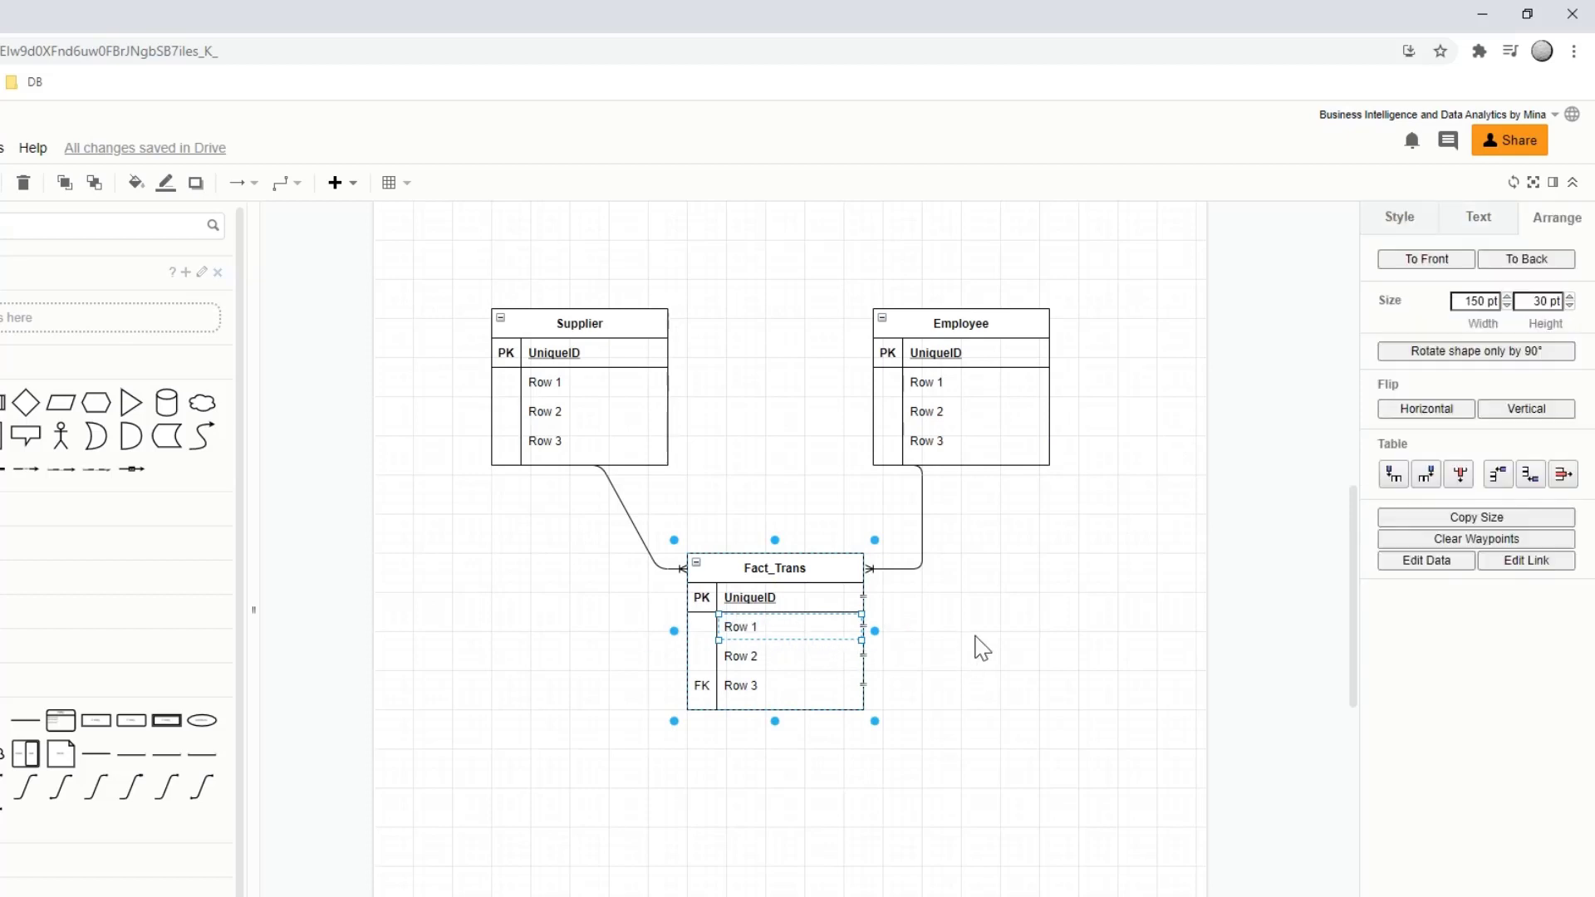
{"action": "left_click", "coordinate": [983, 648]}
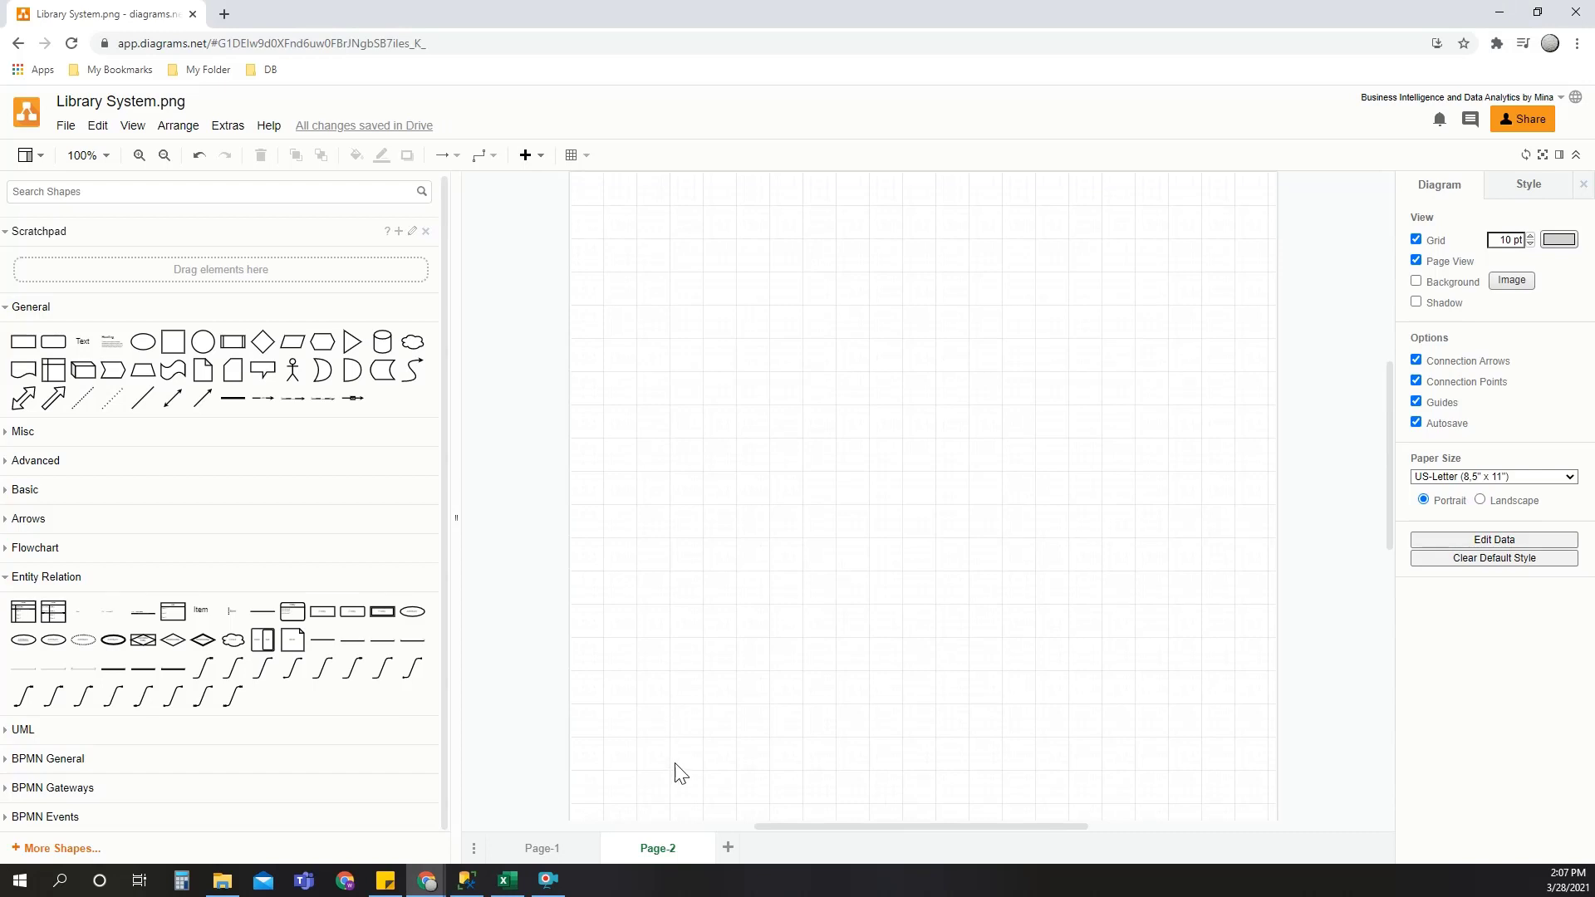
- Add a third page to the diagram and delete it again
{"action": "left_click", "coordinate": [728, 848]}
{"action": "right_click", "coordinate": [781, 847]}
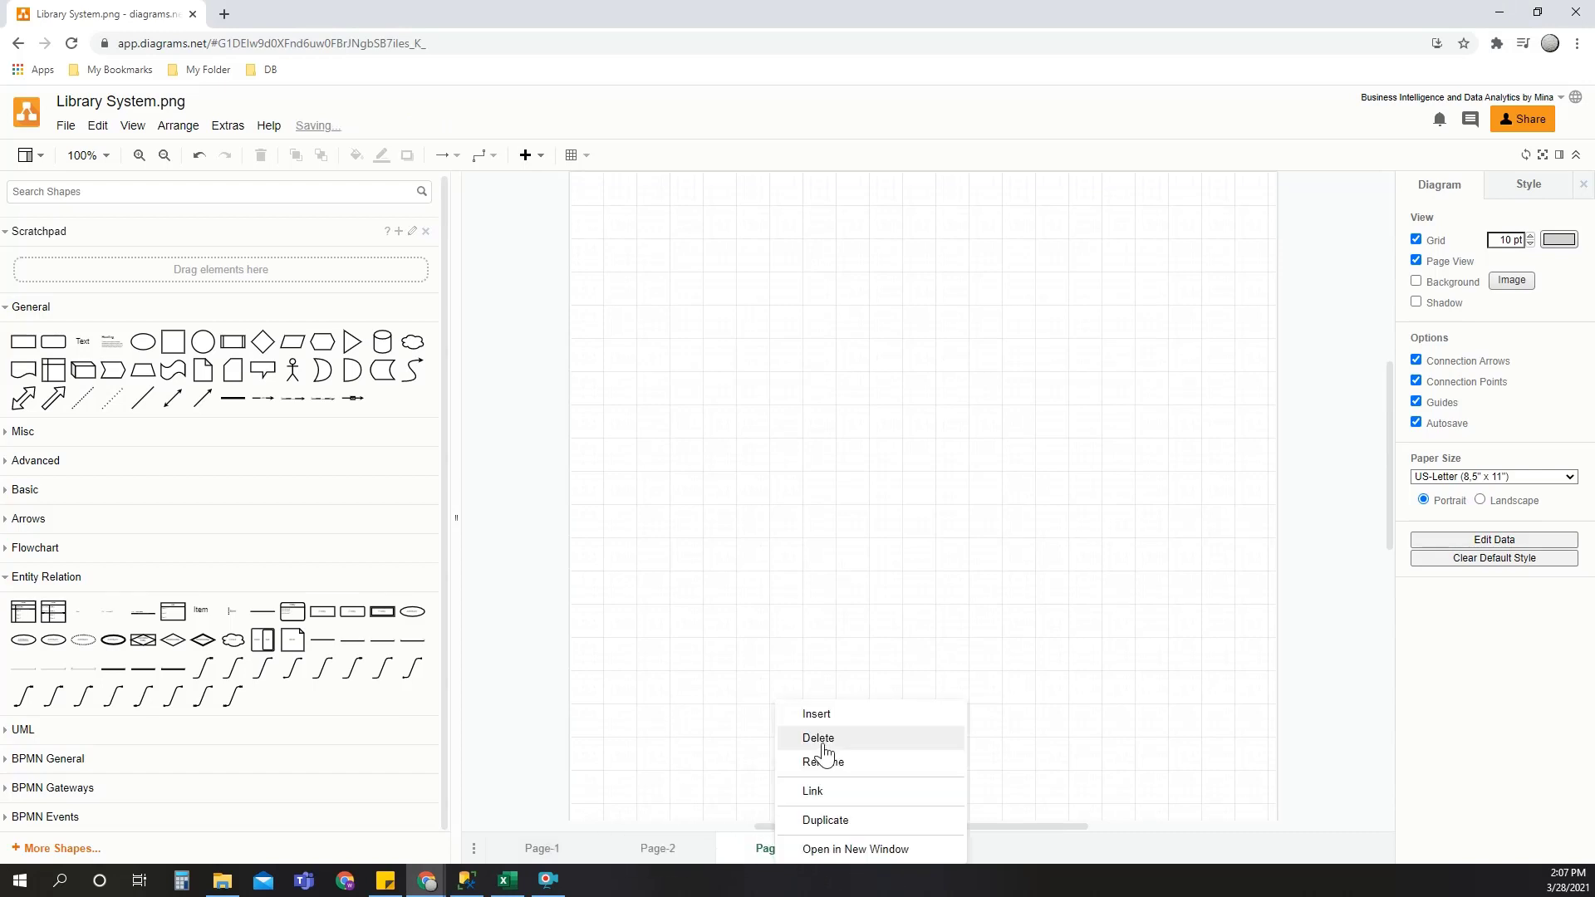
{"action": "left_click", "coordinate": [818, 737]}
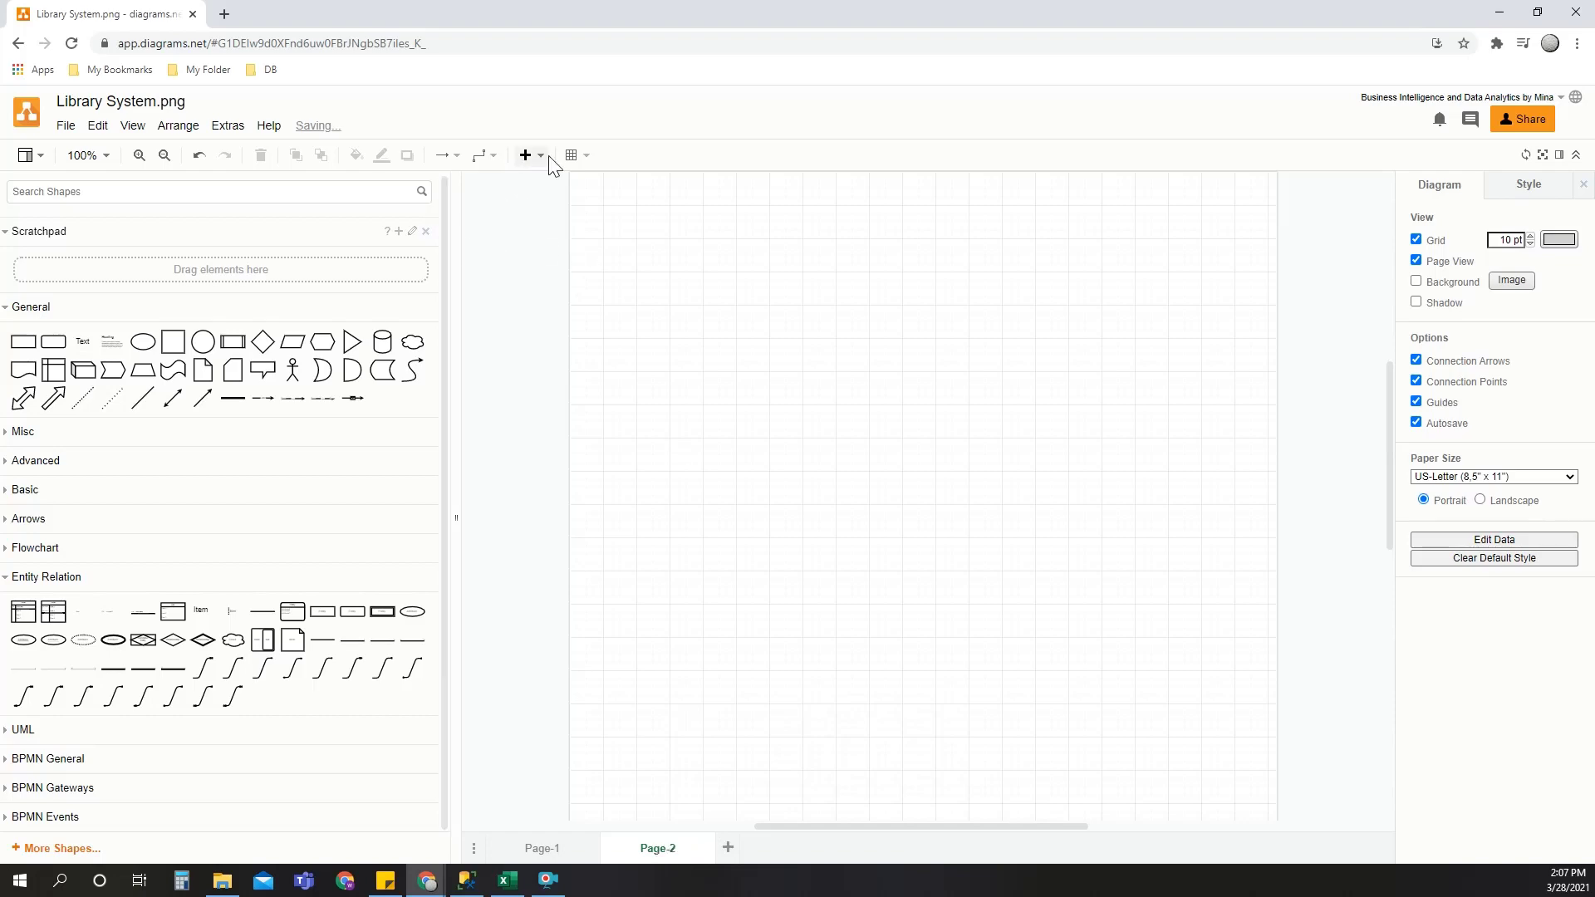
- Open the advanced option for inserting tables from SQL code on Page-2
{"action": "left_click", "coordinate": [539, 156]}
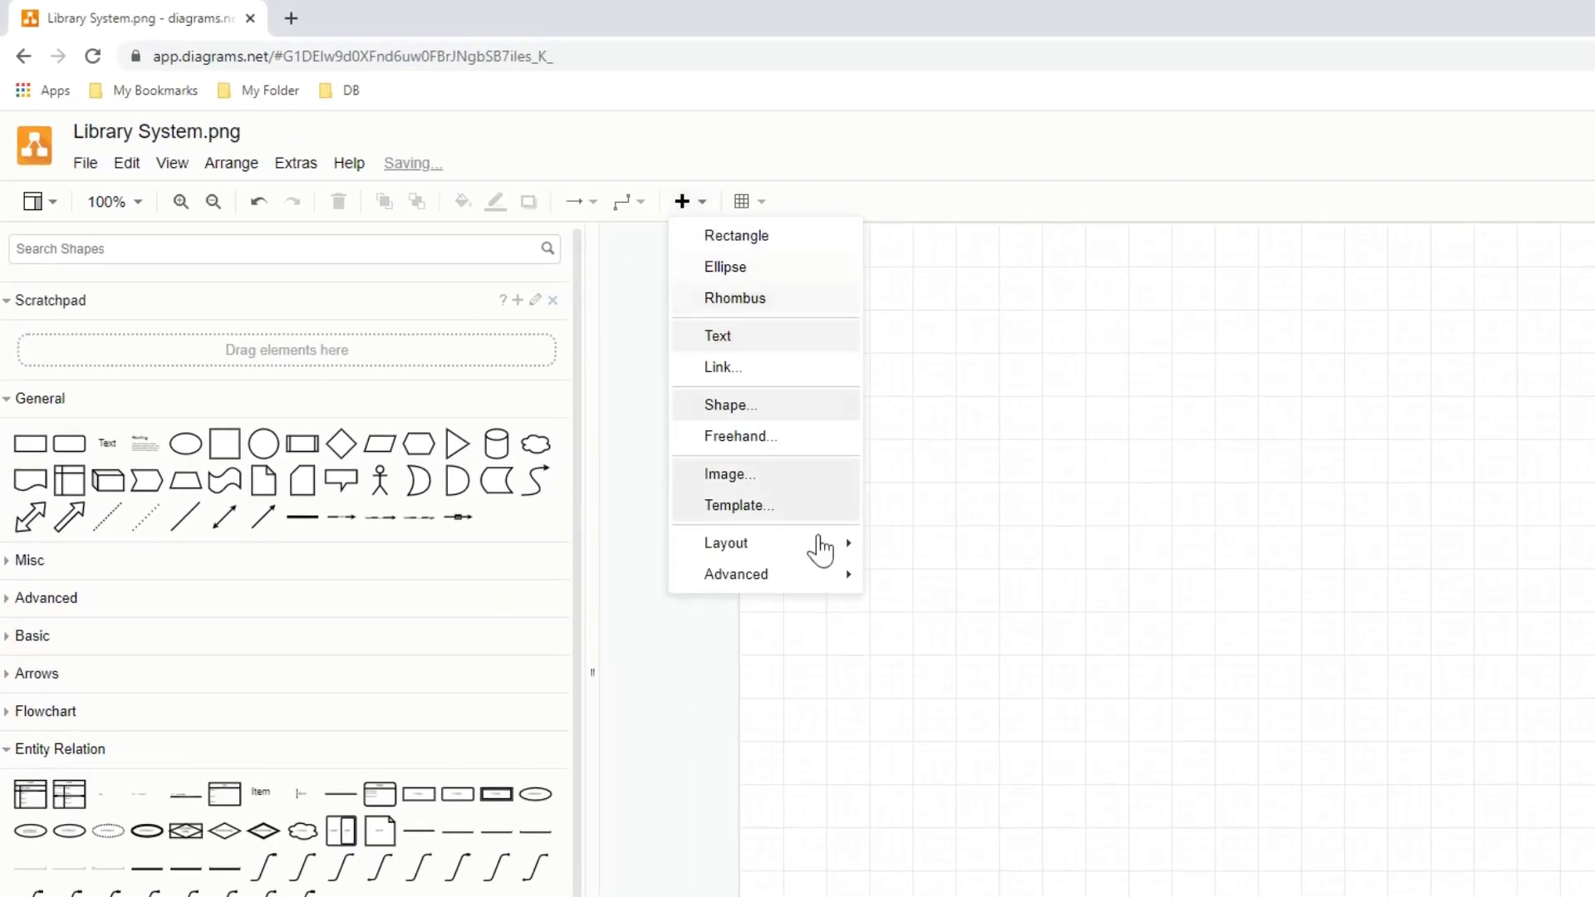
{"action": "mouse_move", "coordinate": [821, 578]}
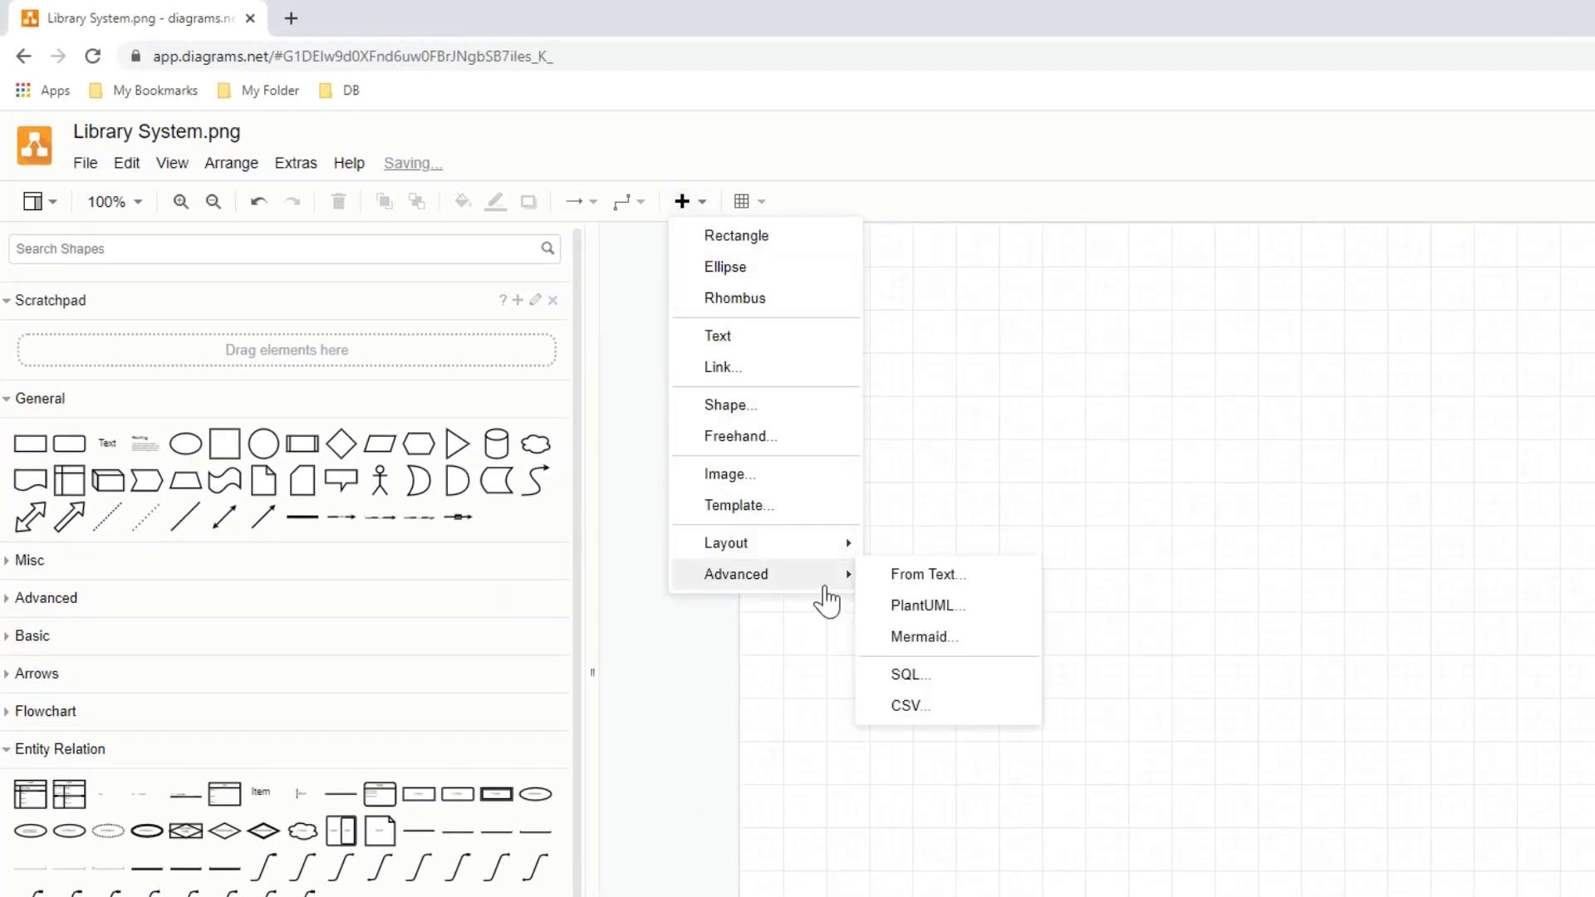
{"action": "left_click", "coordinate": [909, 677]}
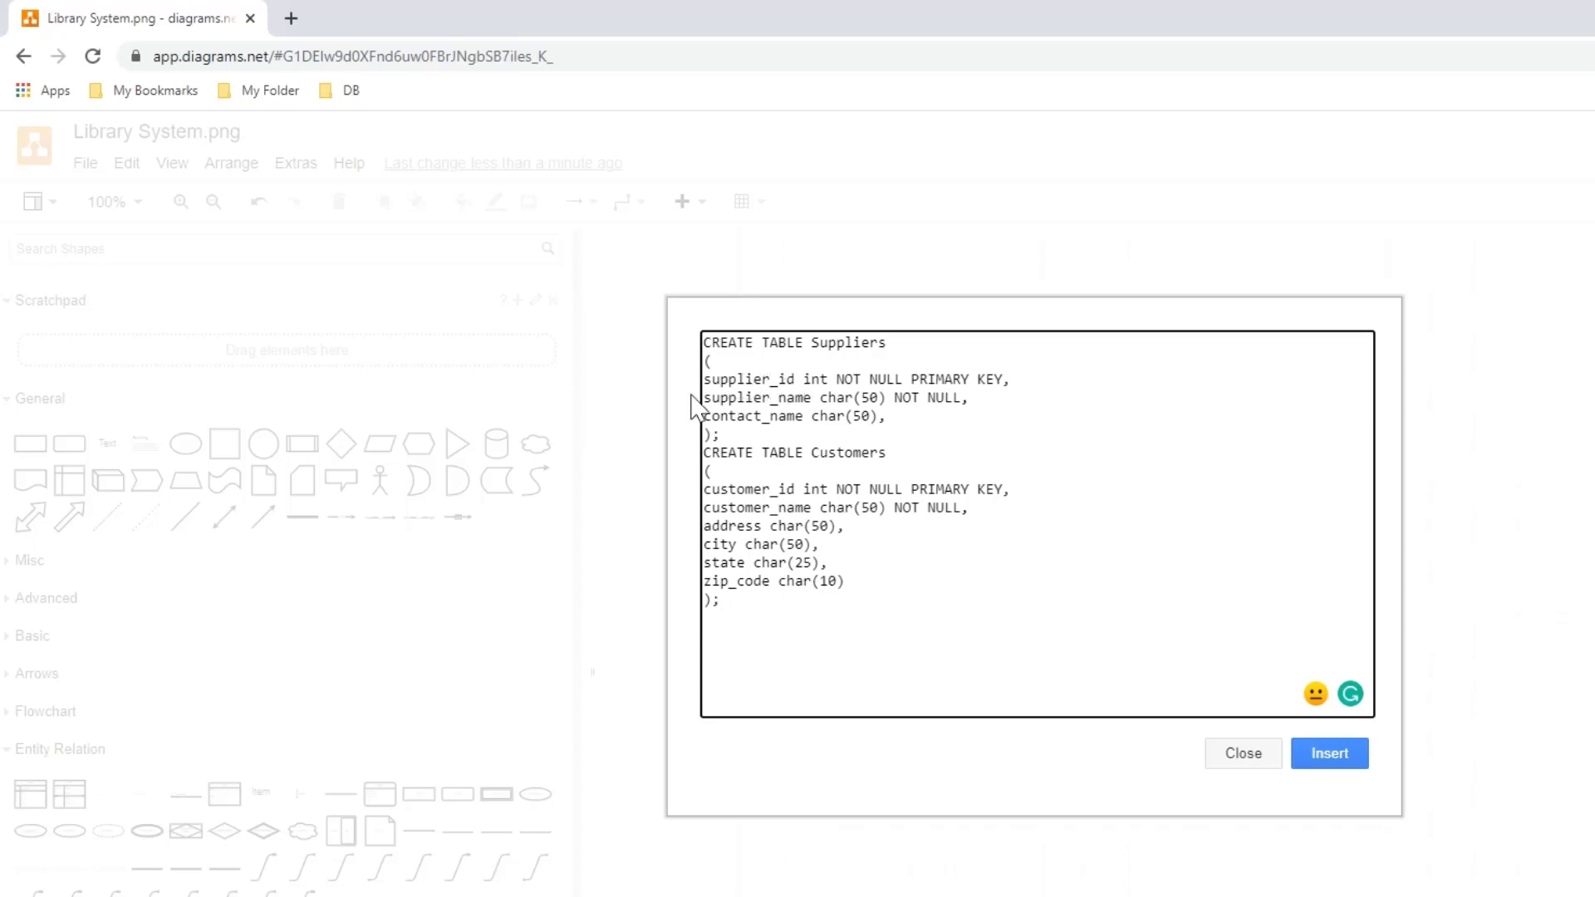
- Change the data type of supplier_name and contact_name in the Suppliers table code to Nvarchar
{"action": "double_click", "coordinate": [829, 400]}
{"action": "type", "text": "Nvarcha"}
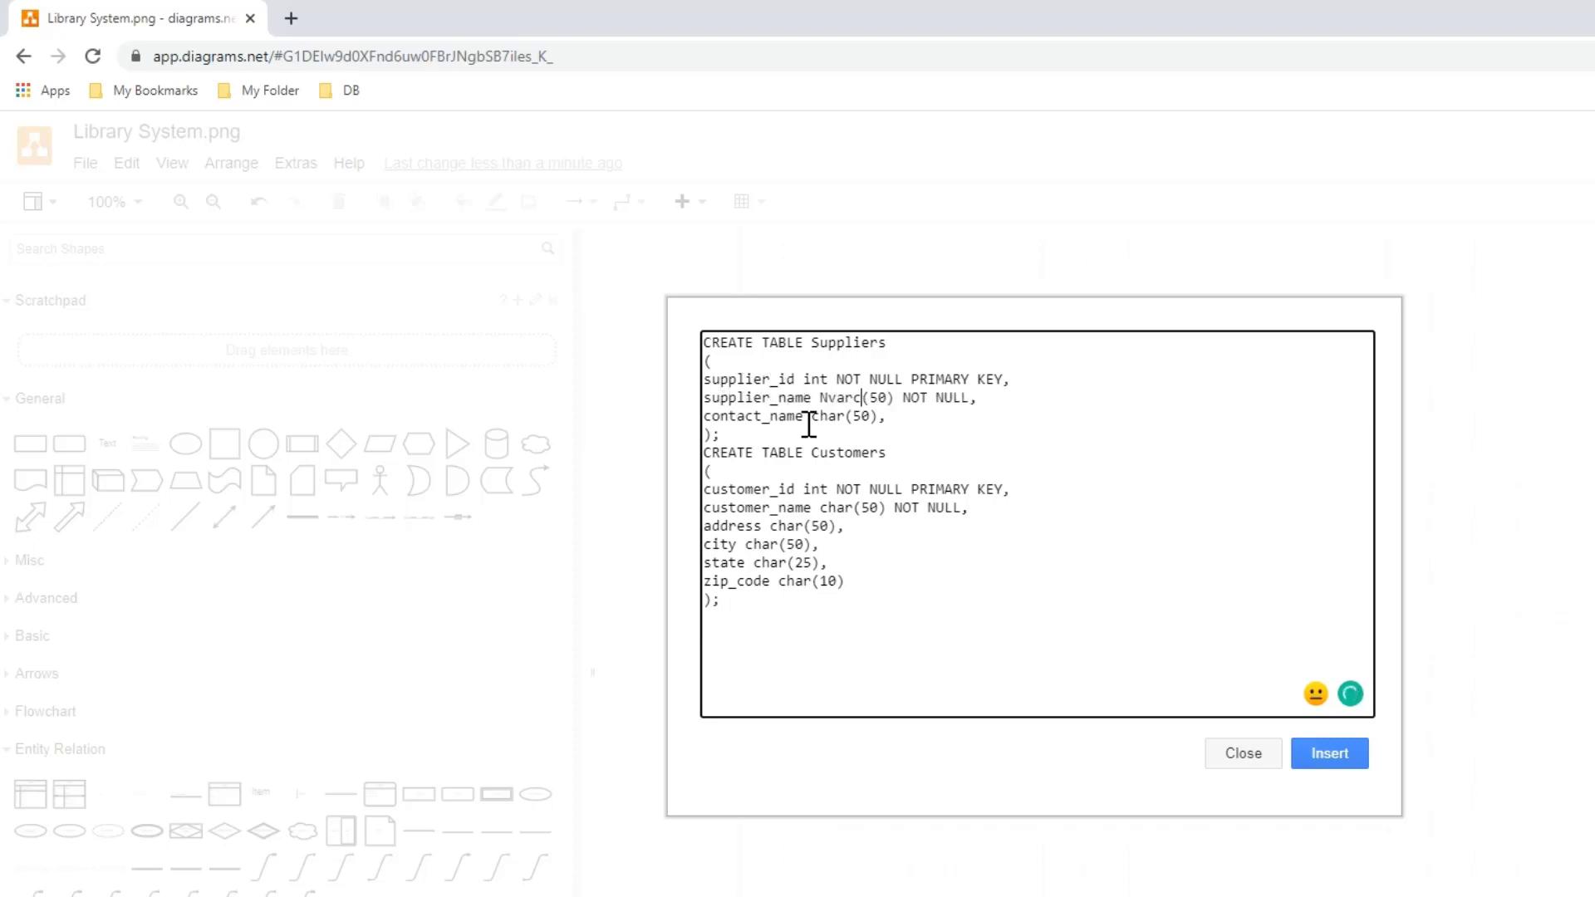
{"action": "type", "text": "r"}
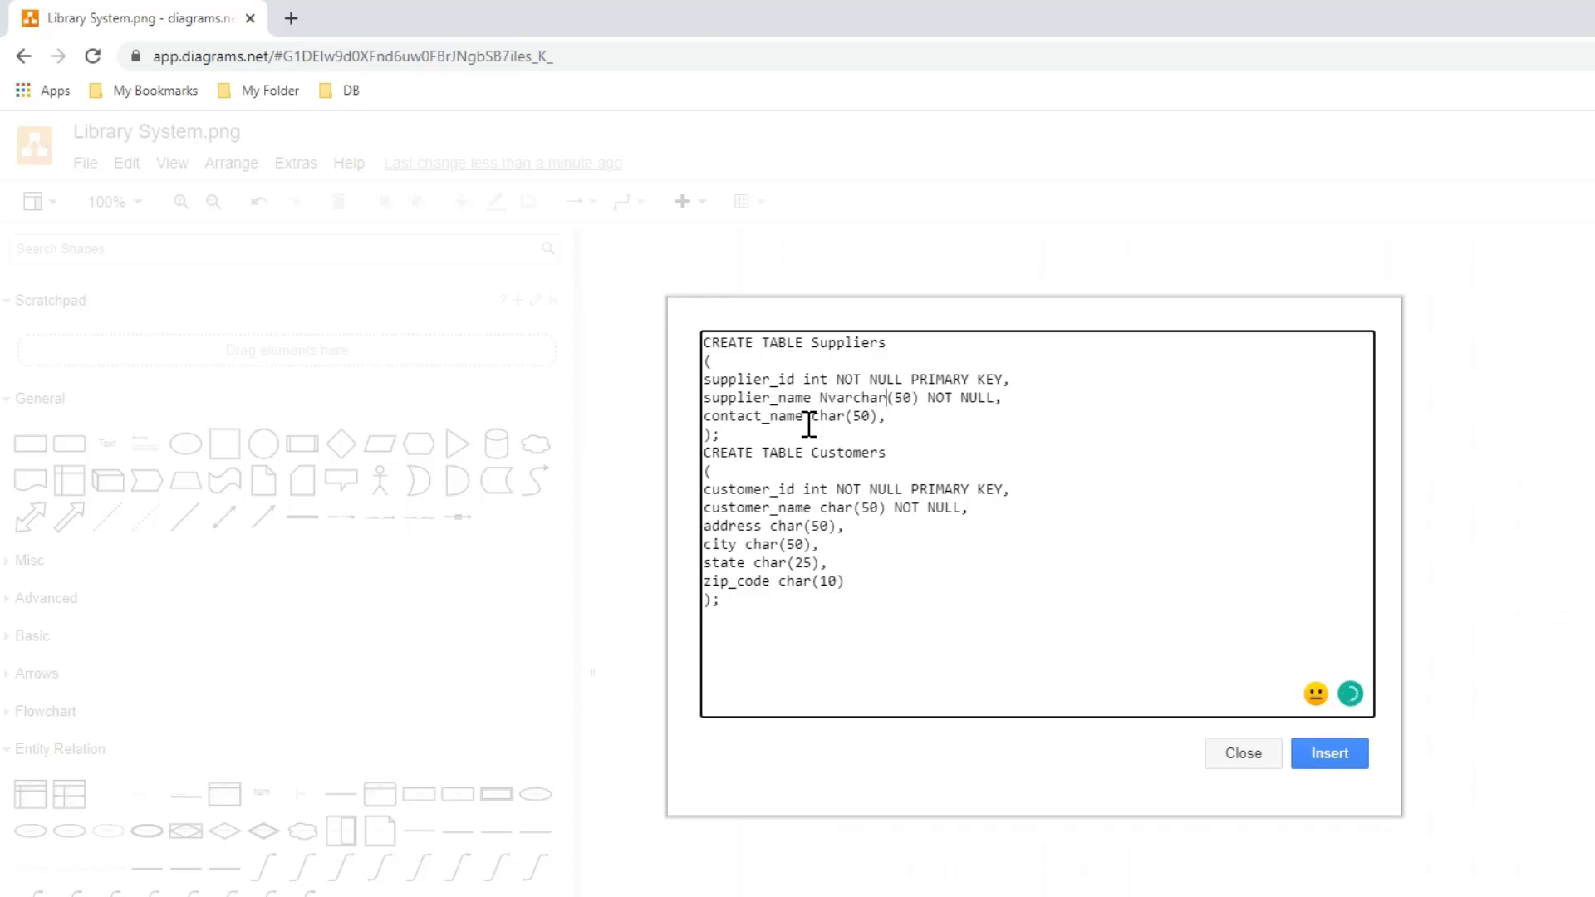
{"action": "double_click", "coordinate": [848, 400]}
{"action": "key", "text": "ctrl+c"}
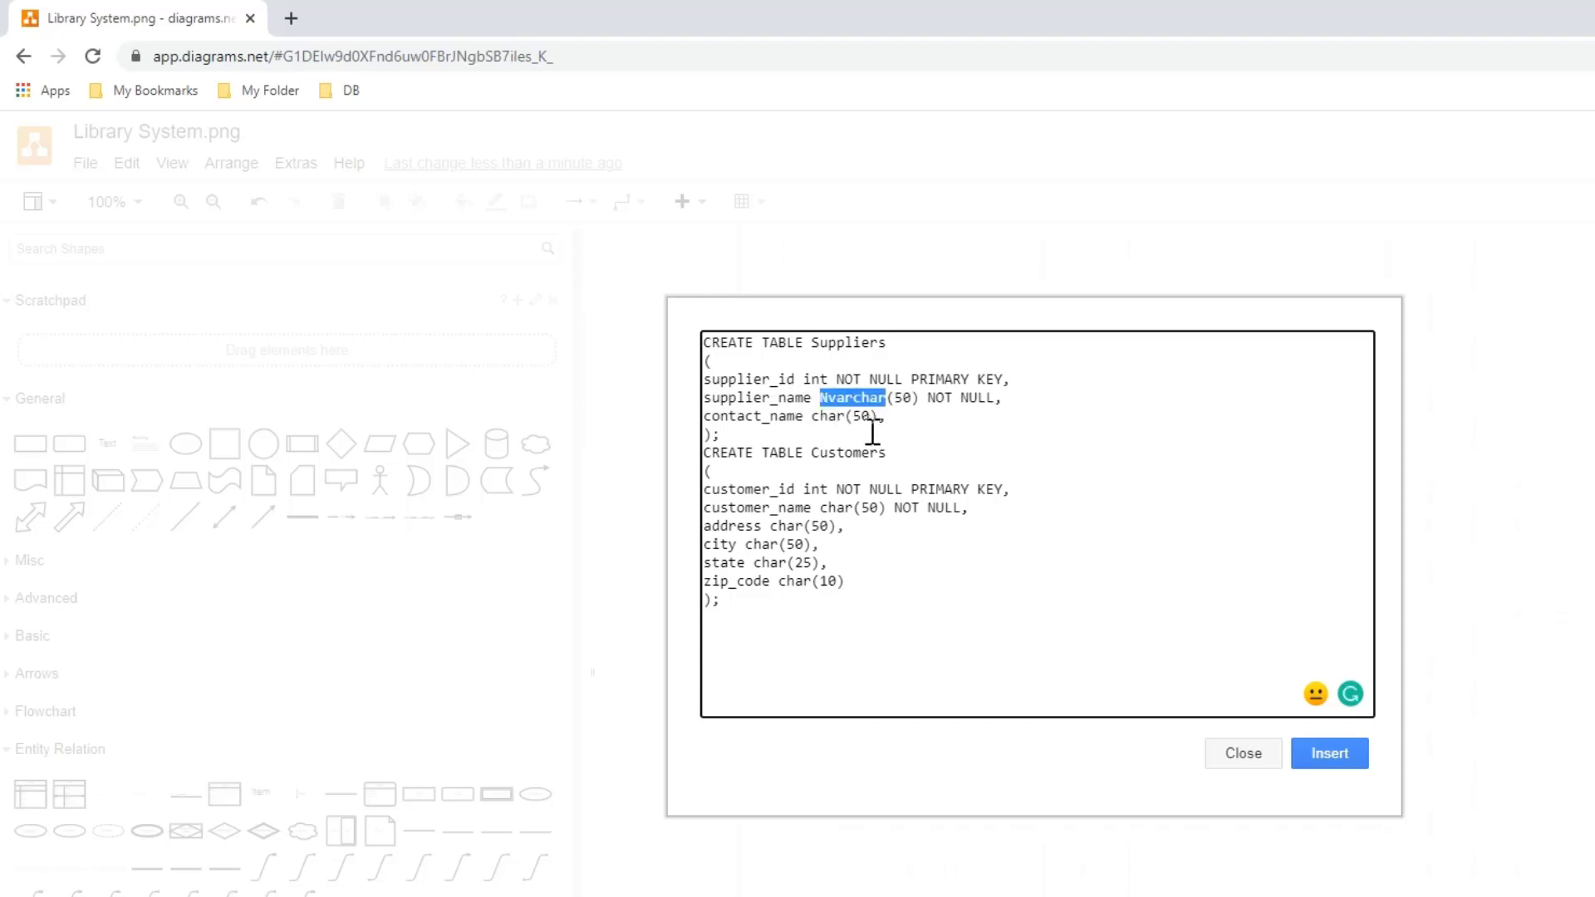
{"action": "double_click", "coordinate": [829, 416]}
{"action": "key", "text": "ctrl+v"}
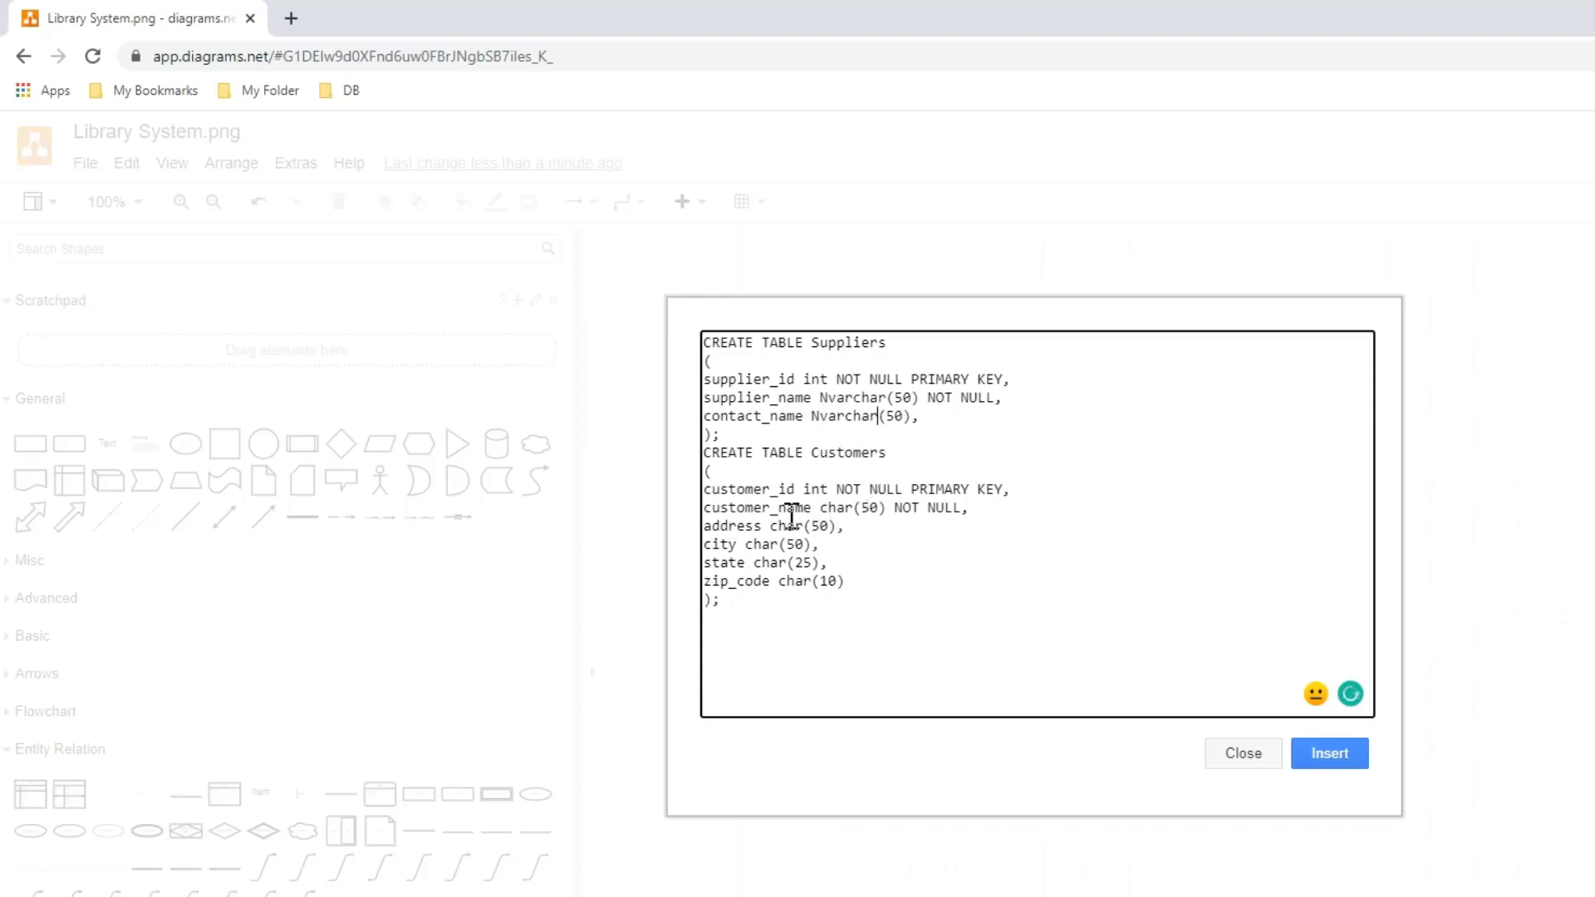
- Change the data type of customer_name, address, city, state and zip_code in the Customers table code to Nvarchar
{"action": "double_click", "coordinate": [832, 507]}
{"action": "key", "text": "ctrl+v"}
{"action": "double_click", "coordinate": [776, 532]}
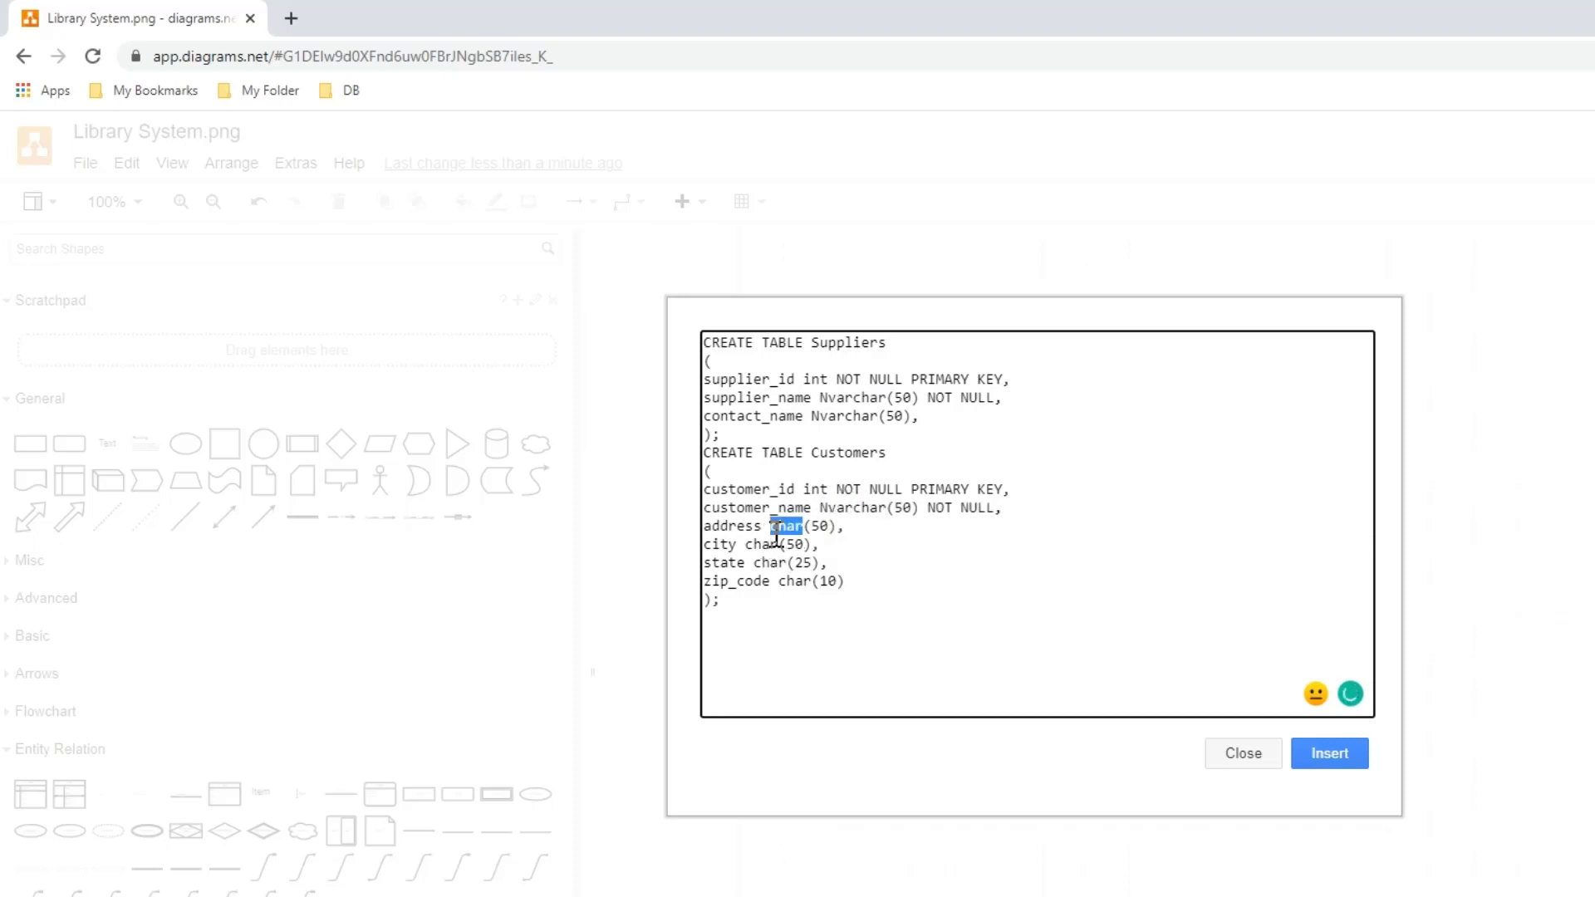
{"action": "key", "text": "ctrl+v"}
{"action": "double_click", "coordinate": [763, 545]}
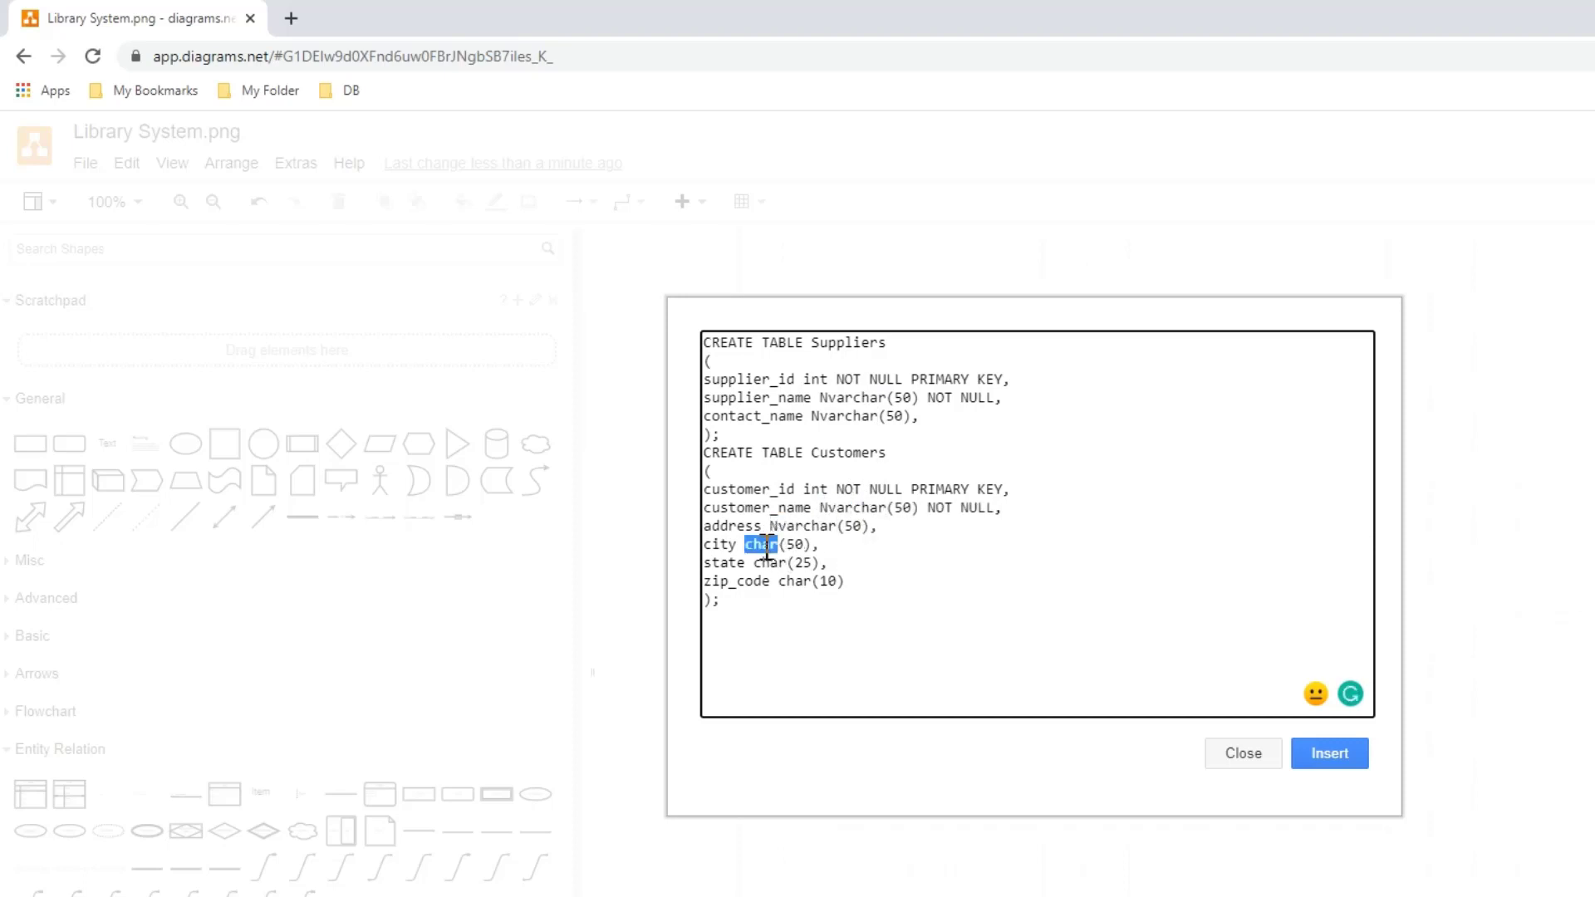
{"action": "key", "text": "ctrl+v"}
{"action": "double_click", "coordinate": [774, 562]}
{"action": "key", "text": "ctrl+v"}
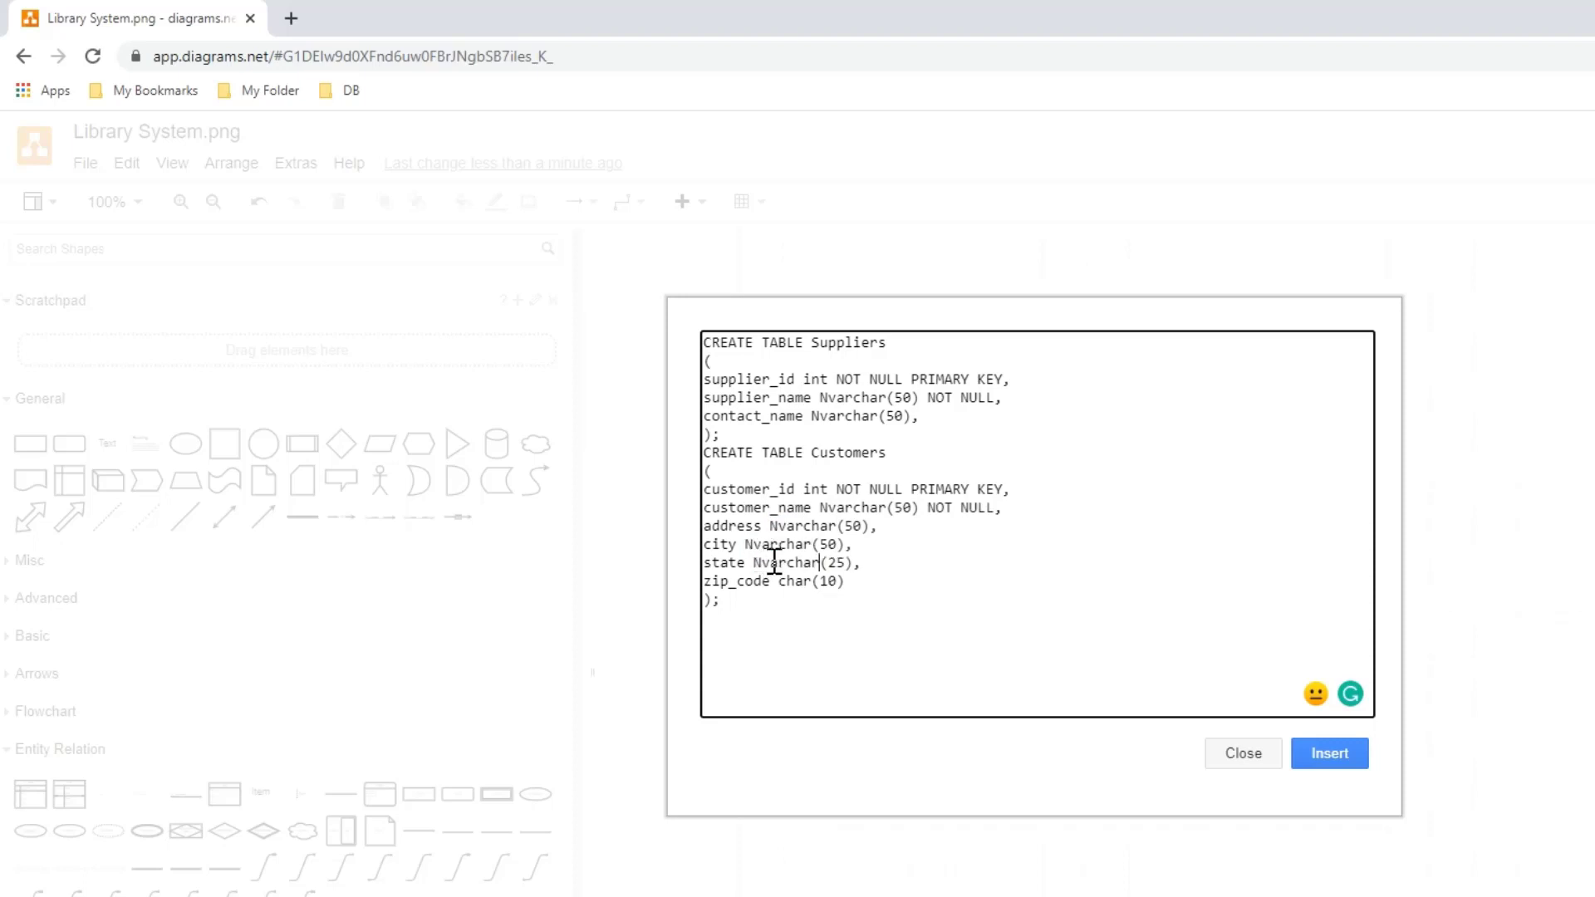
{"action": "double_click", "coordinate": [796, 582]}
{"action": "key", "text": "ctrl+v"}
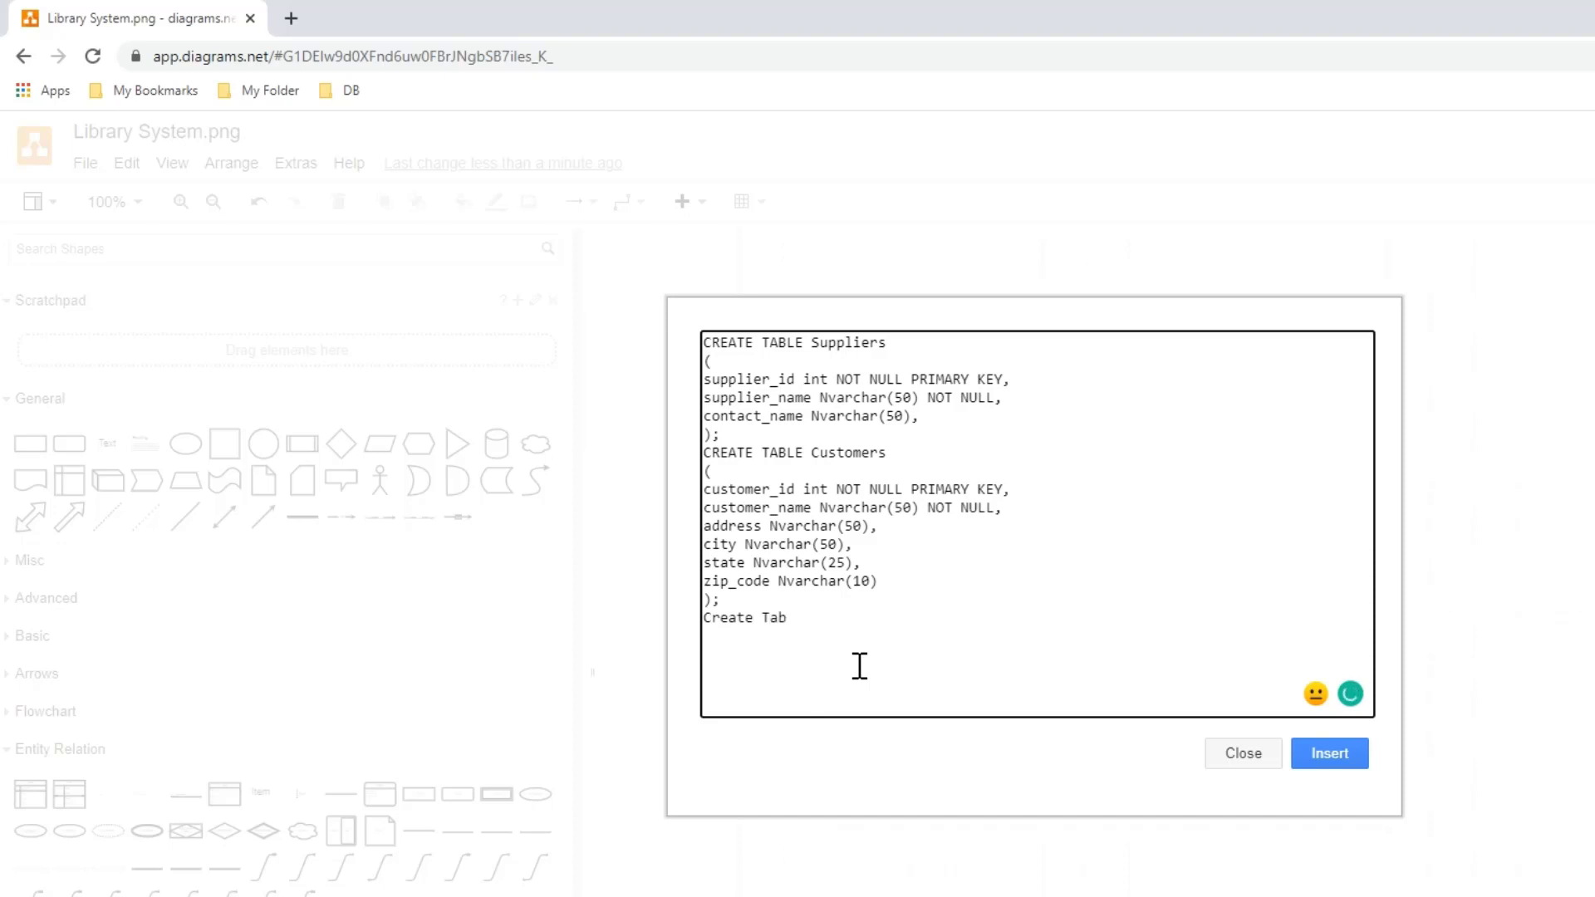
- Write a Create Table statement with parentheses for a table named Fact_Trans below the Customers table code
{"action": "type", "text": "ans"}
{"action": "key", "text": "Return"}
{"action": "type", "text": "("}
{"action": "key", "text": "Return"}
{"action": "key", "text": "Return"}
{"action": "key", "text": "Return"}
{"action": "key", "text": "Return"}
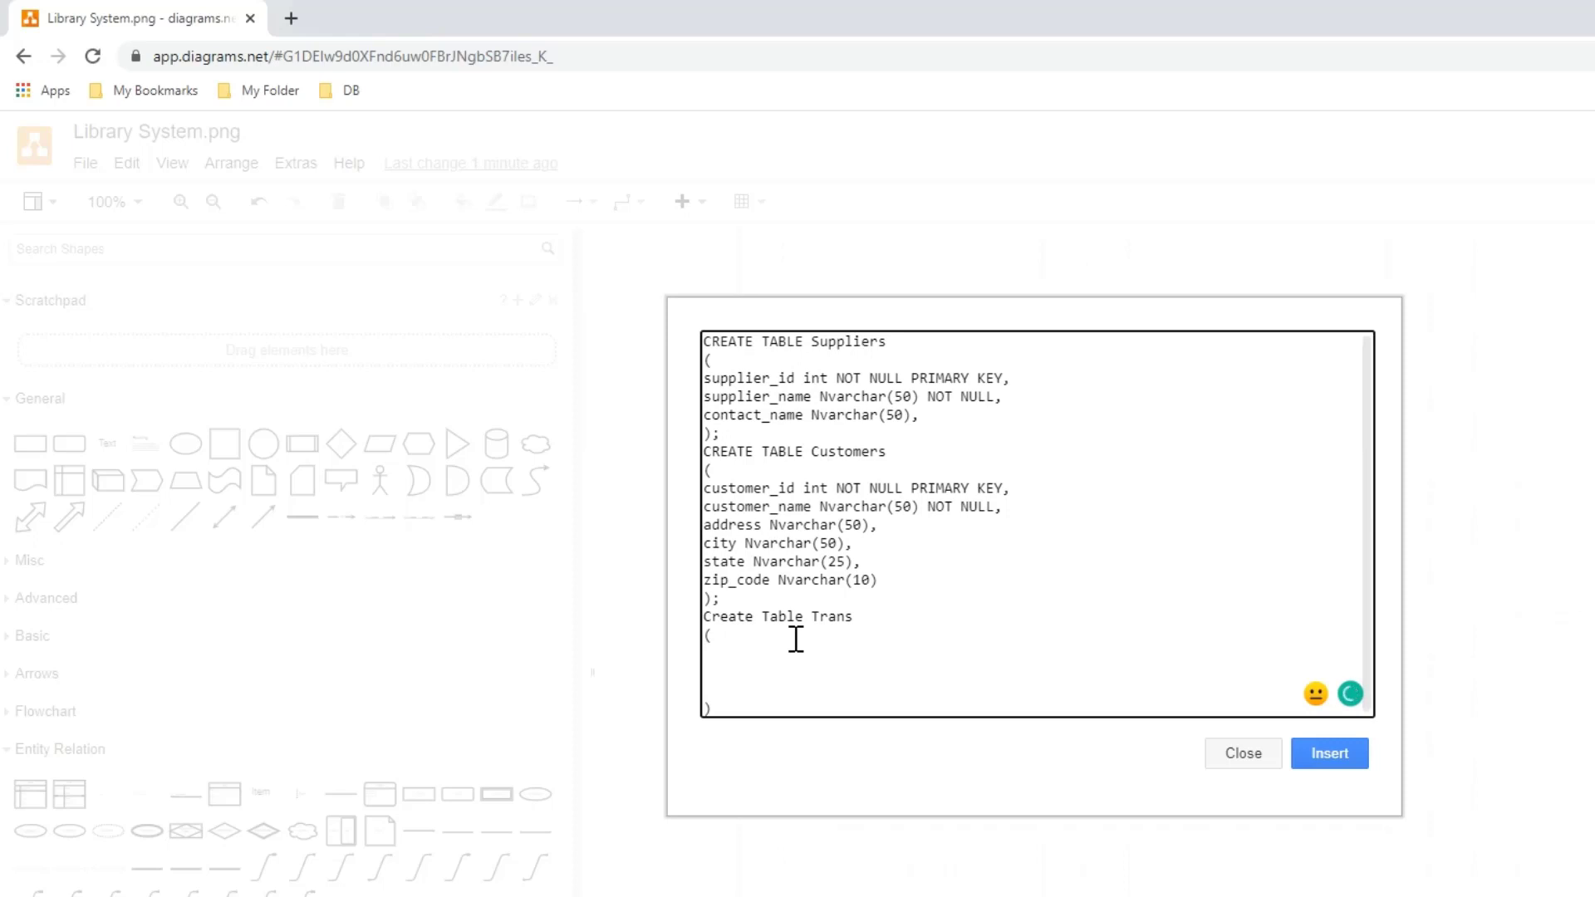
{"action": "type", "text": "TrnasID"}
{"action": "left_click", "coordinate": [813, 616]}
{"action": "type", "text": "Fact"}
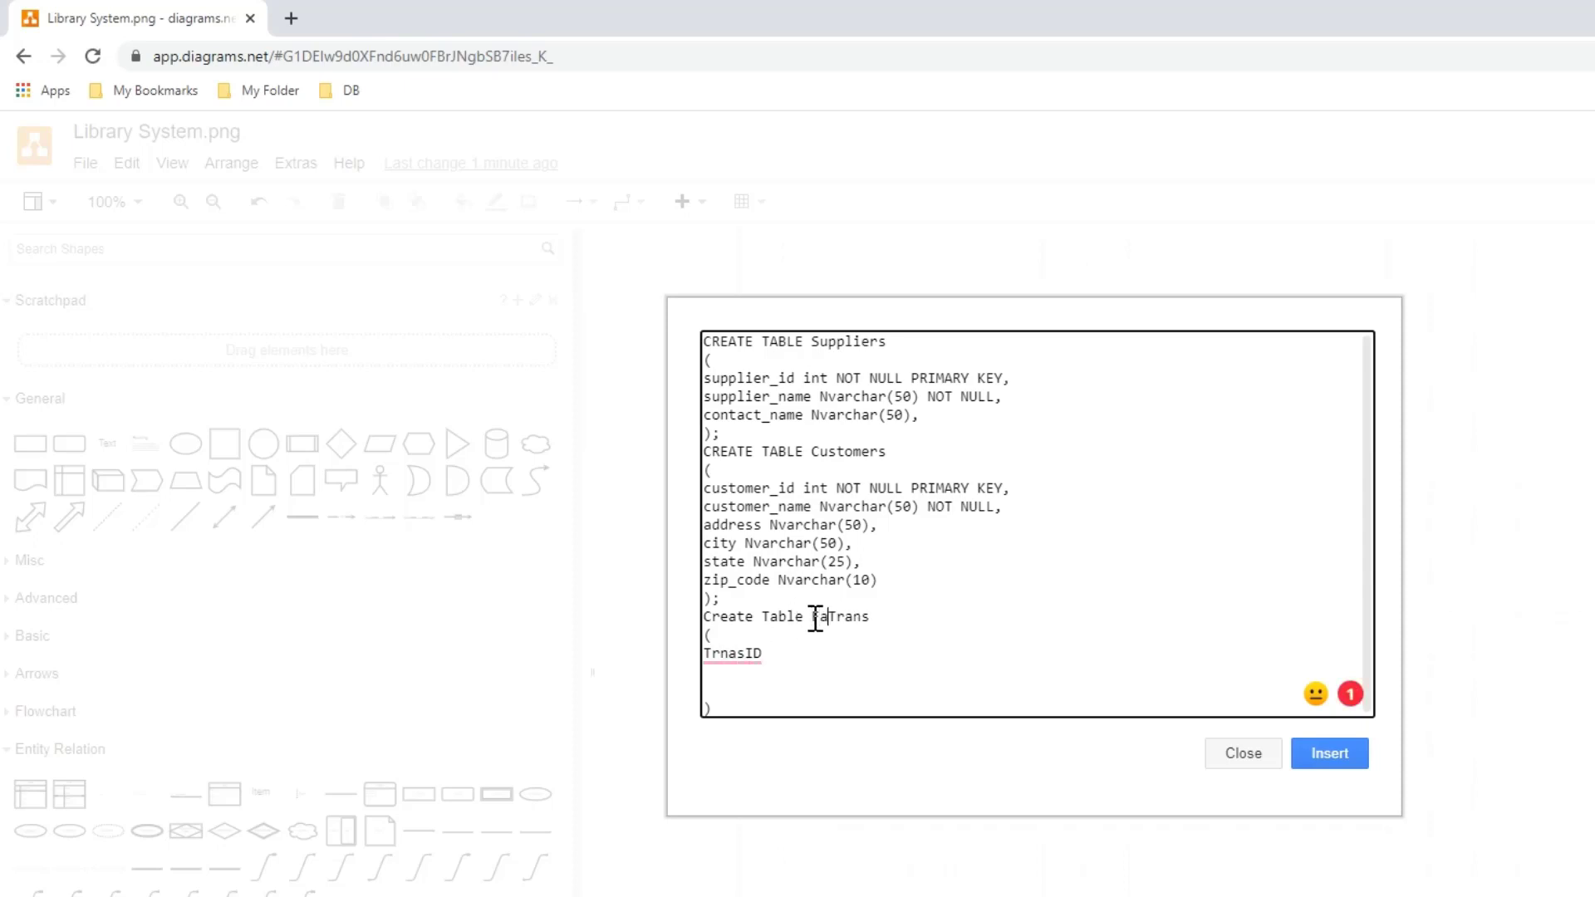
{"action": "type", "text": "_"}
- Define the first column of Fact_Trans as TansID int NOT NULL PRIMARY KEY
{"action": "mouse_move", "coordinate": [737, 653]}
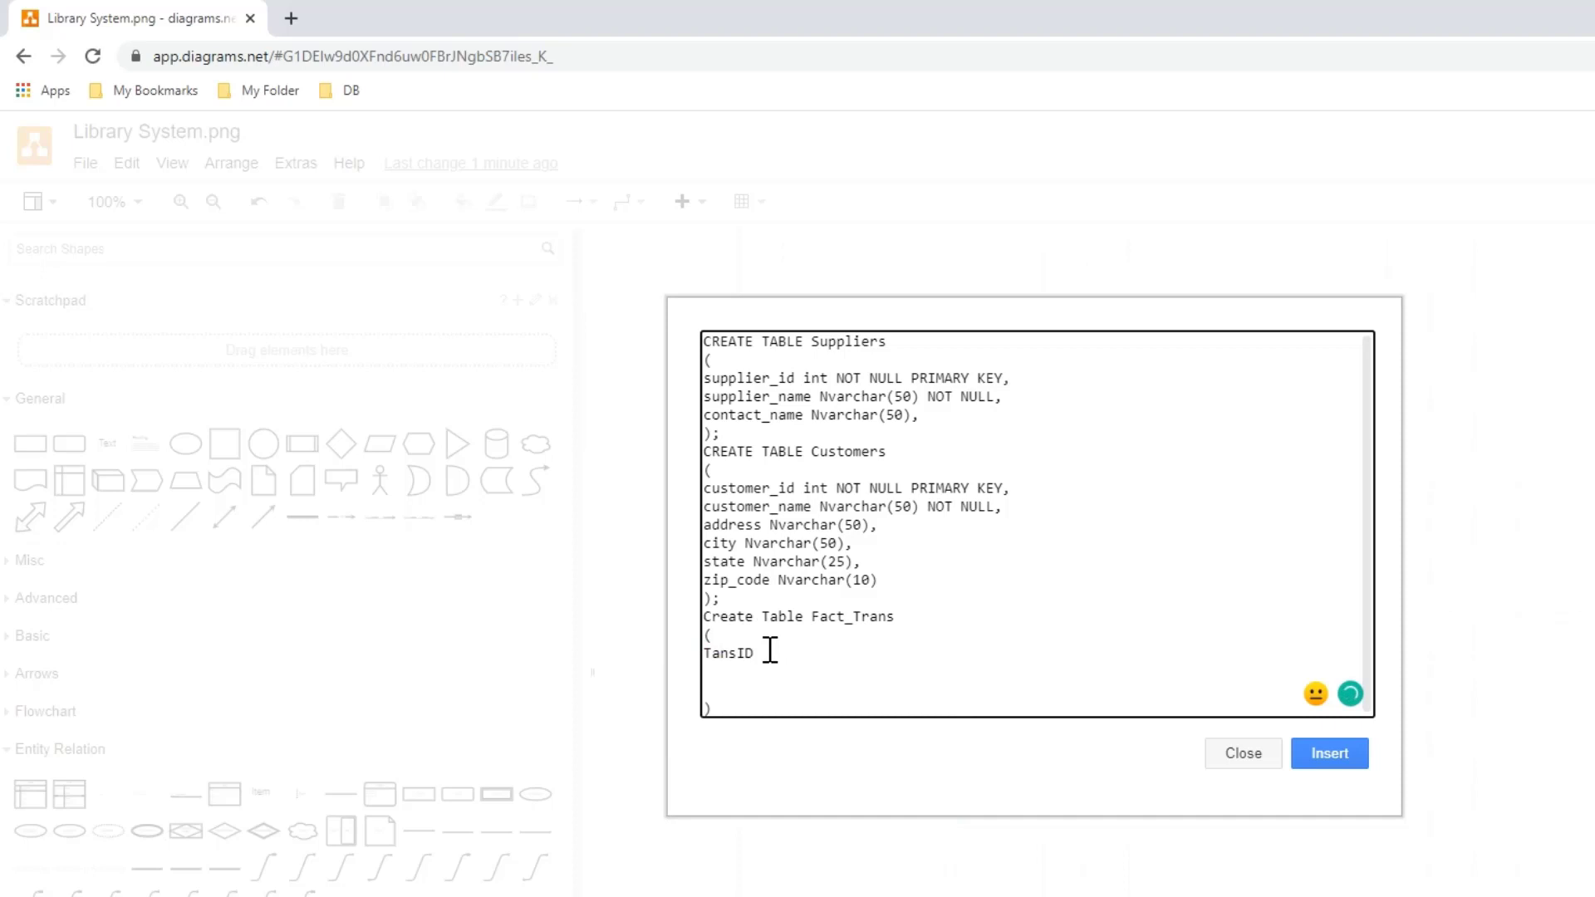
{"action": "type", "text": "in"}
{"action": "type", "text": "t NOTP"}
{"action": "key", "text": "BackSpace"}
{"action": "type", "text": "NULL"}
{"action": "key", "text": "BackSpace"}
{"action": "key", "text": "BackSpace"}
{"action": "type", "text": "LL PRIMARY KEY,"}
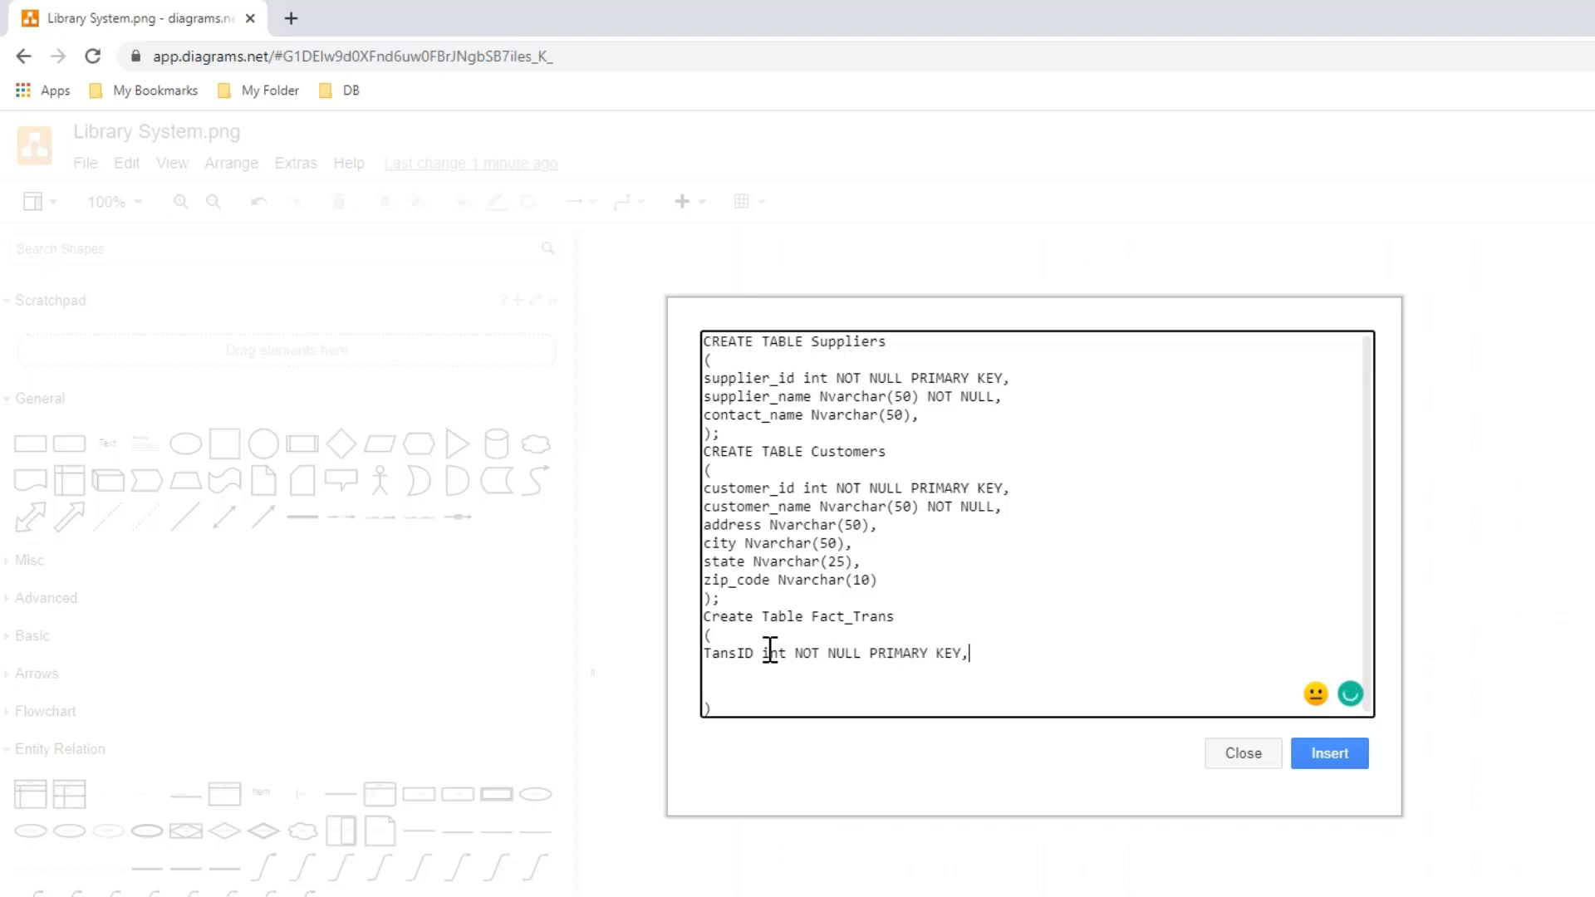
- Add the columns Quantiy int and Amount int to the Fact_Trans code
{"action": "key", "text": "Return"}
{"action": "type", "text": "Quantiy int"}
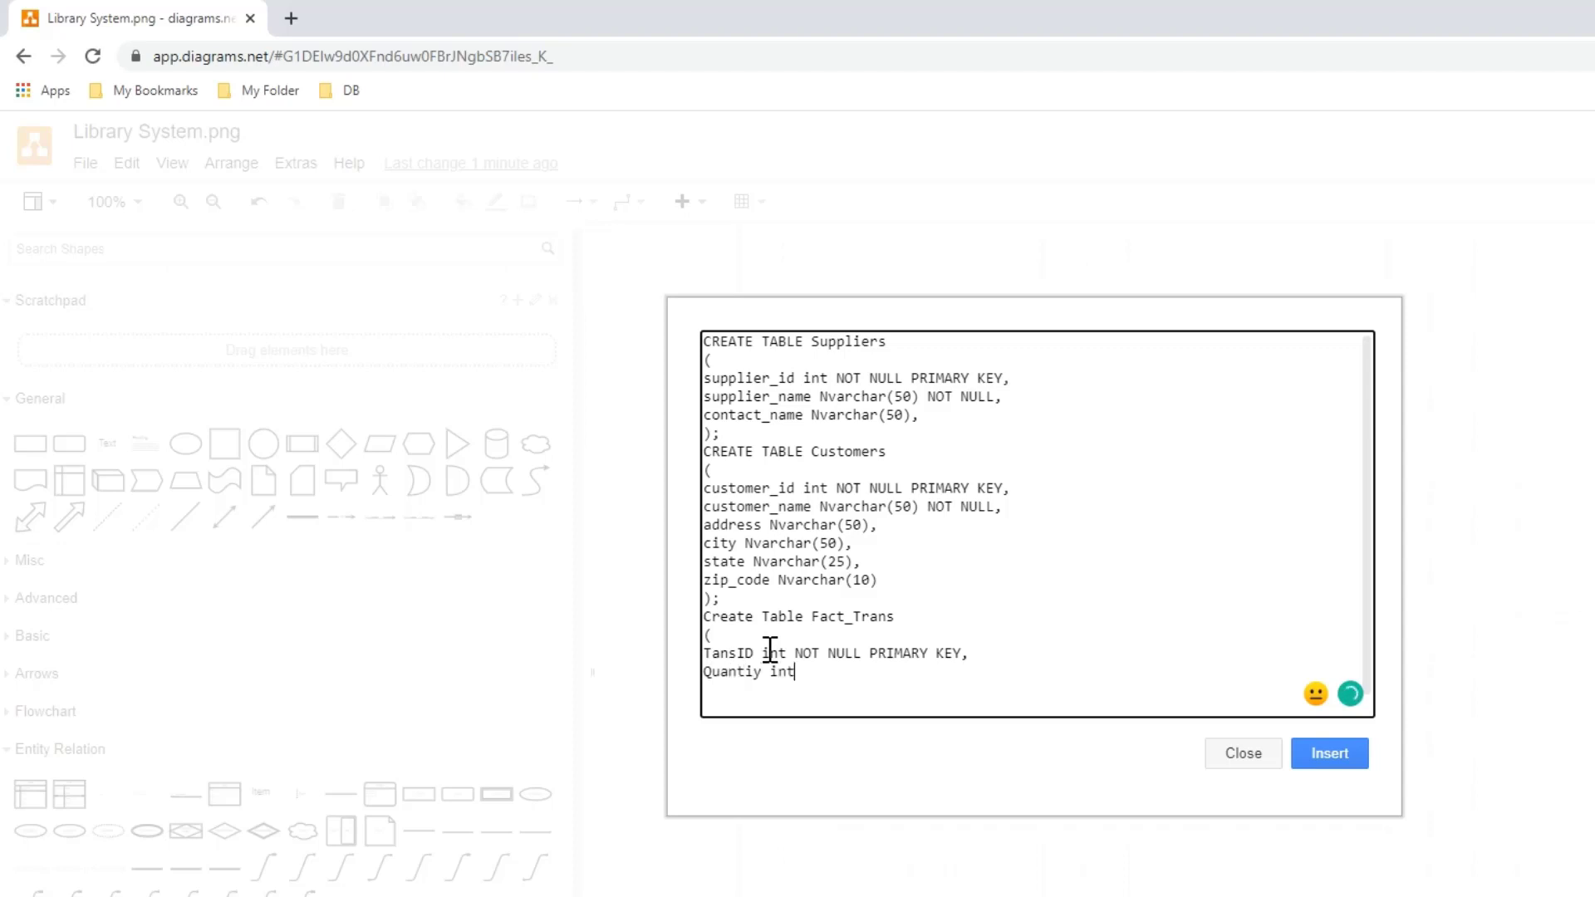
{"action": "type", "text": ","}
{"action": "key", "text": "Return"}
{"action": "type", "text": "Amount i"}
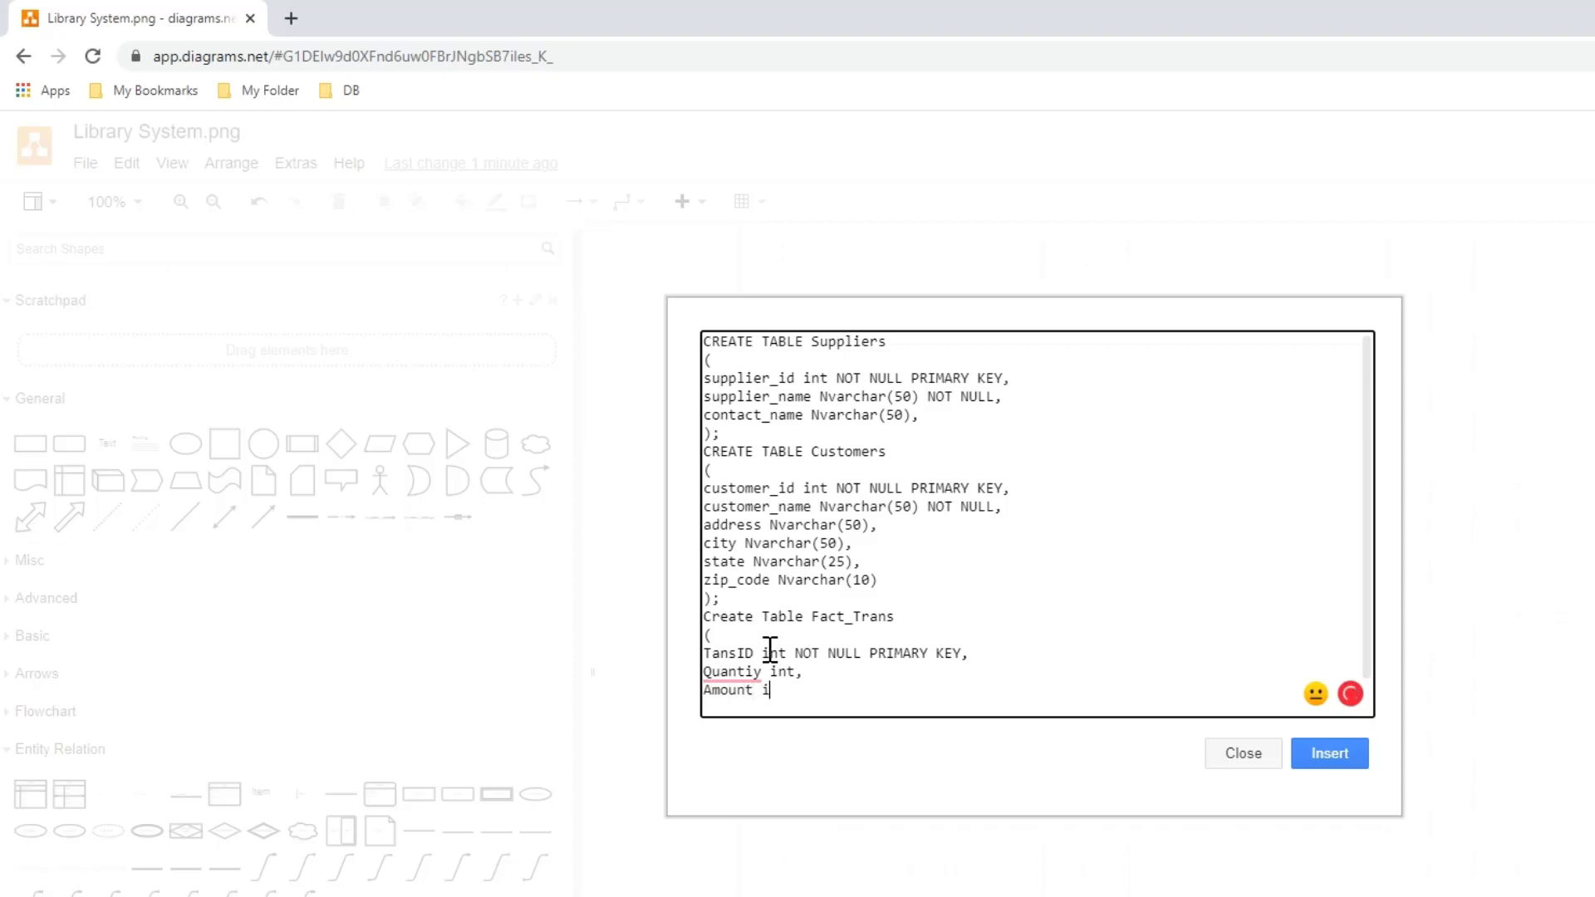
{"action": "type", "text": "nt,"}
{"action": "key", "text": "Return"}
- Add the columns Supplier_id int and Customer_id int to Fact_Trans and correct the spelling of the Quantity column
{"action": "type", "text": "Supplier_id"}
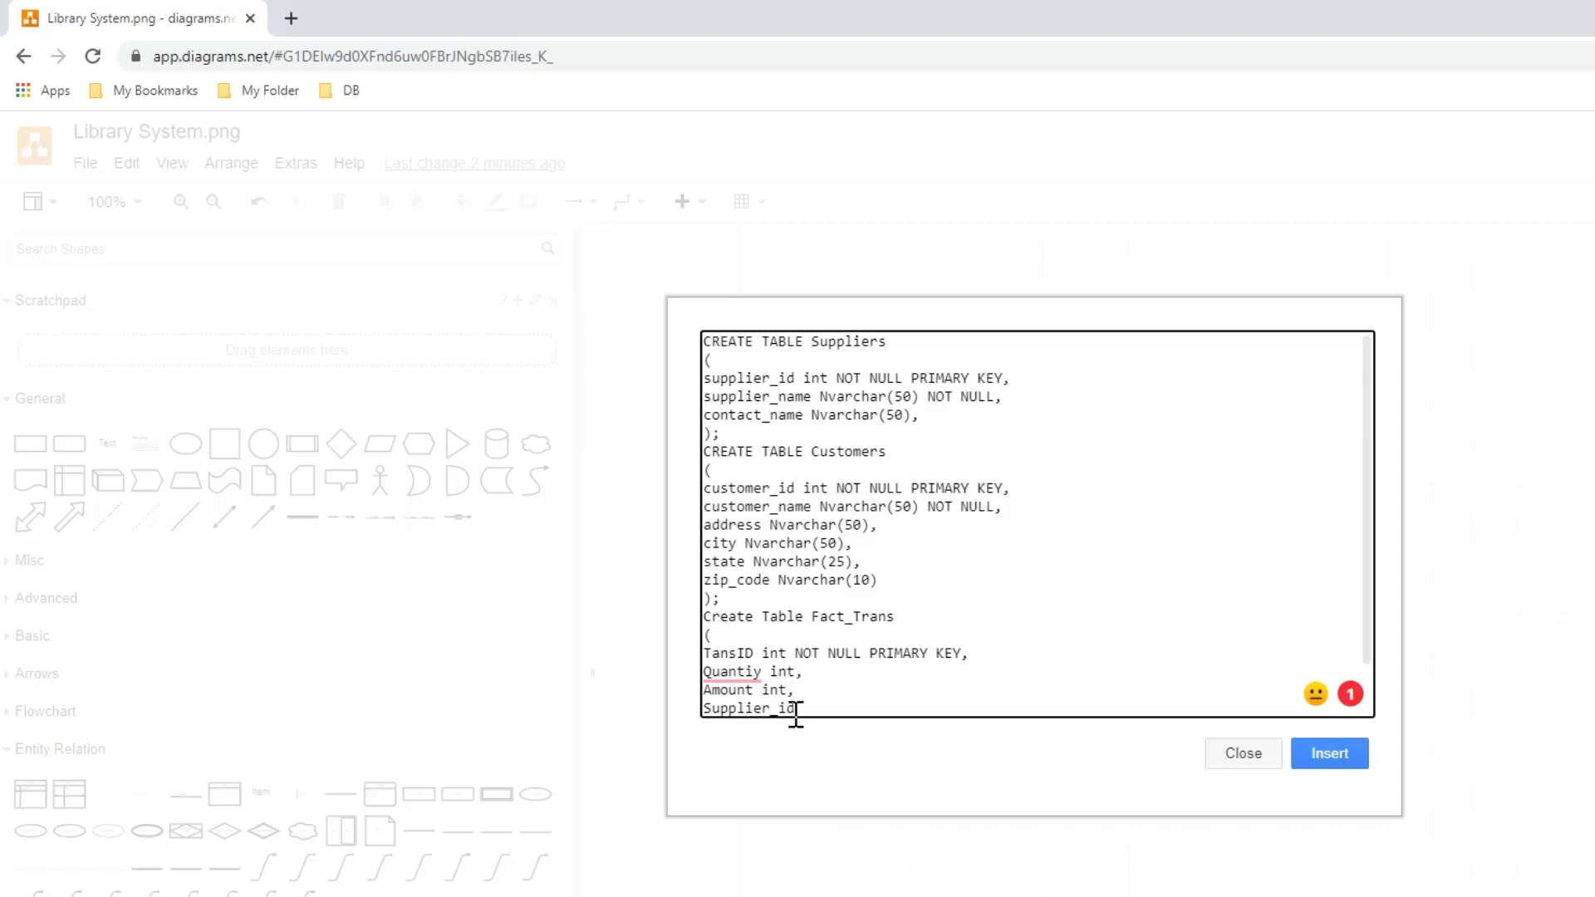
{"action": "type", "text": "int"}
{"action": "scroll", "coordinate": [925, 606], "scroll_direction": "down", "scroll_amount": 1}
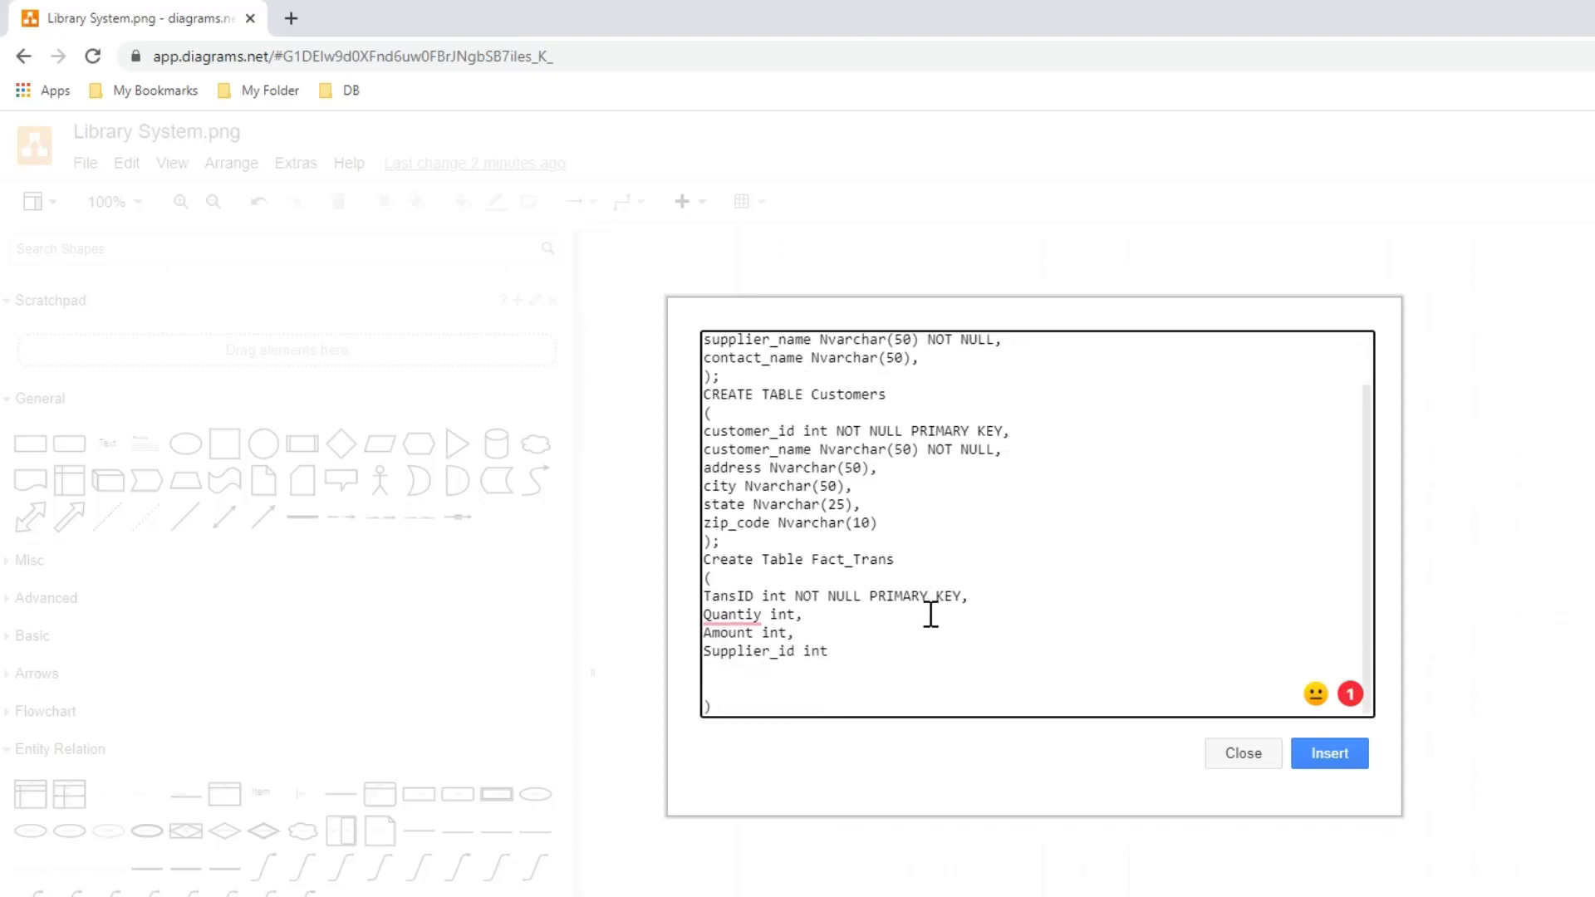
{"action": "key", "text": "Return"}
{"action": "key", "text": "Delete"}
{"action": "type", "text": "Customer_id int"}
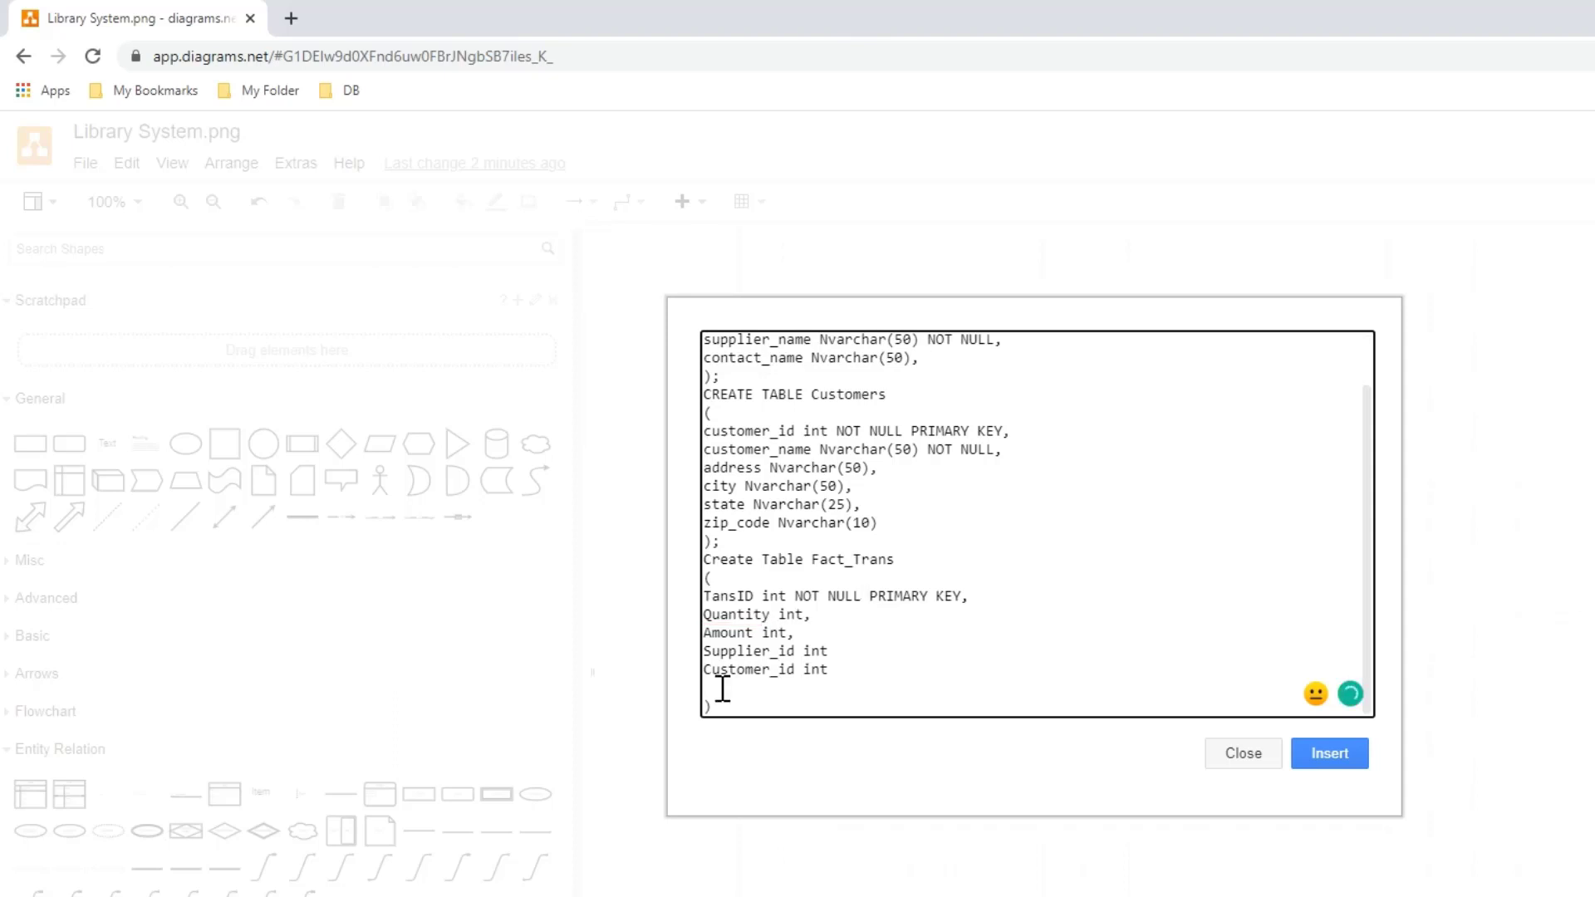
- Add the columns InvoiceNo Nvarchar (20) and LoadDate datetime to Fact_Trans and separate all column definitions with commas
{"action": "type", "text": "InvoiceNo Nvarchar (20),"}
{"action": "key", "text": "Return"}
{"action": "type", "text": "Lo"}
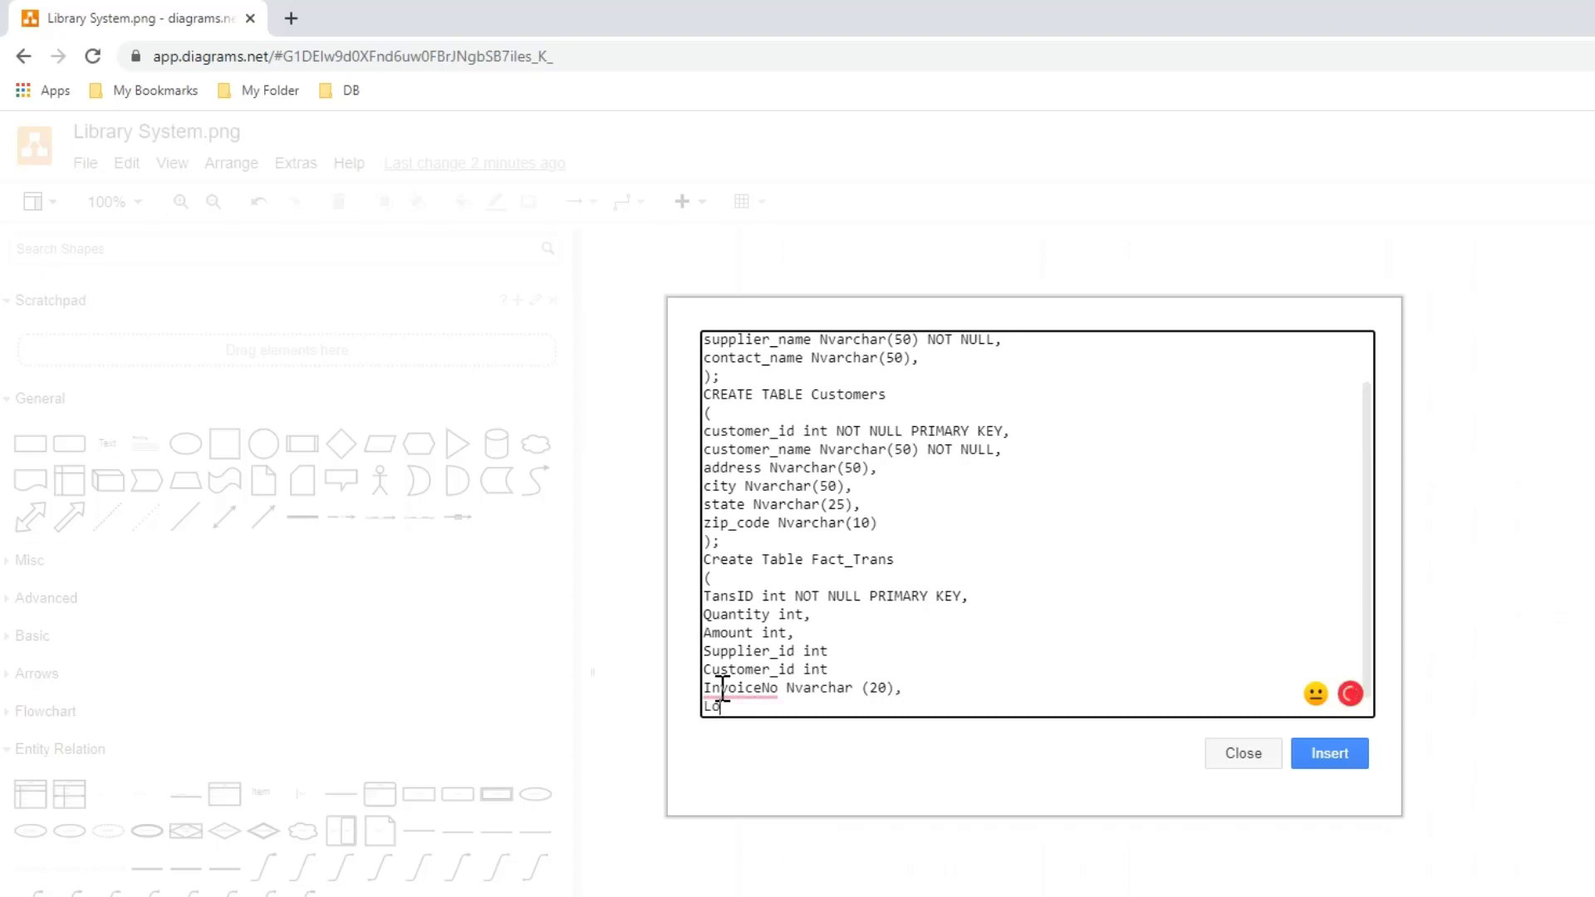
{"action": "type", "text": "adDate datetime"}
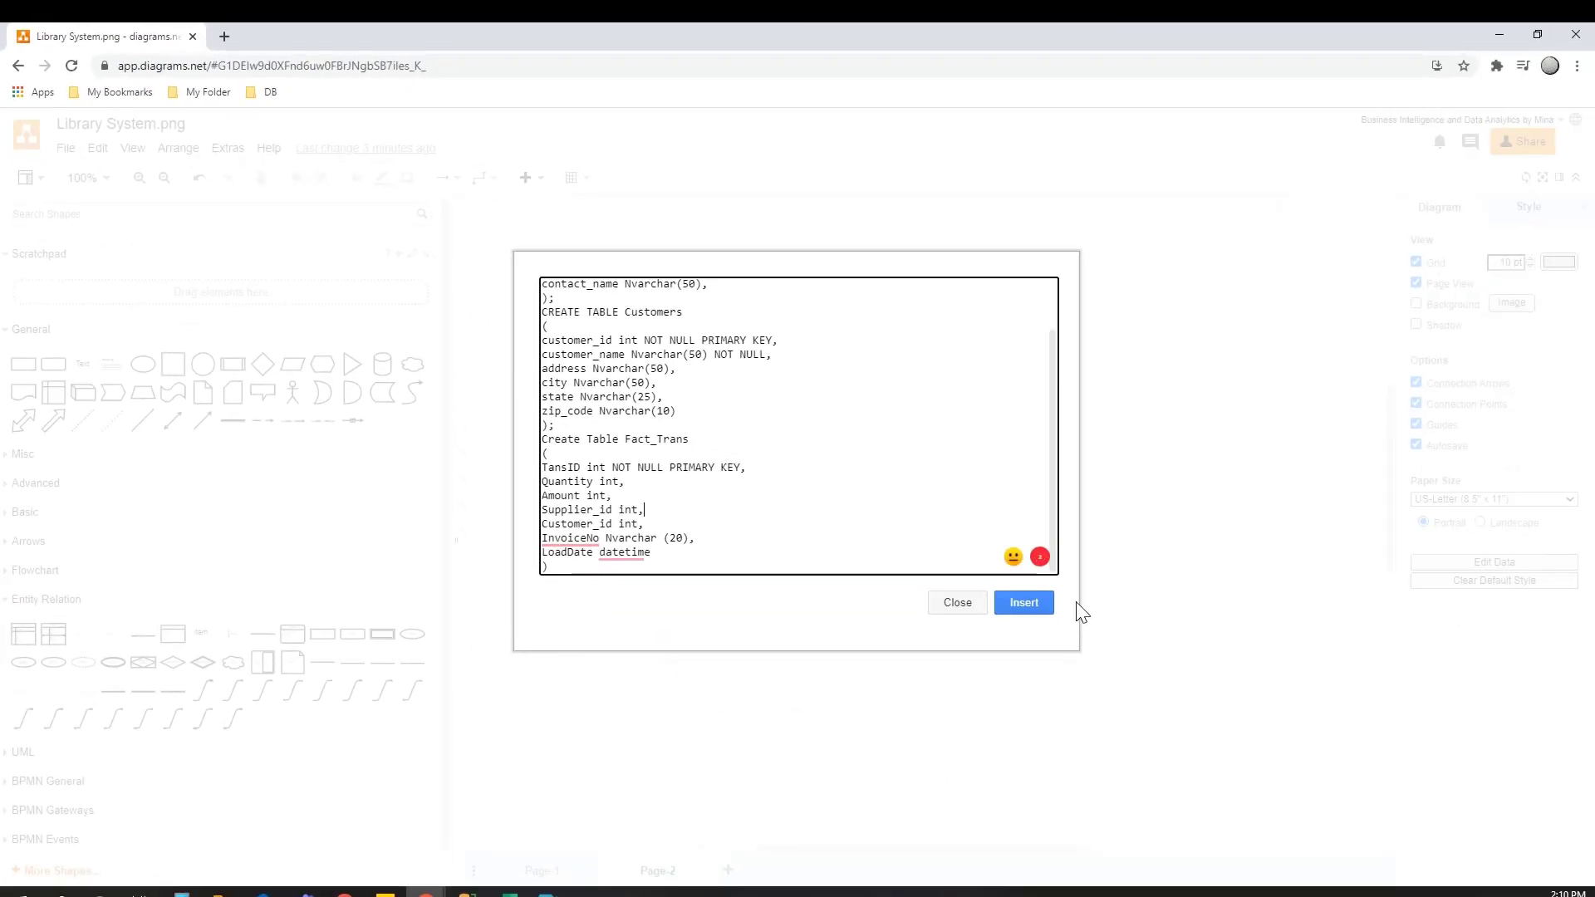
- Insert the tables from the SQL code into Page-2 and move them together toward the upper part of the page
{"action": "left_click", "coordinate": [1018, 604]}
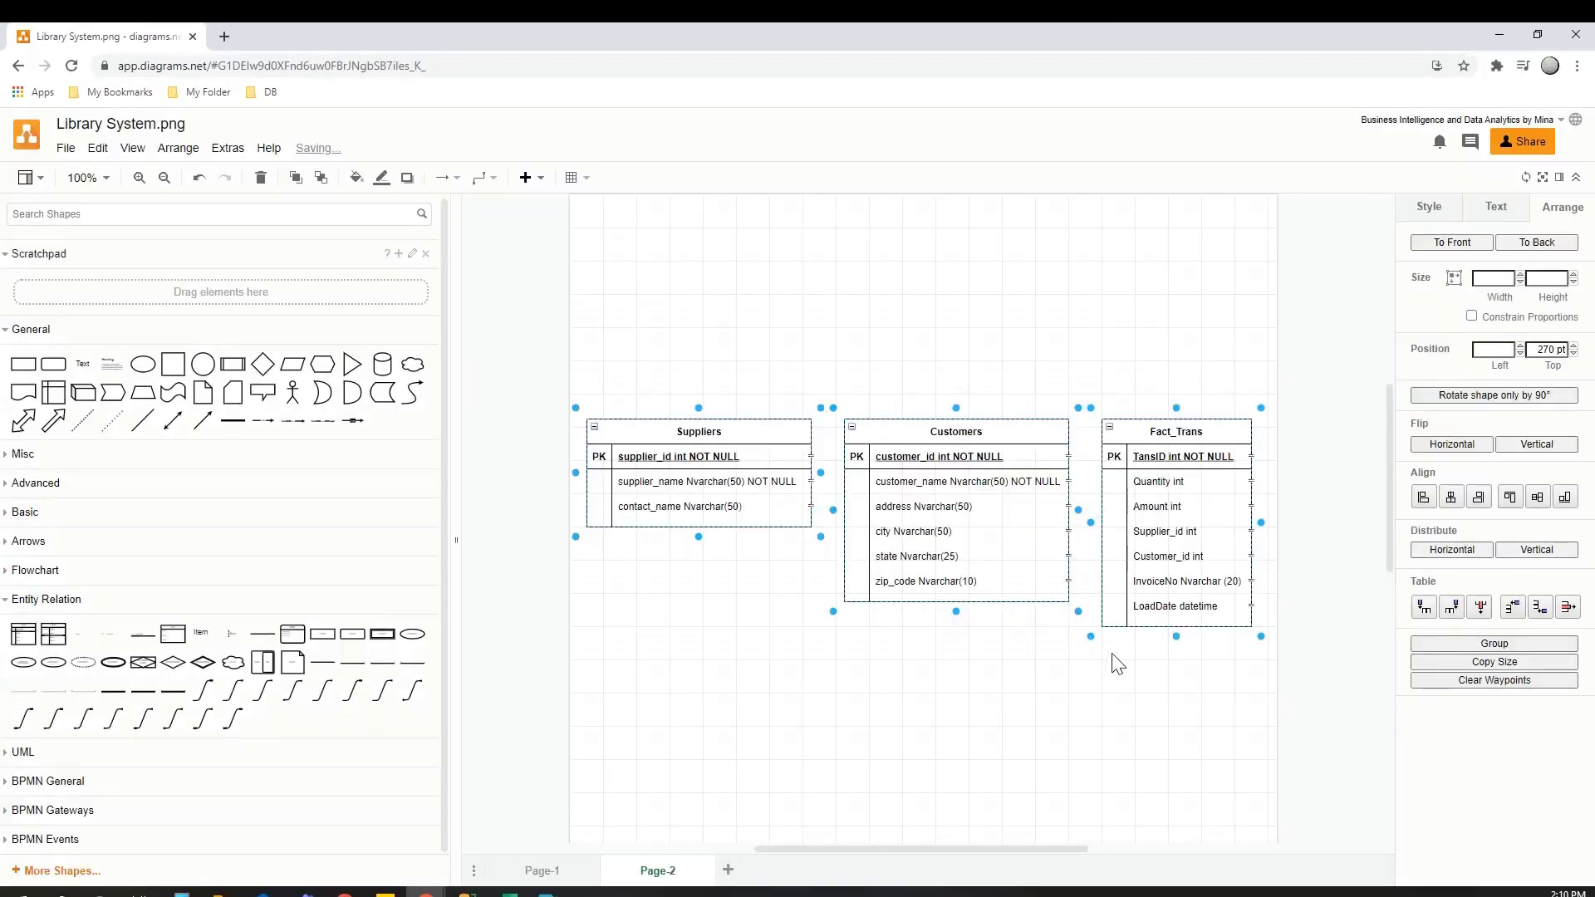
{"action": "left_click_drag", "start_coordinate": [995, 443], "coordinate": [1033, 320]}
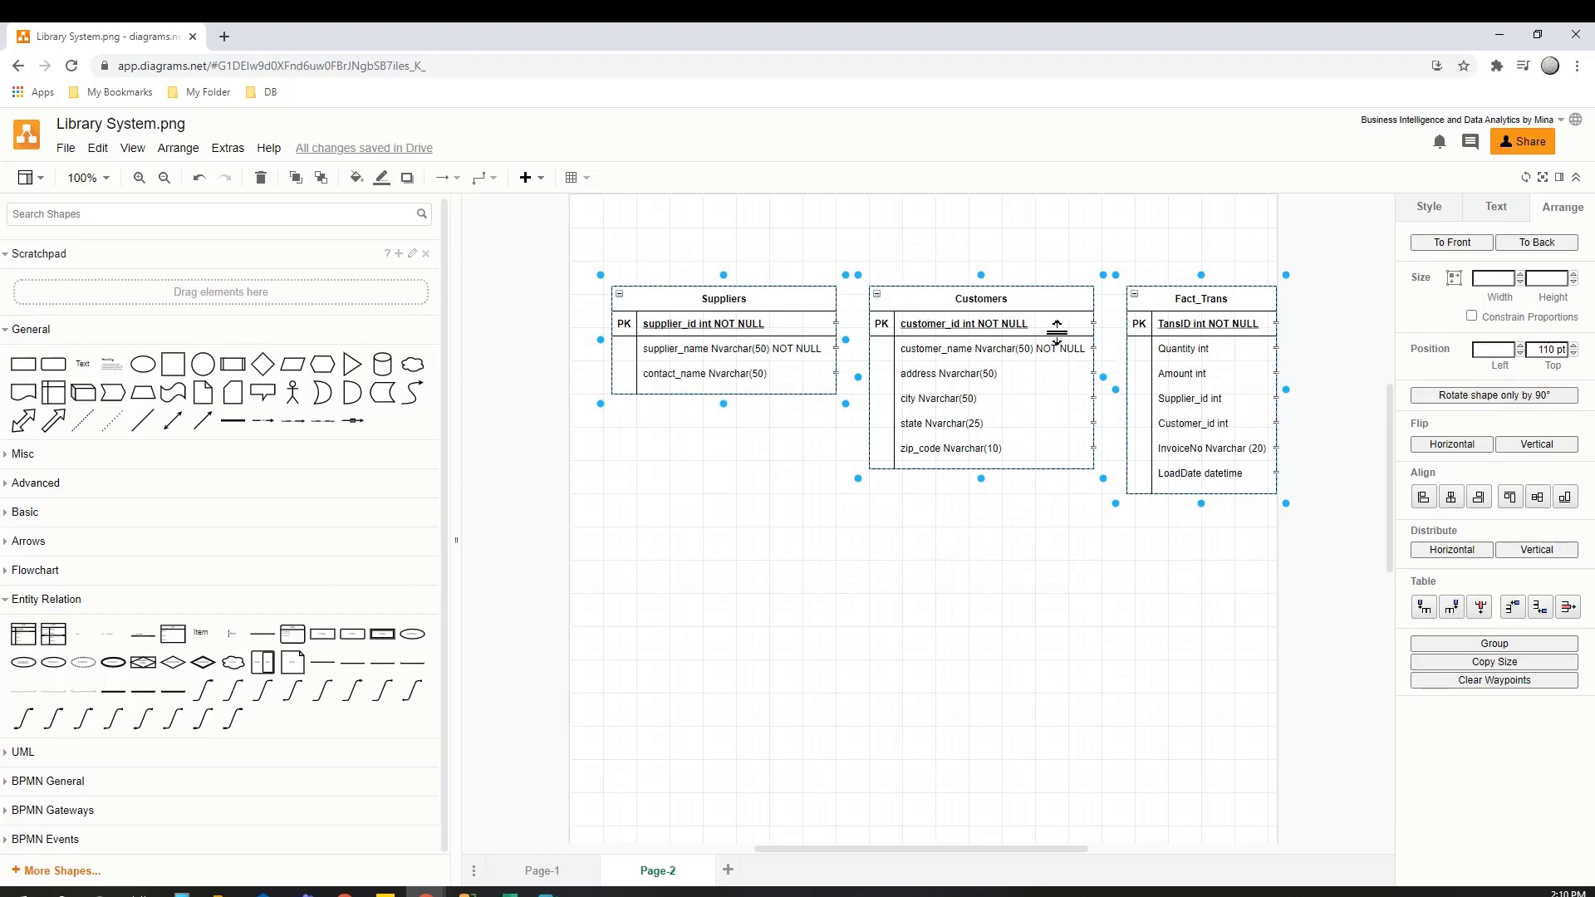
{"action": "left_click", "coordinate": [957, 559]}
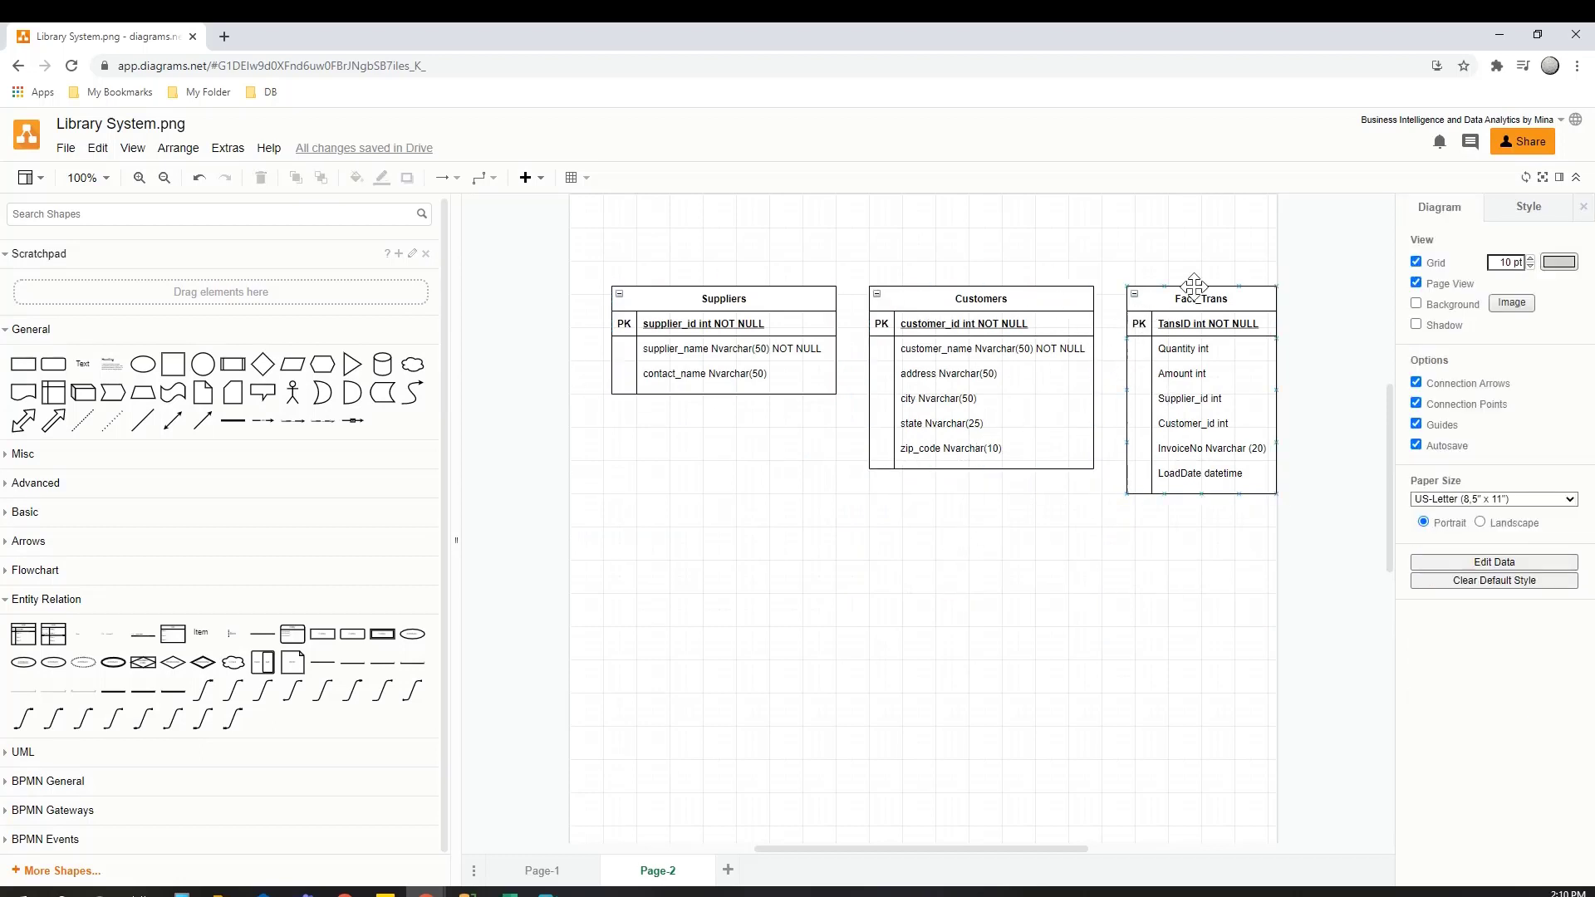
- Move Fact_Trans centrally below the other two tables and shift Customers farther away from Suppliers
{"action": "left_click_drag", "start_coordinate": [1196, 293], "coordinate": [948, 535]}
{"action": "left_click_drag", "start_coordinate": [1039, 297], "coordinate": [1188, 297]}
{"action": "left_click", "coordinate": [843, 623]}
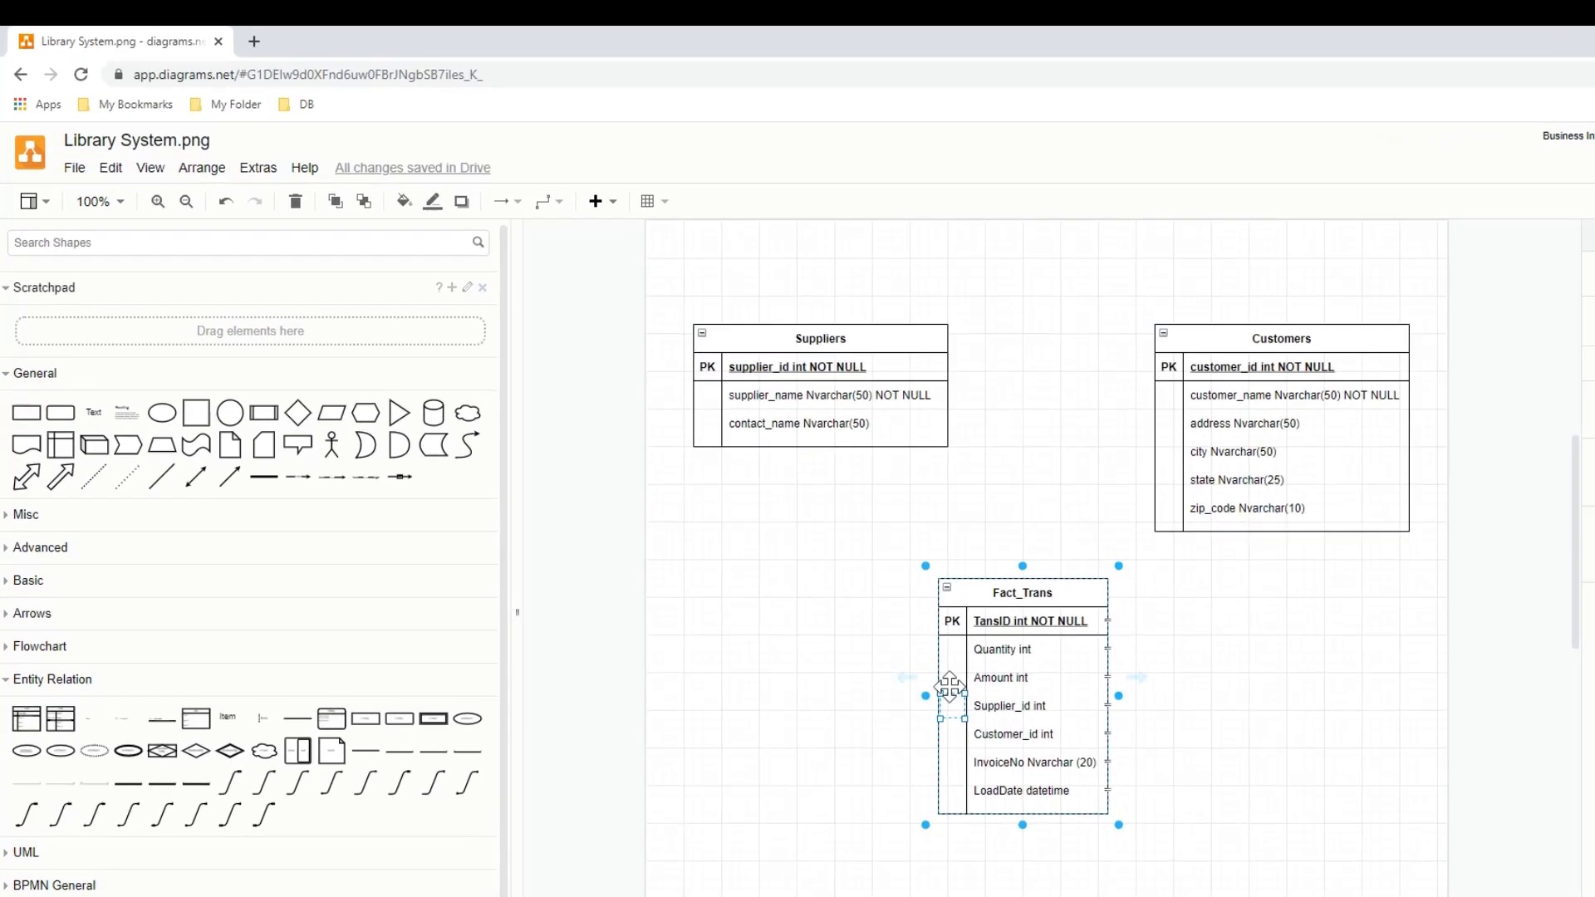
- Mark Supplier_id and Customer_id as FK in the key column of Fact_Trans
{"action": "key", "text": "ctrl+z"}
{"action": "left_click", "coordinate": [954, 733]}
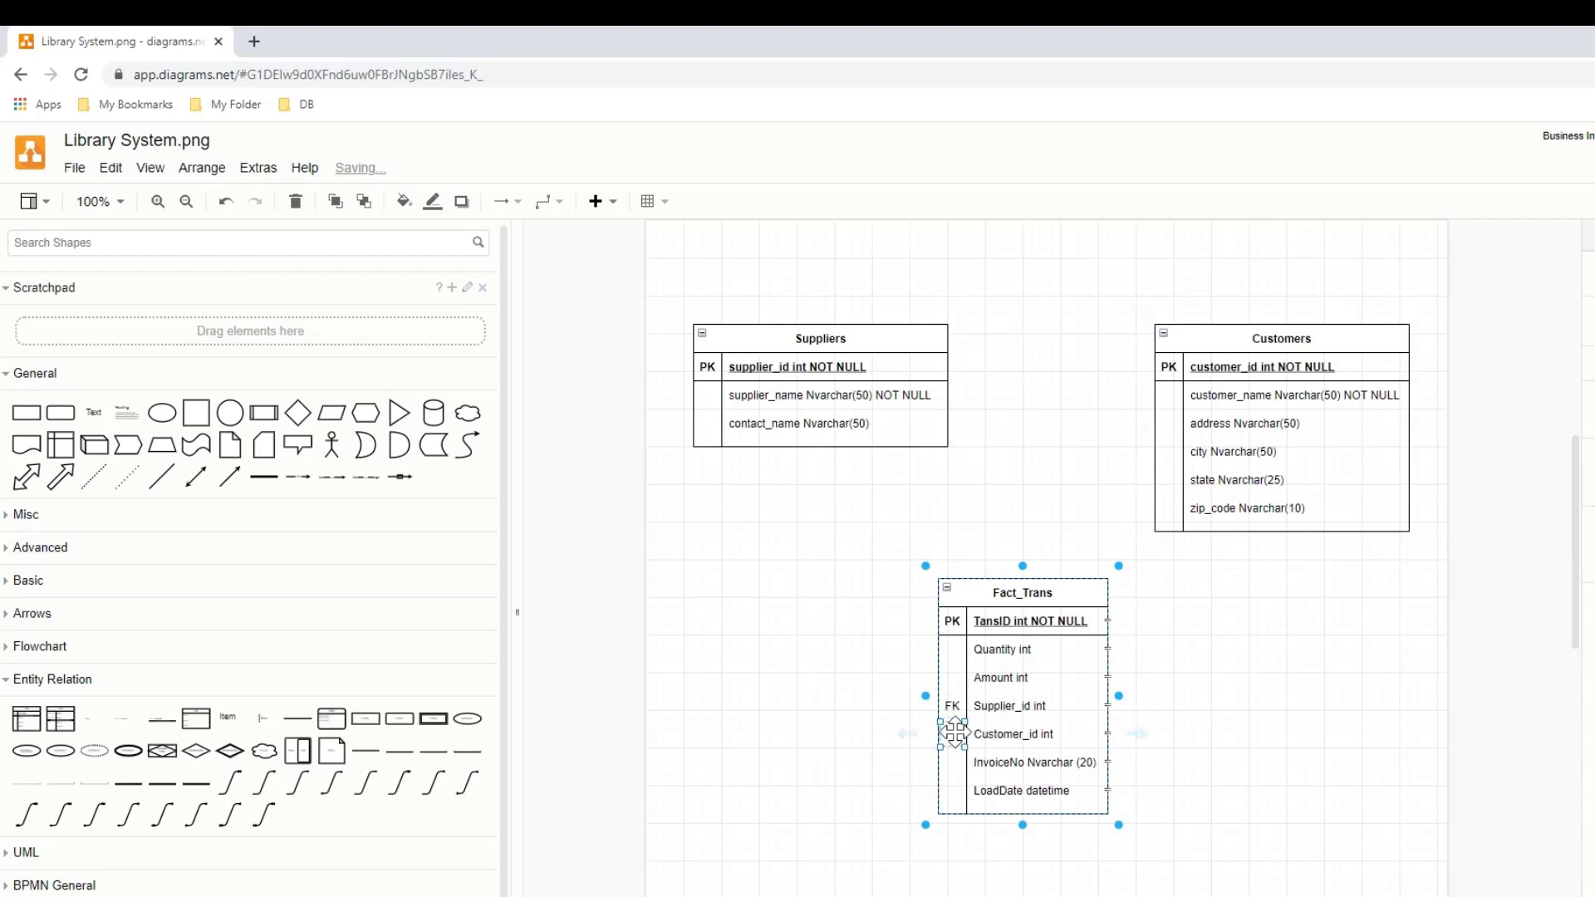
{"action": "key", "text": "ctrl+z"}
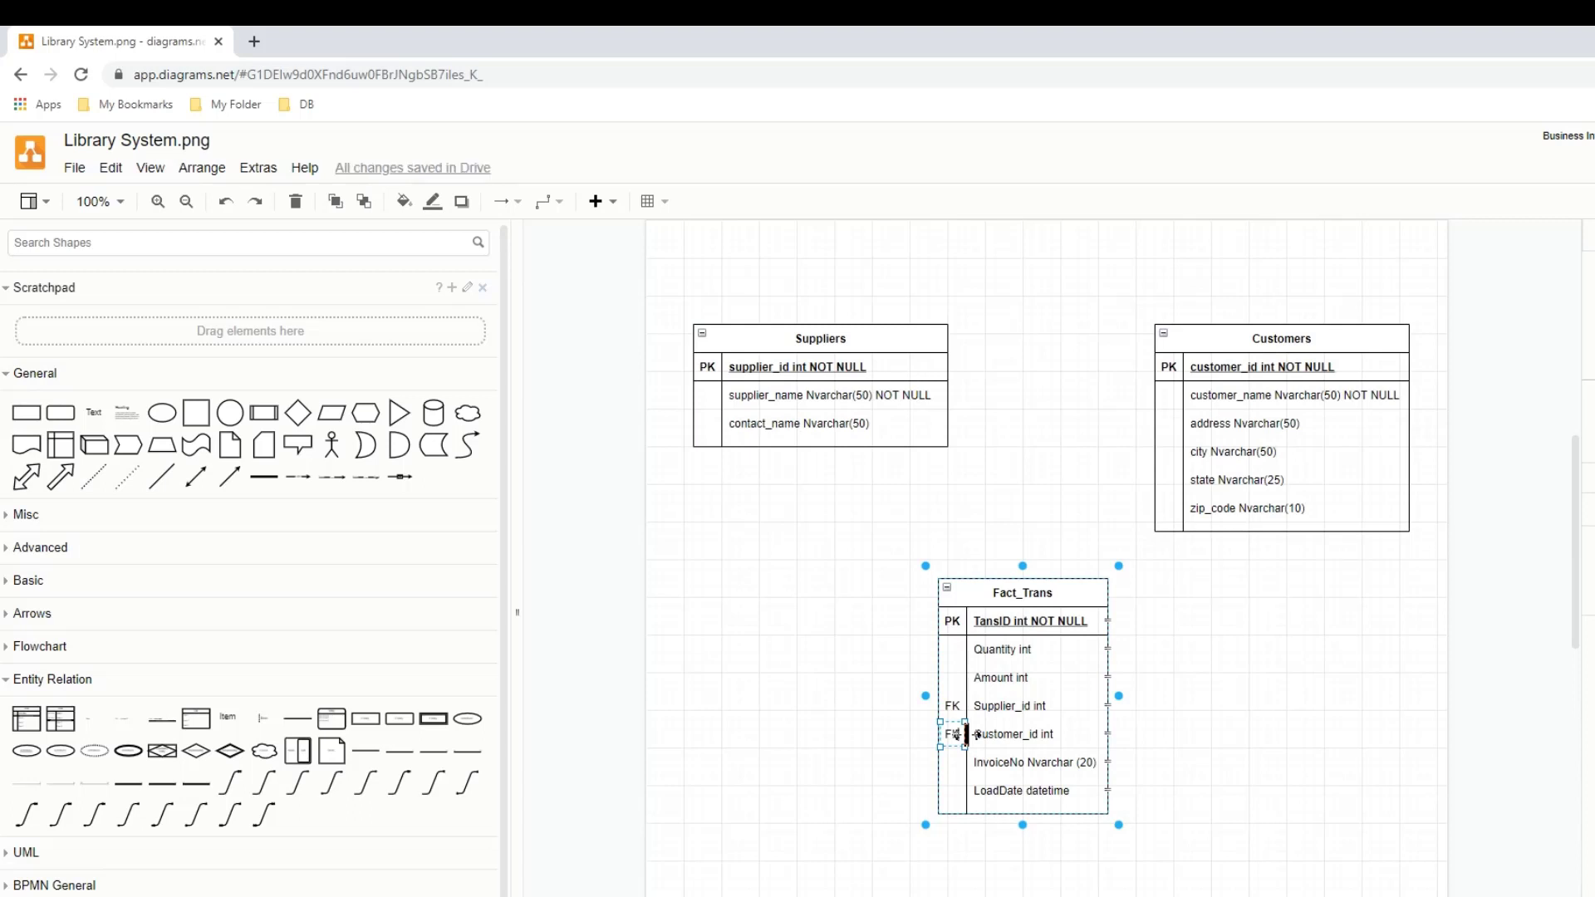
{"action": "left_click", "coordinate": [955, 651]}
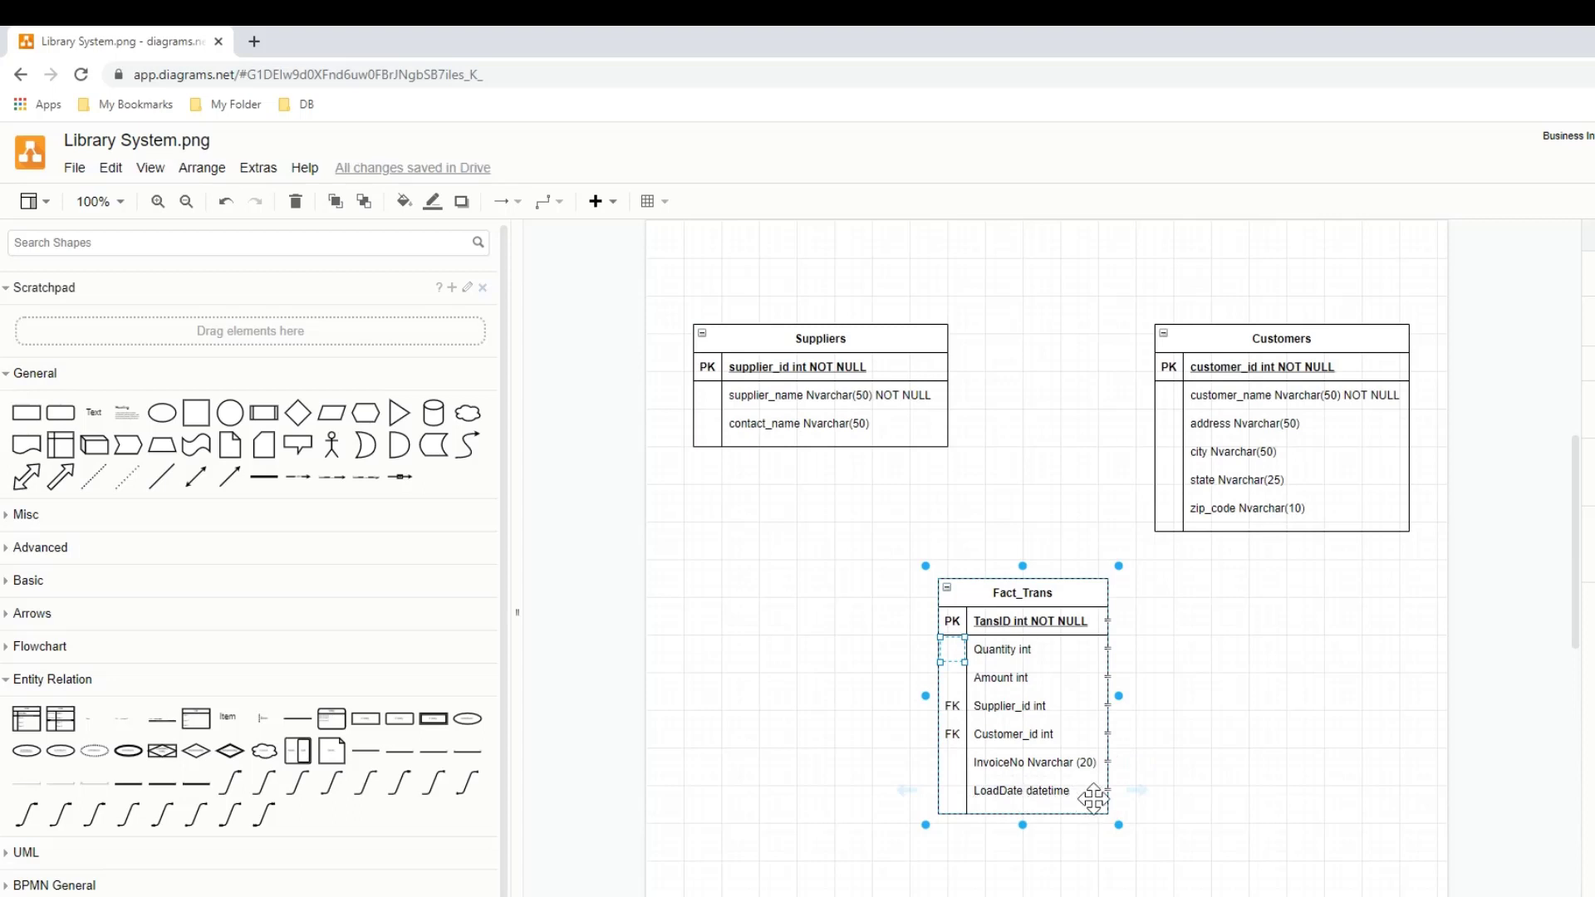
{"action": "left_click", "coordinate": [1163, 613]}
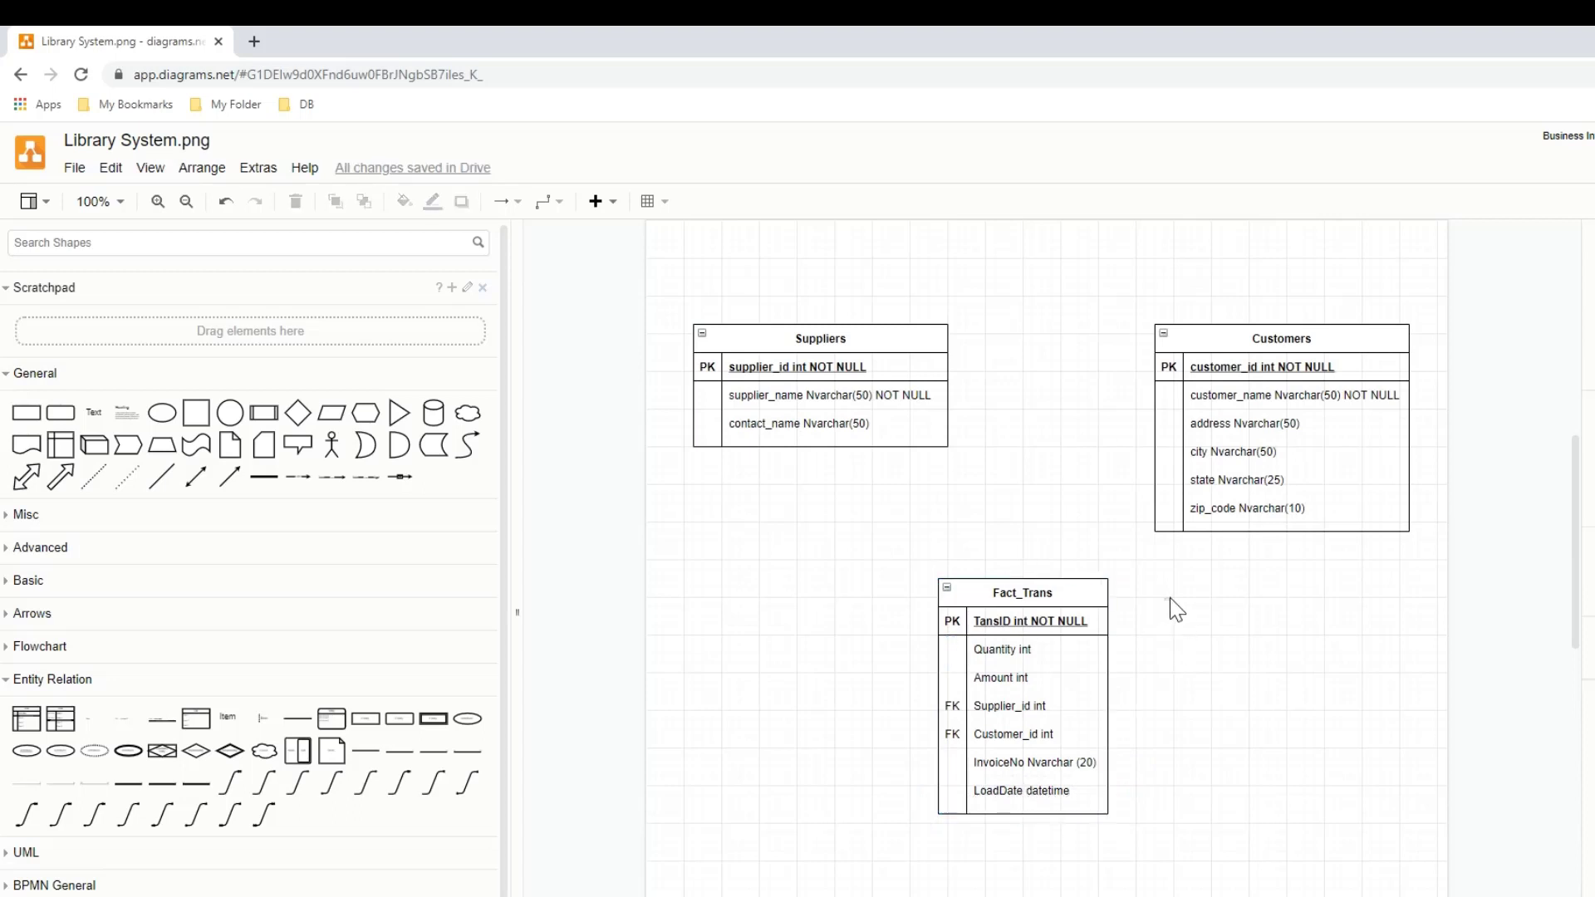
- Connect Suppliers and Customers to Fact_Trans with curved connectors whose crow's-foot ends are on Fact_Trans
{"action": "left_click", "coordinate": [264, 783]}
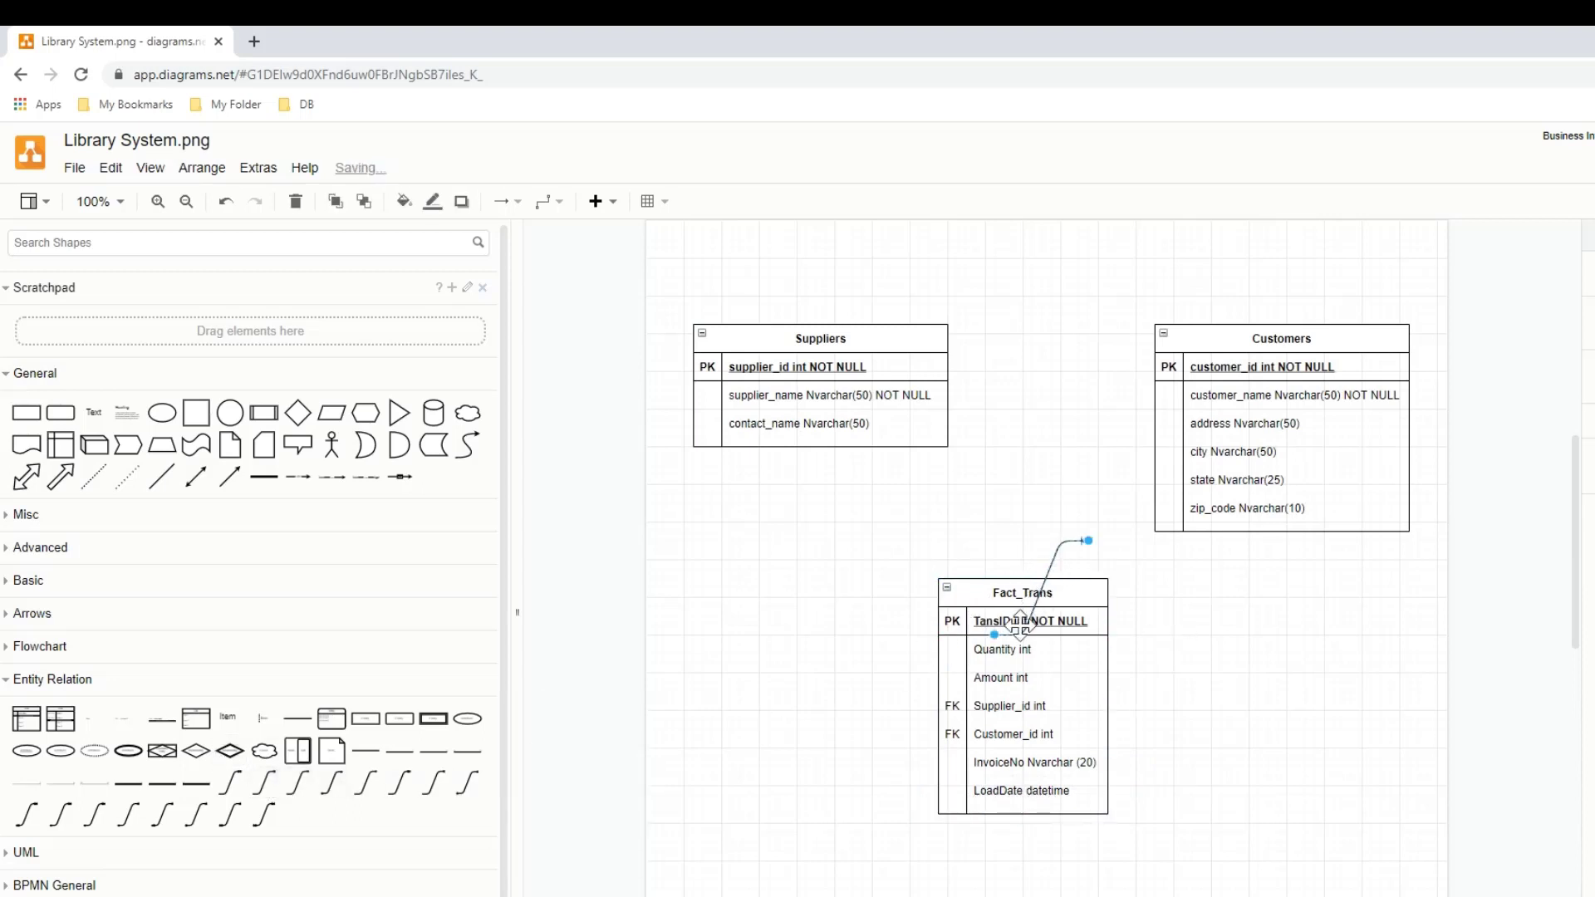
{"action": "left_click_drag", "start_coordinate": [994, 638], "coordinate": [910, 446]}
{"action": "left_click_drag", "start_coordinate": [1089, 541], "coordinate": [981, 583]}
{"action": "left_click_drag", "start_coordinate": [1055, 545], "coordinate": [1213, 560]}
{"action": "left_click_drag", "start_coordinate": [1155, 636], "coordinate": [1095, 571]}
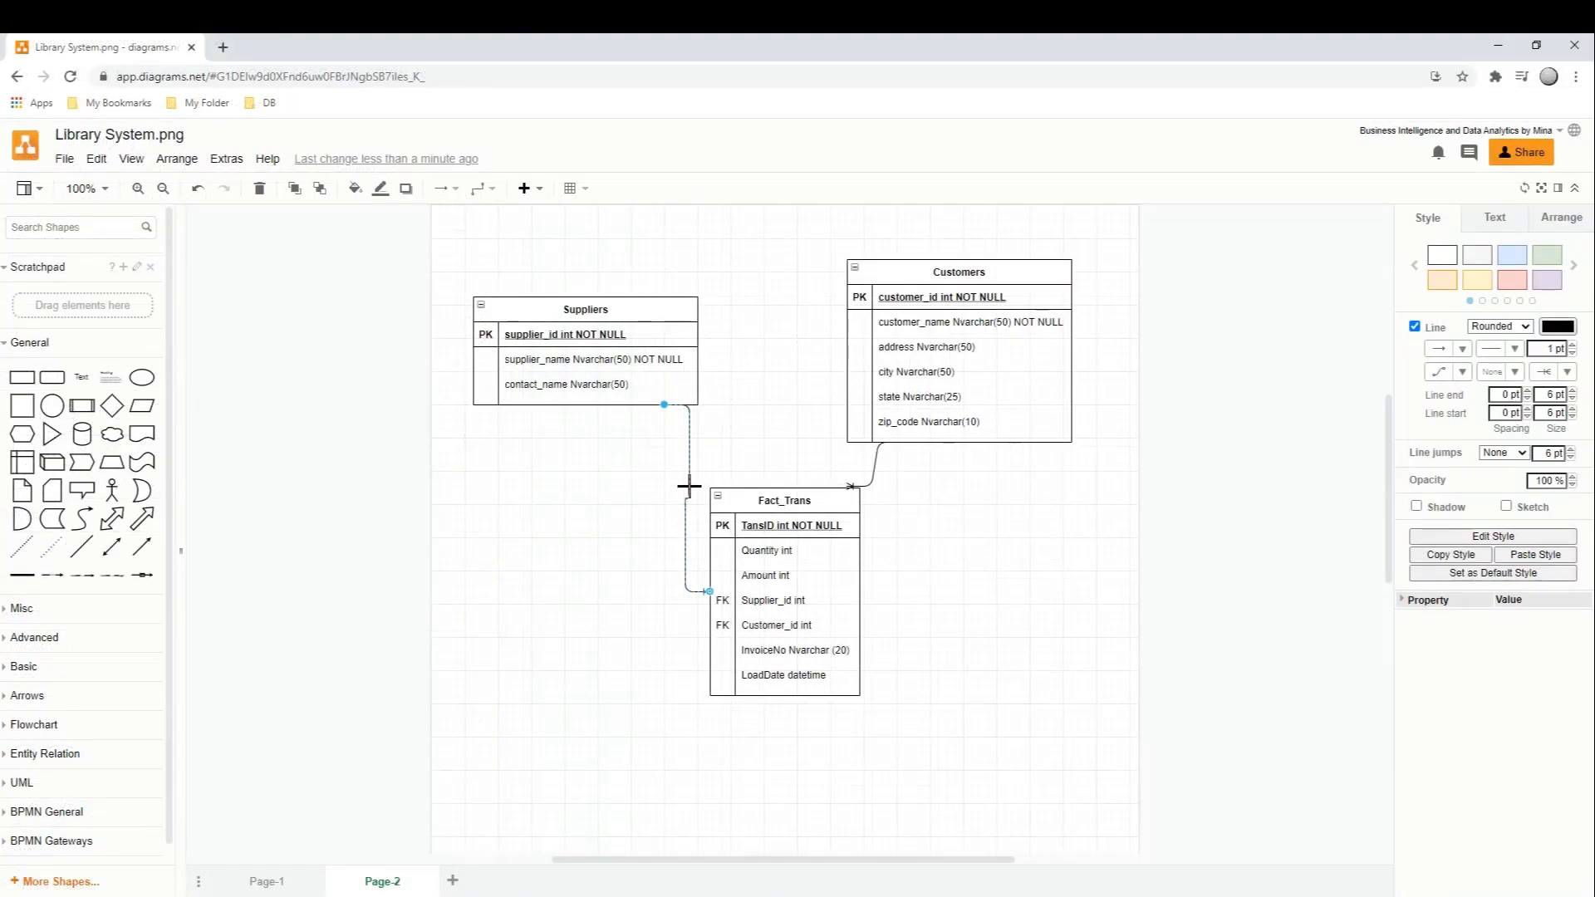
- Label the connectors from Suppliers and Customers to Fact_Trans as FK Relationship
{"action": "double_click", "coordinate": [689, 486]}
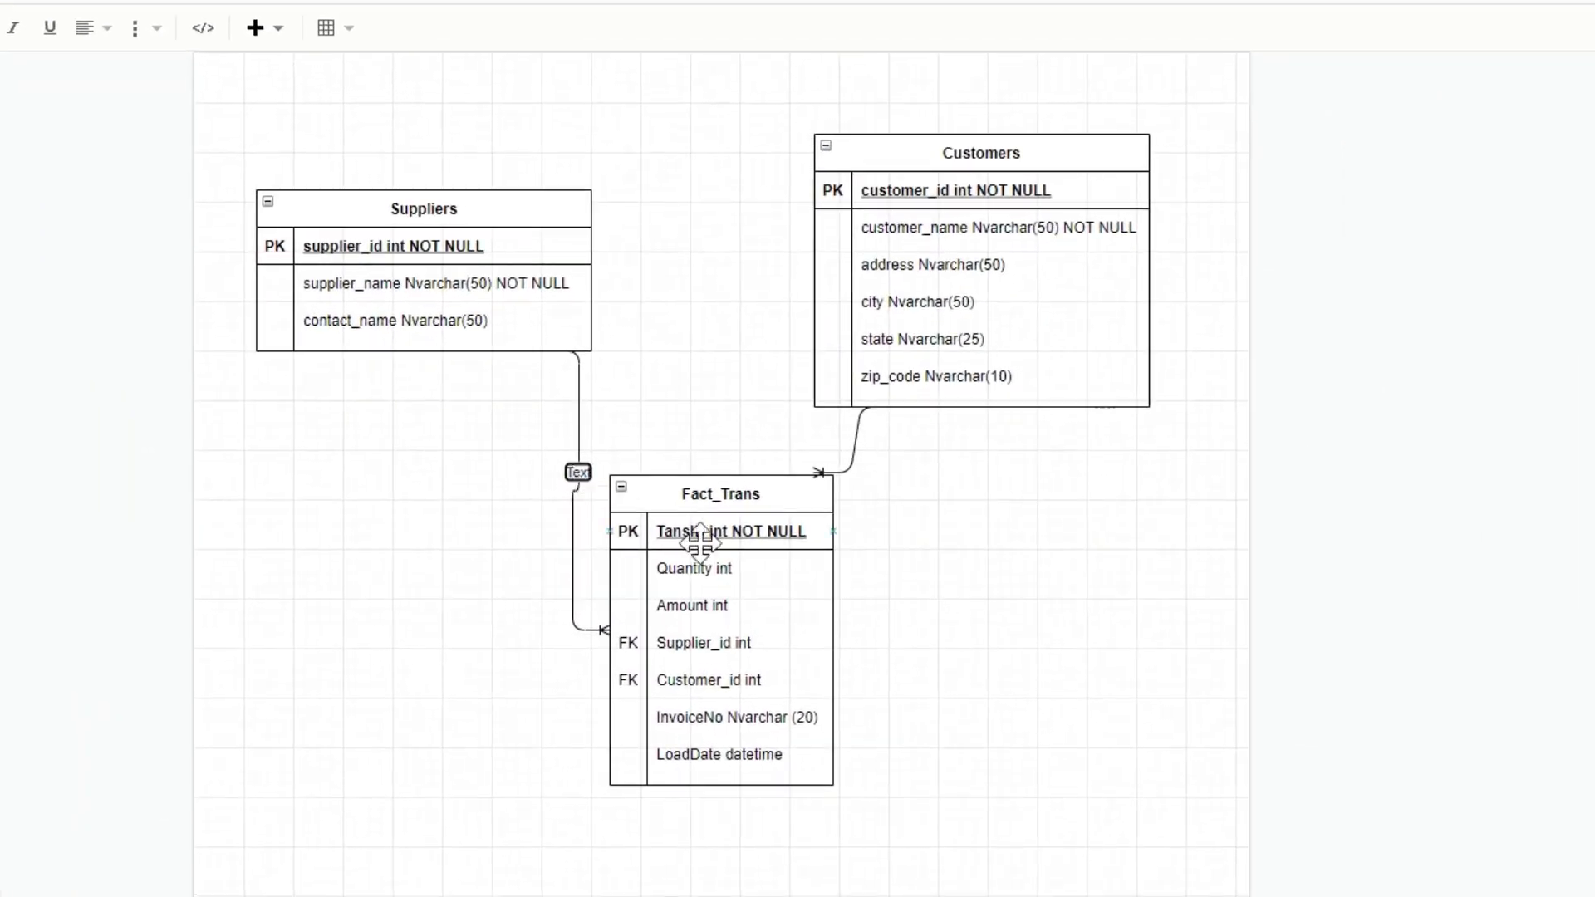
{"action": "type", "text": "Re"}
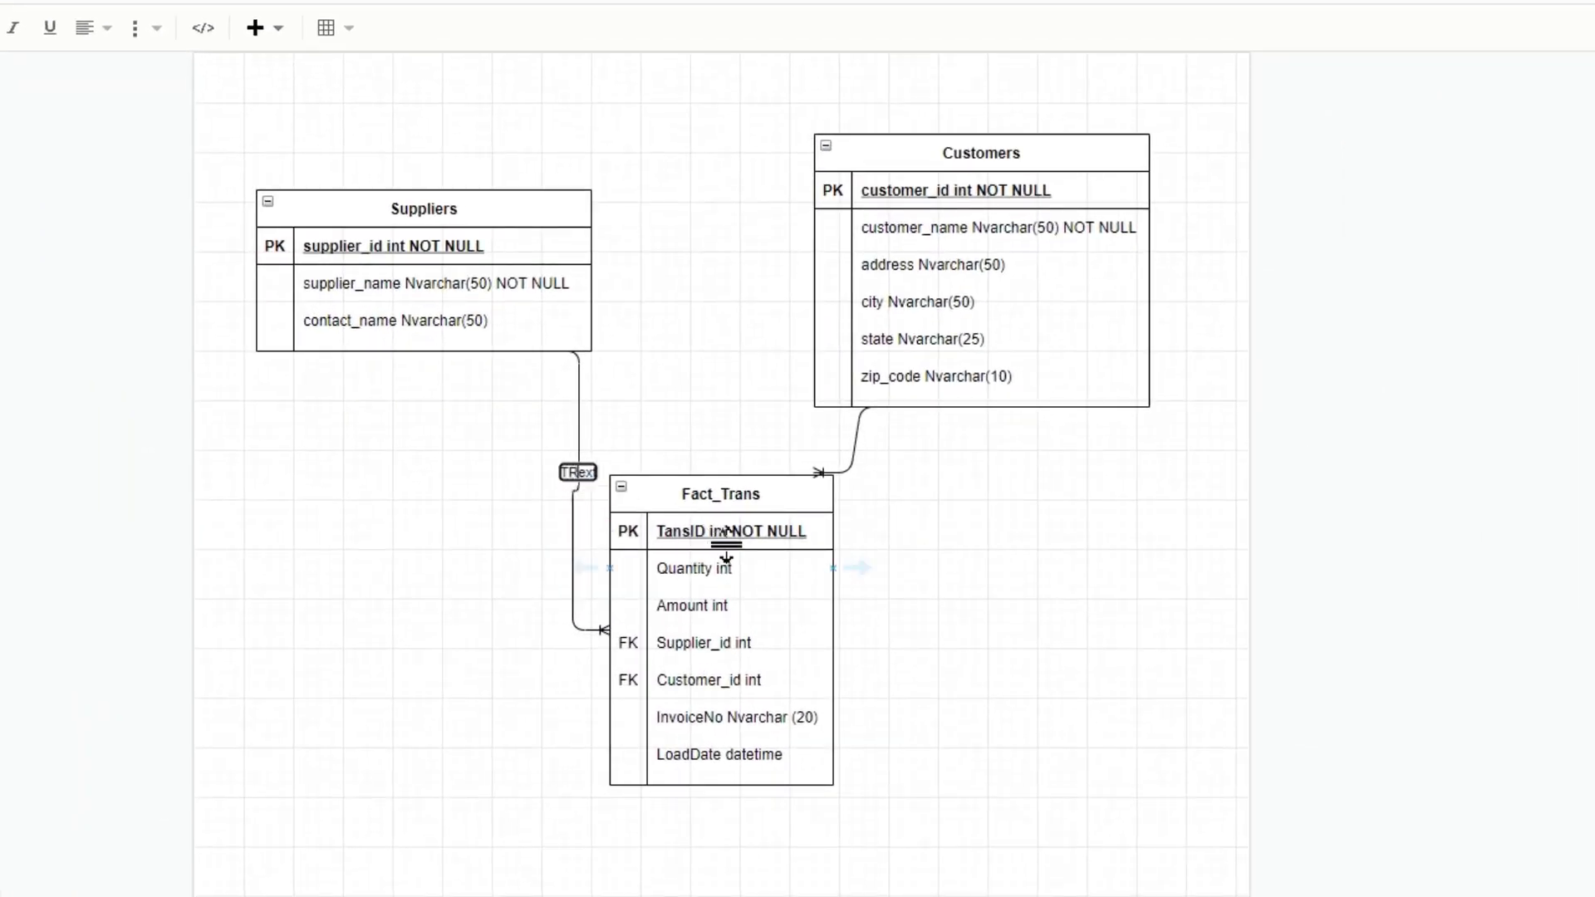
{"action": "key", "text": "BackSpace"}
{"action": "key", "text": "BackSpace"}
{"action": "key", "text": "BackSpace"}
{"action": "key", "text": "BackSpace"}
{"action": "key", "text": "BackSpace"}
{"action": "key", "text": "BackSpace"}
{"action": "type", "text": "FK Relationship"}
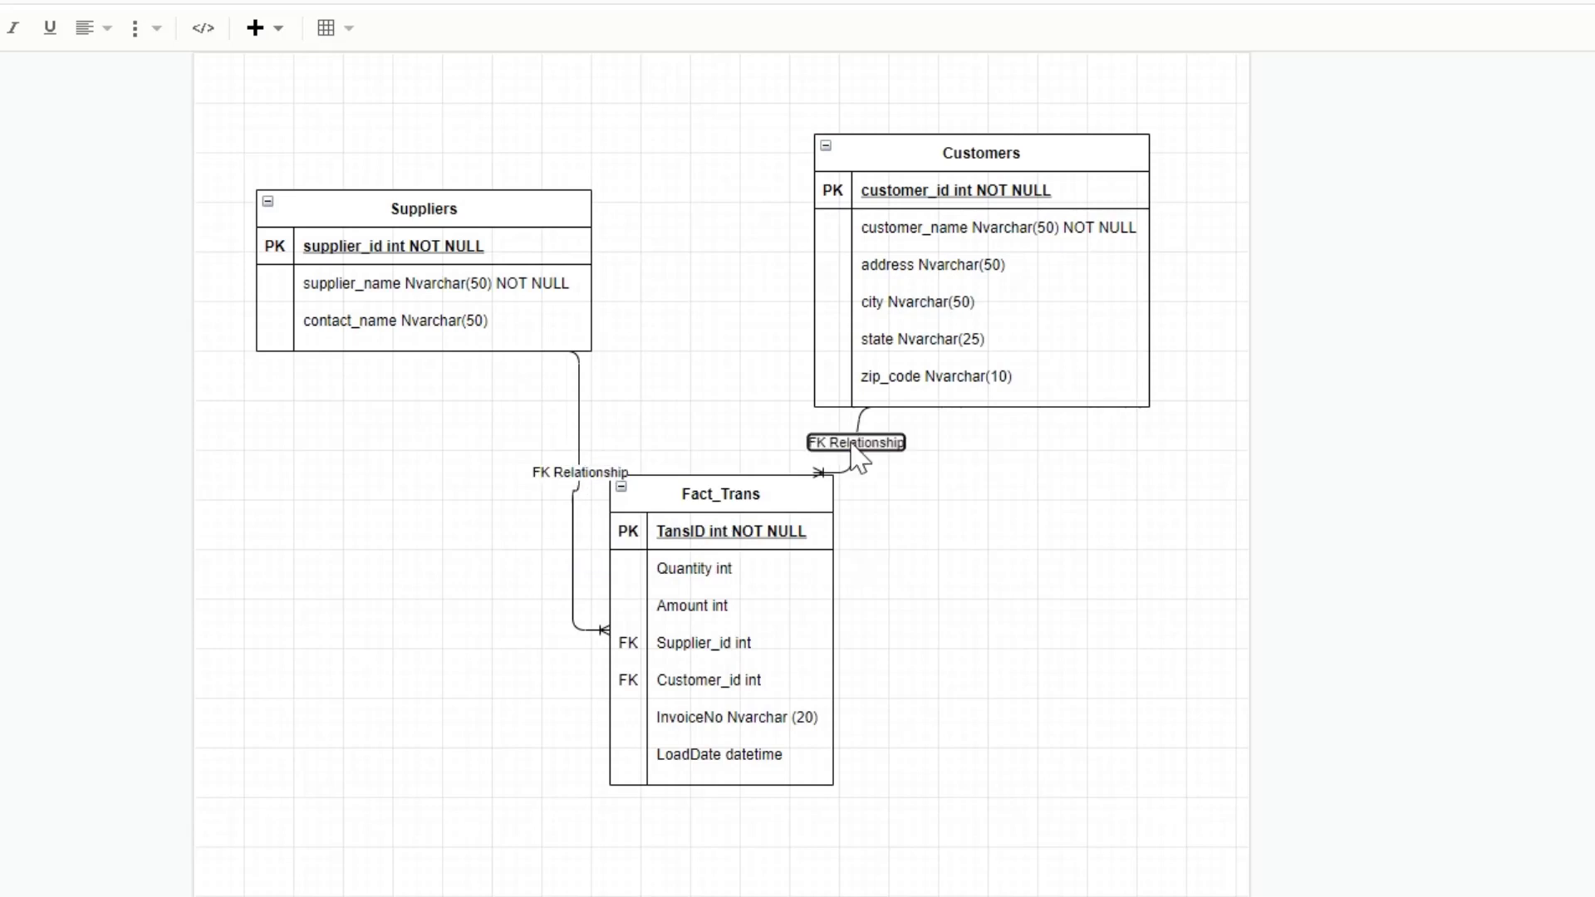
{"action": "left_click", "coordinate": [1005, 652]}
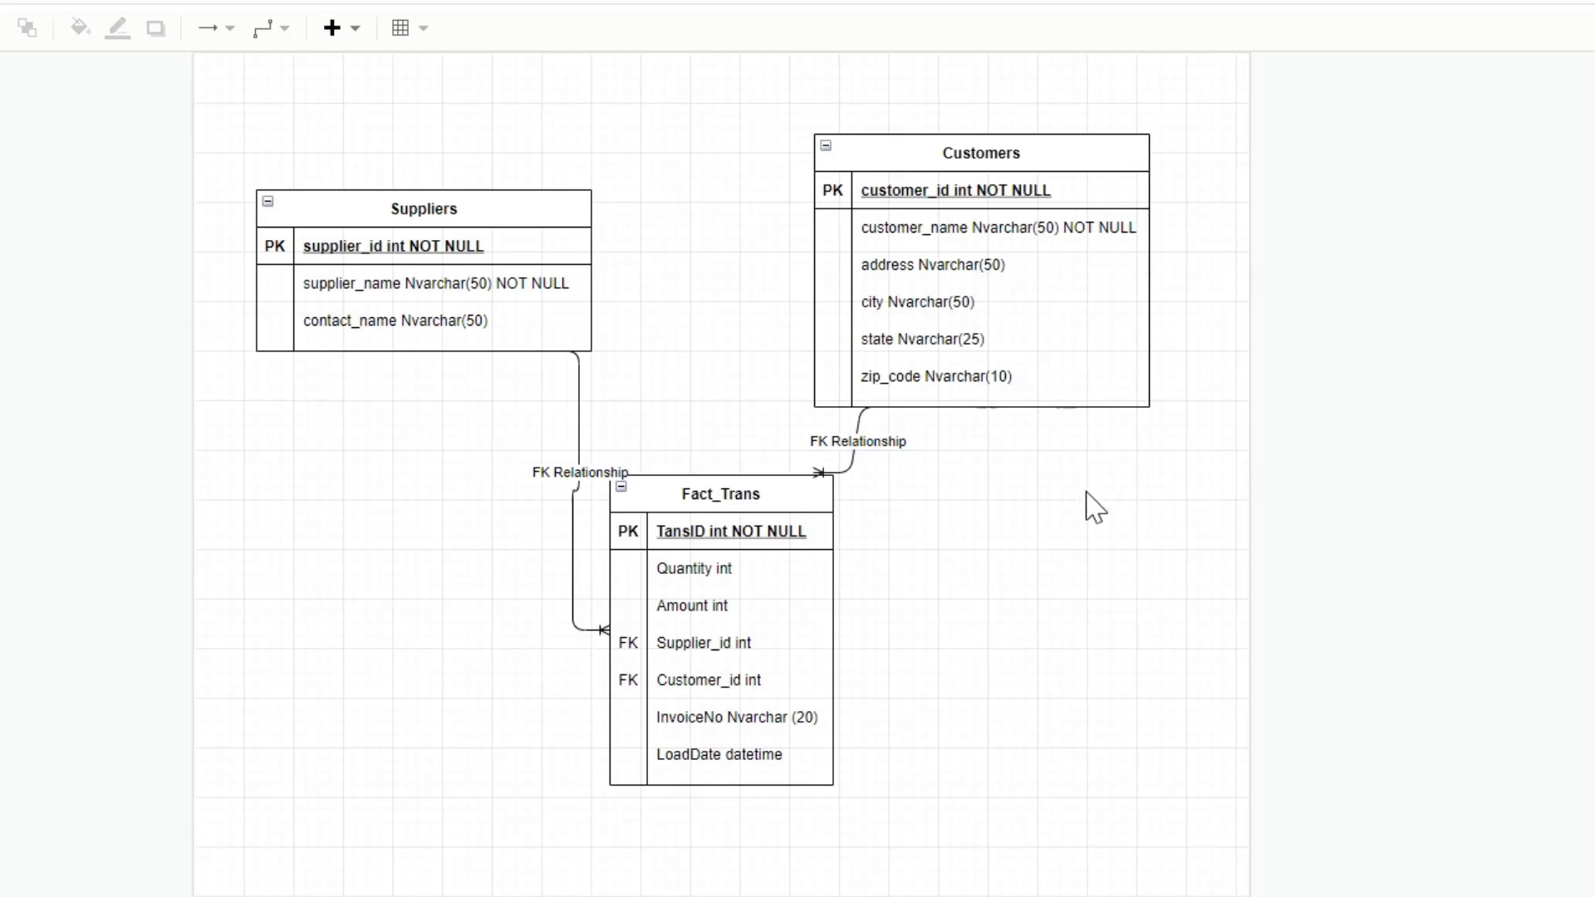
- Move the Fact_Trans table slightly down and to the right to leave more room for the connector labels
{"action": "left_click", "coordinate": [758, 496]}
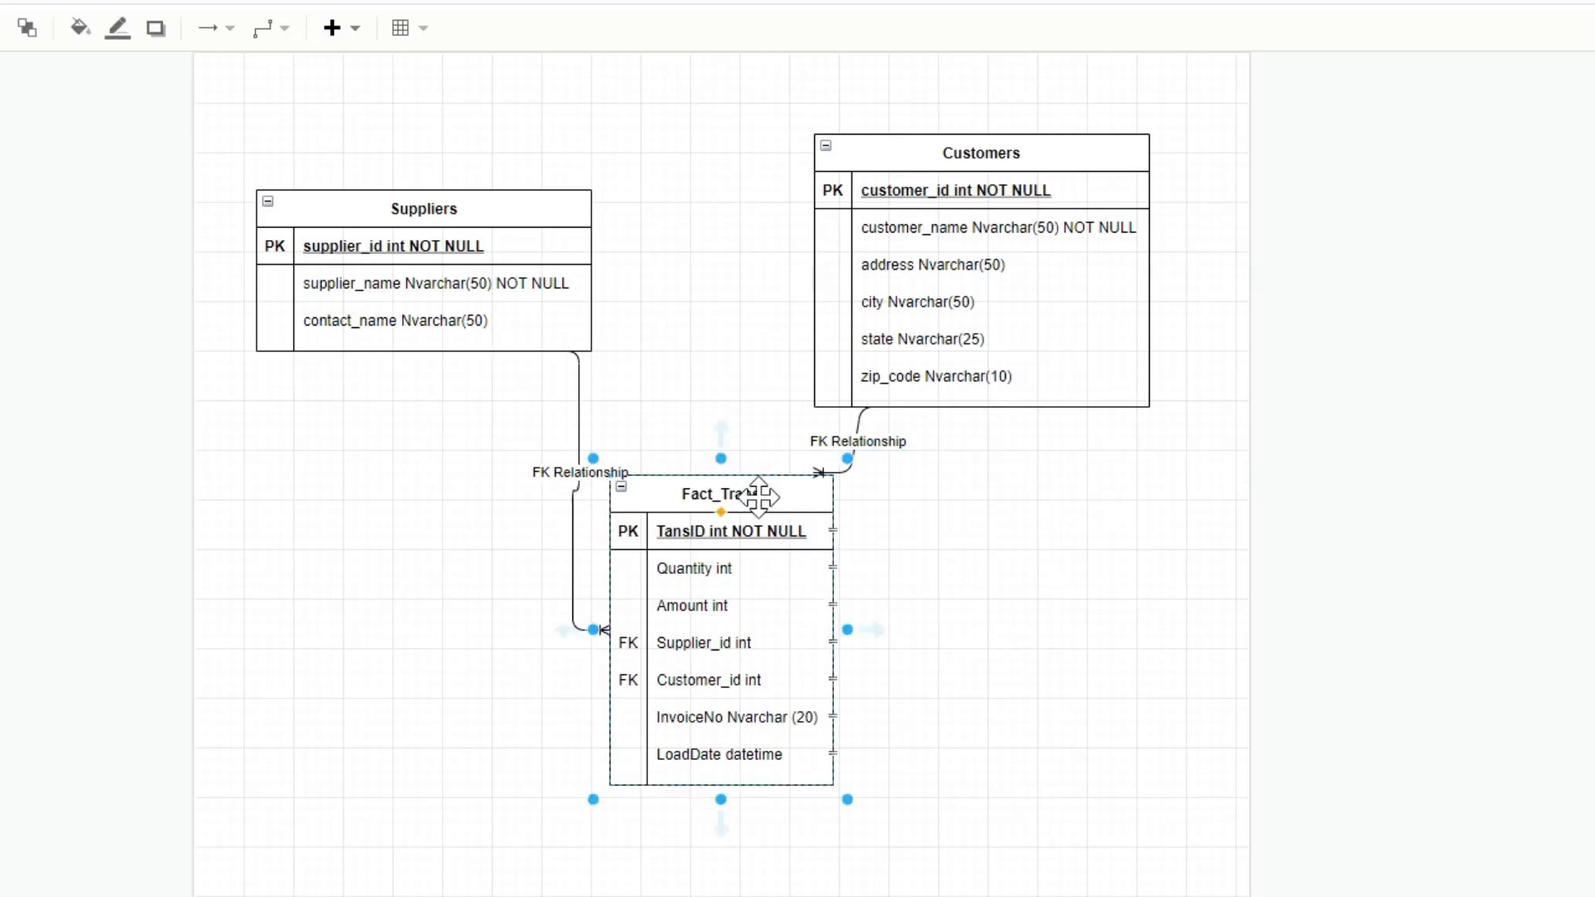
{"action": "left_click_drag", "start_coordinate": [758, 497], "coordinate": [788, 559]}
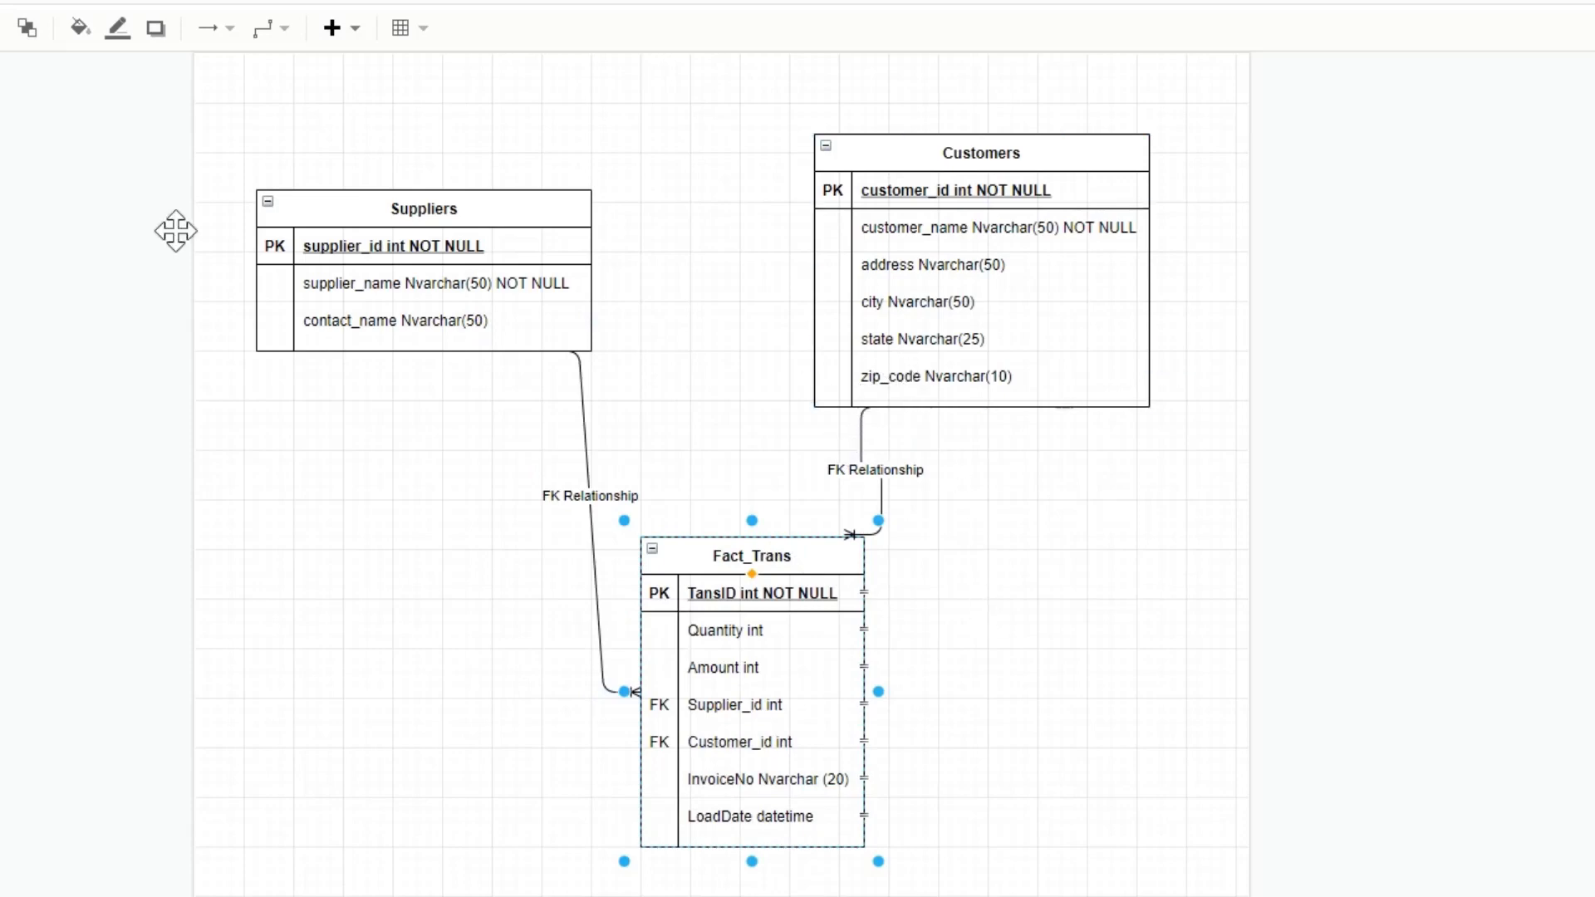
- Open the list of file commands for the diagram
{"action": "left_click", "coordinate": [80, 152]}
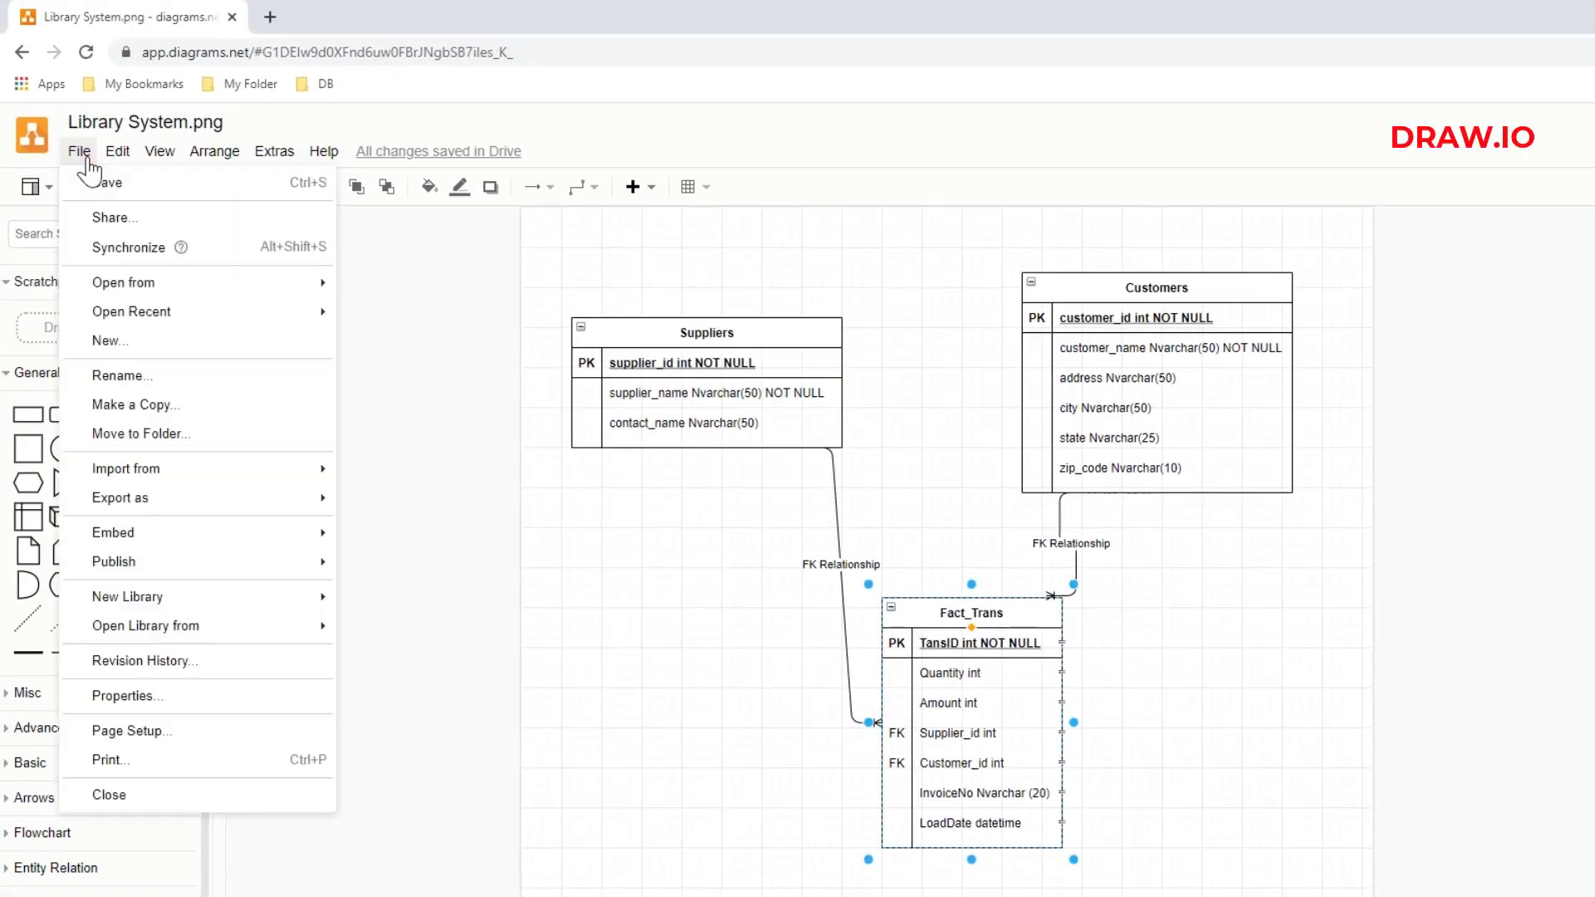